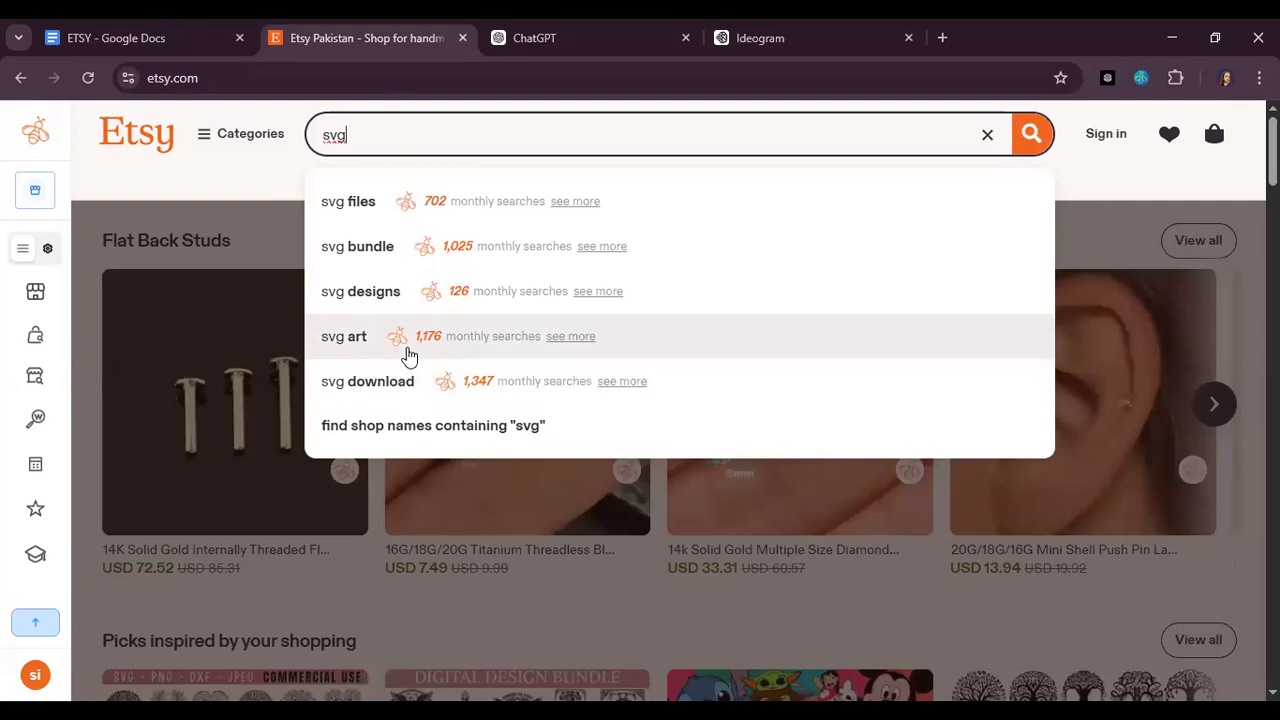
Step: Look over the ETSY prompt document in Google Docs and the ChatGPT start page
{"action": "left_click", "coordinate": [408, 350]}
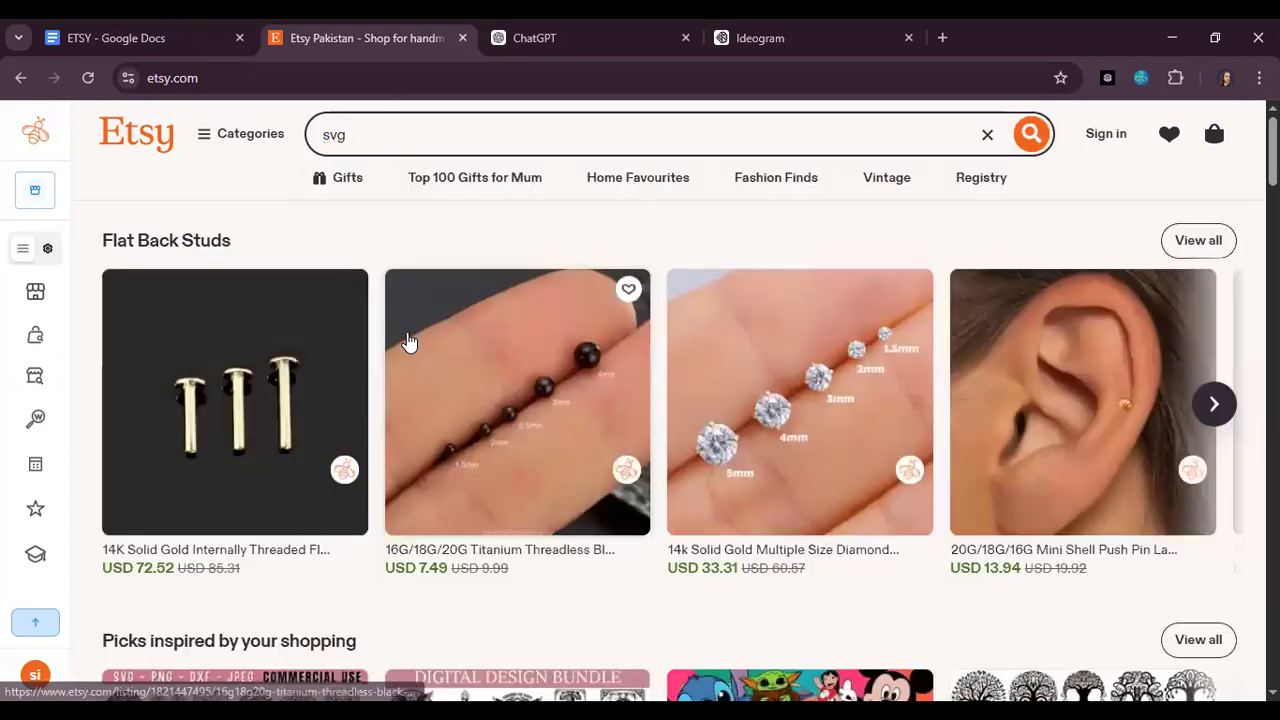
{"action": "left_click", "coordinate": [167, 34]}
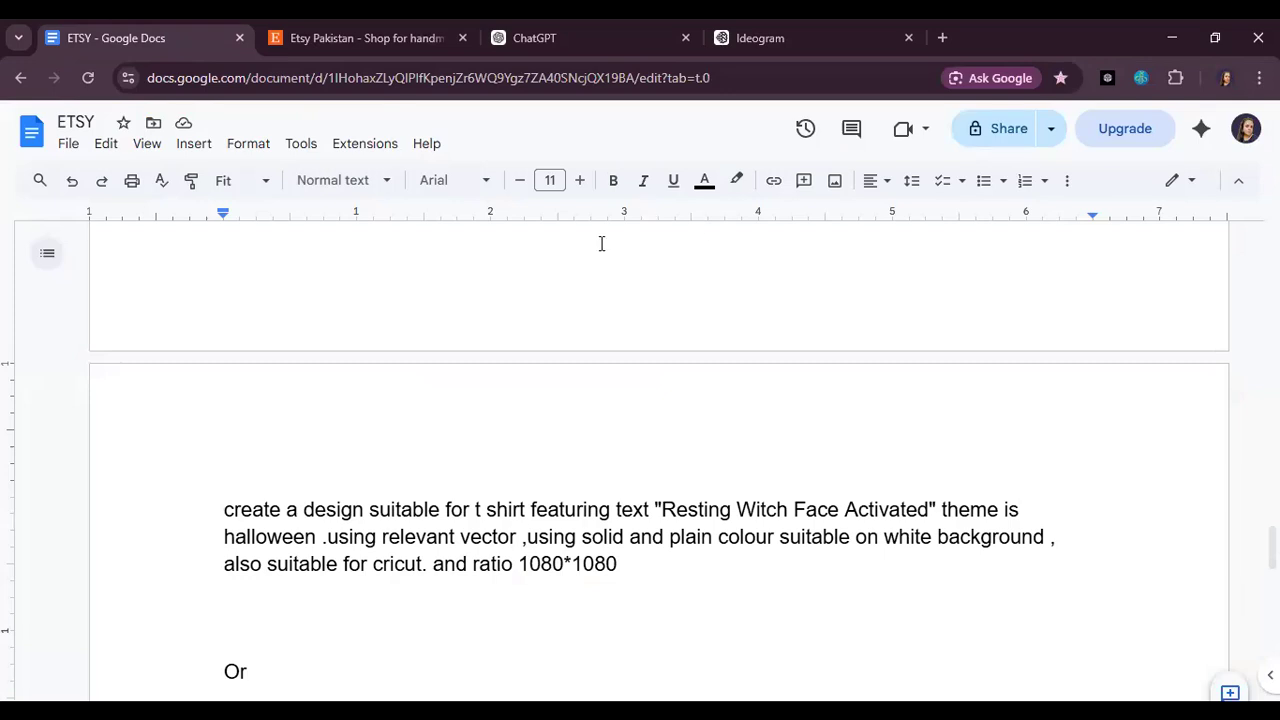
{"action": "left_click", "coordinate": [639, 30]}
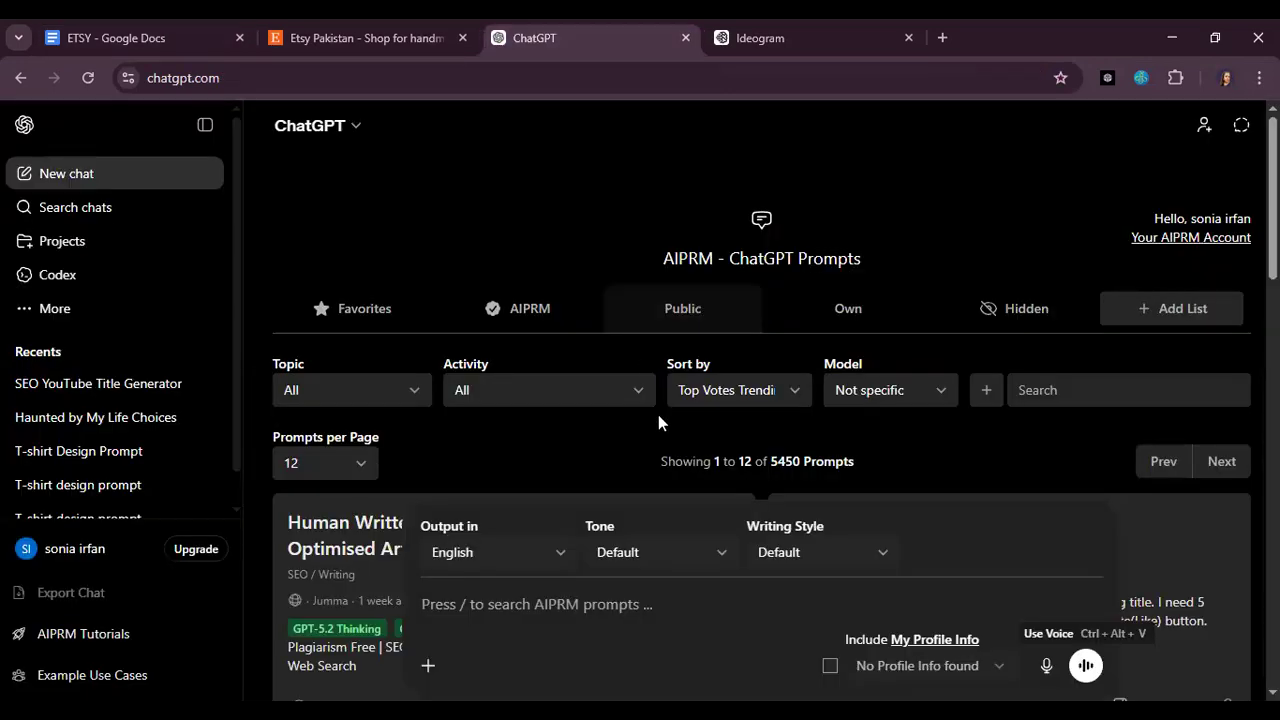
Step: Switch to Ideogram and look through the previously generated T-shirt designs in My images
{"action": "left_click", "coordinate": [787, 23]}
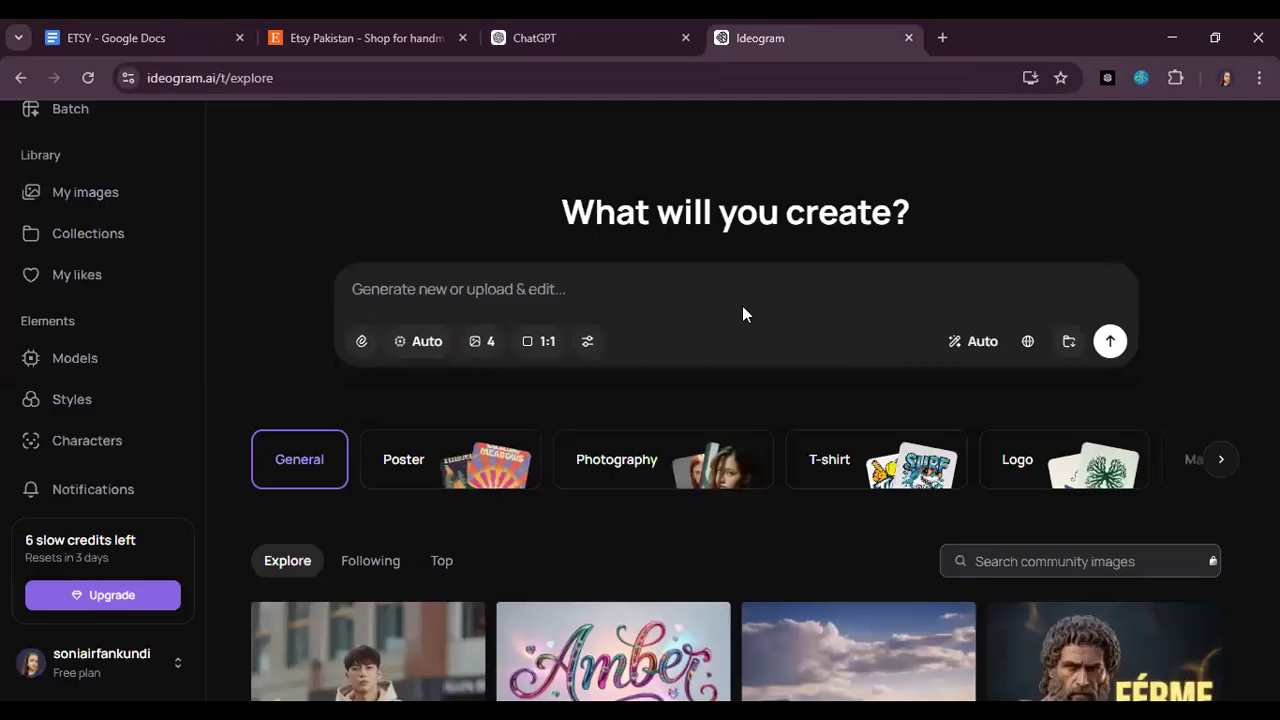
{"action": "scroll", "coordinate": [745, 316], "scroll_direction": "down", "scroll_amount": 2}
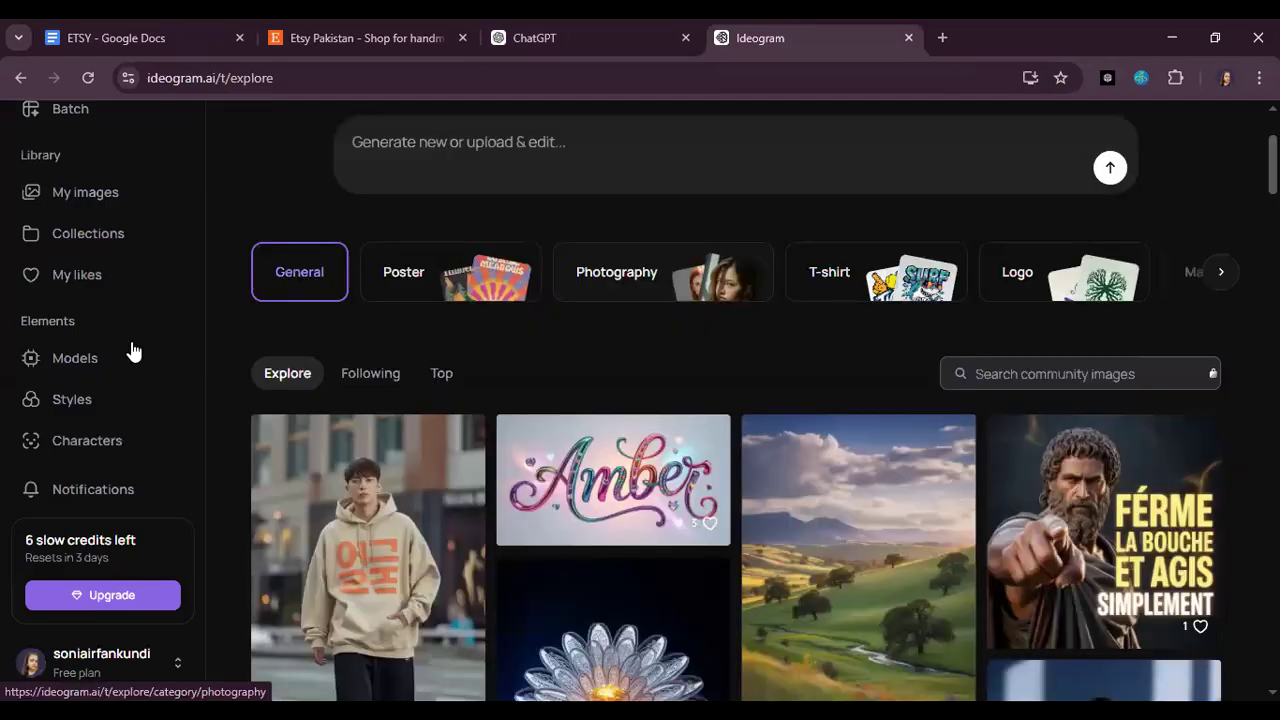
{"action": "scroll", "coordinate": [135, 353], "scroll_direction": "up", "scroll_amount": 2}
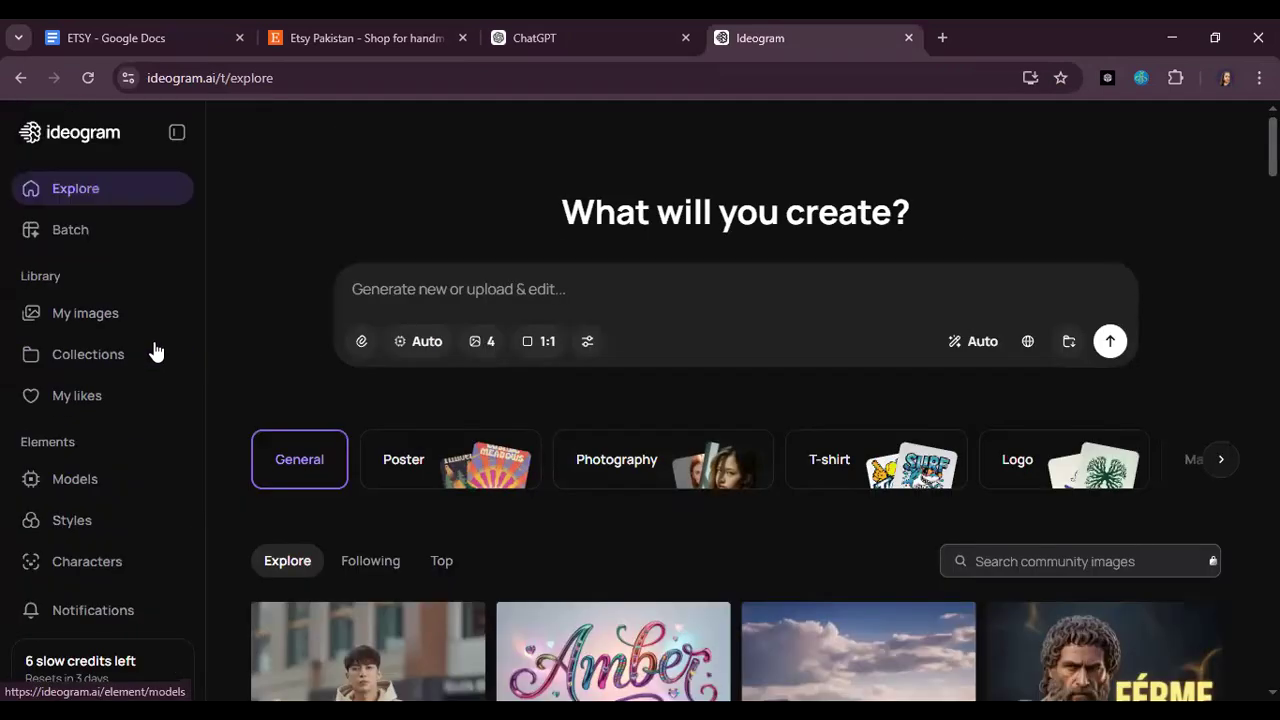
{"action": "left_click", "coordinate": [85, 316]}
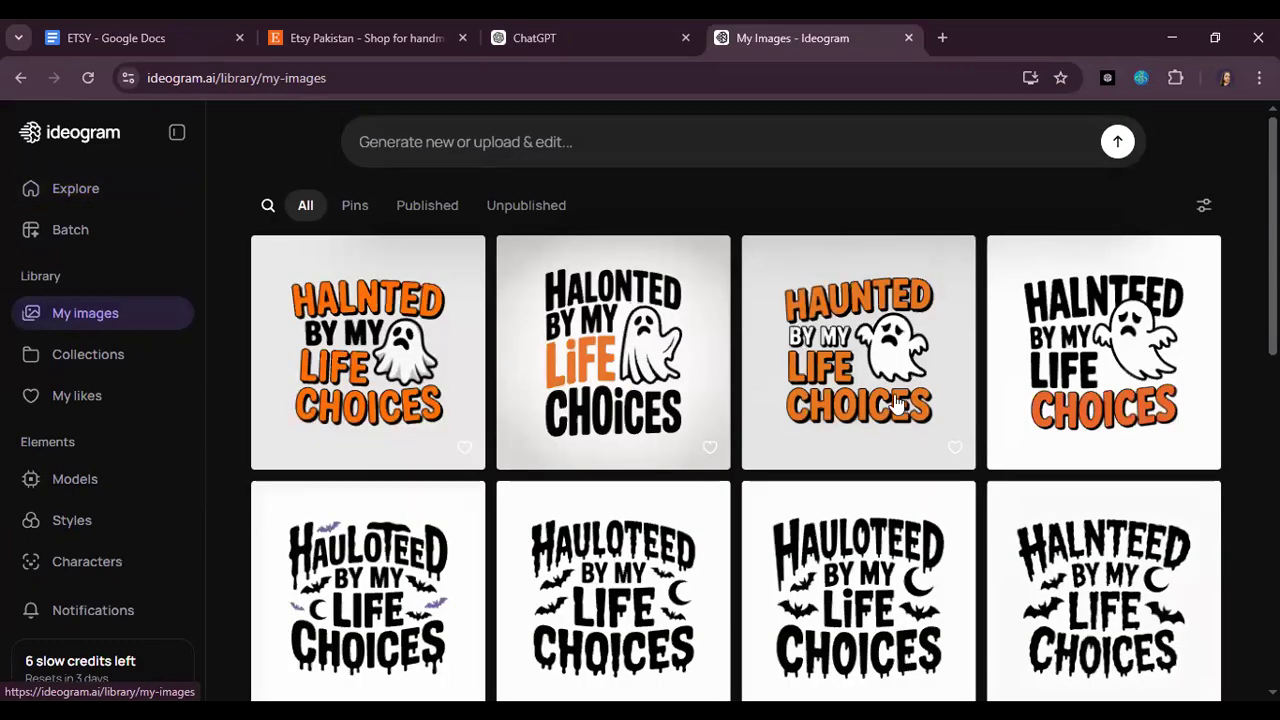
{"action": "scroll", "coordinate": [898, 403], "scroll_direction": "down", "scroll_amount": 10}
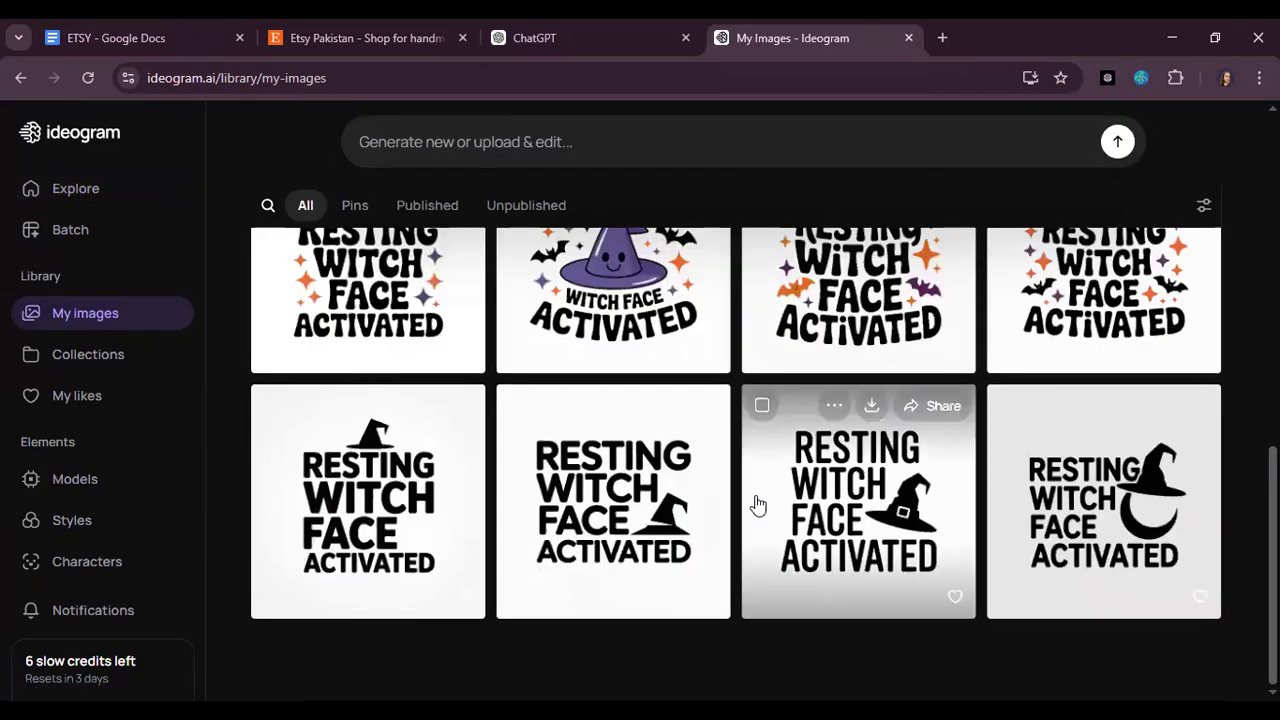
{"action": "scroll", "coordinate": [760, 500], "scroll_direction": "up", "scroll_amount": 2}
Step: Search Etsy for "svg bundle" using the suggested term and browse the listings
{"action": "left_click", "coordinate": [326, 30]}
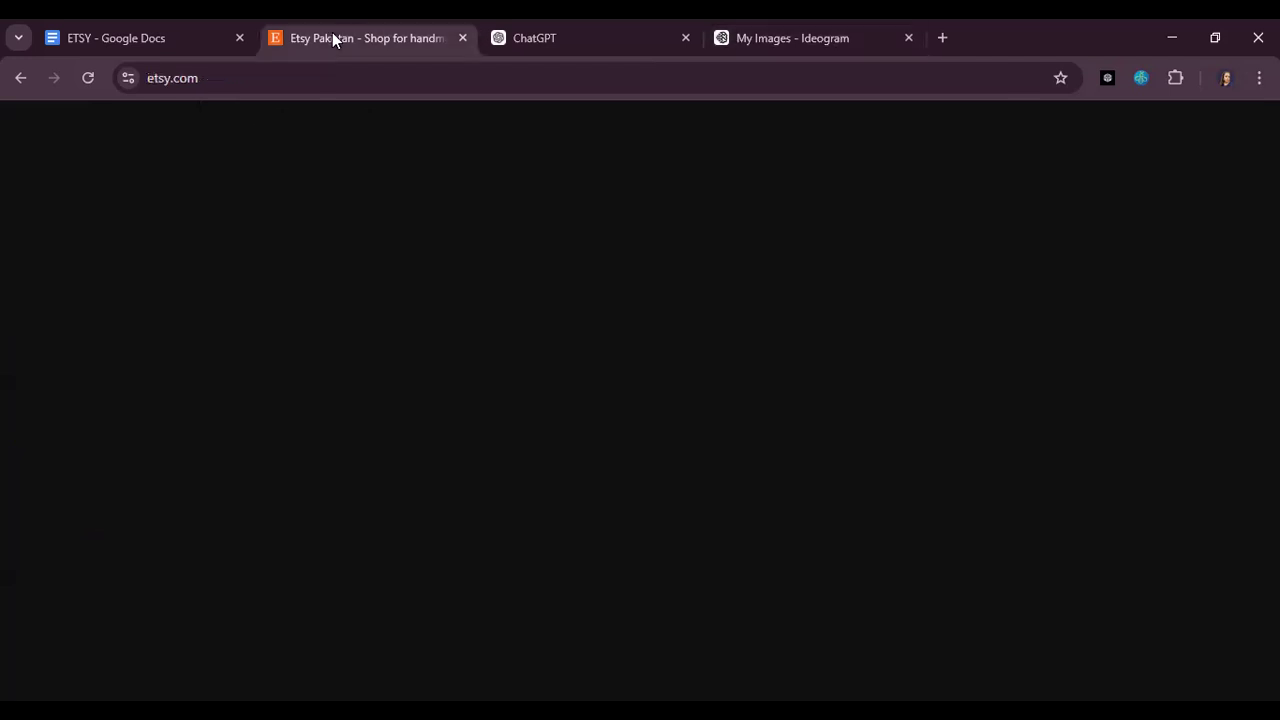
{"action": "left_click", "coordinate": [420, 133]}
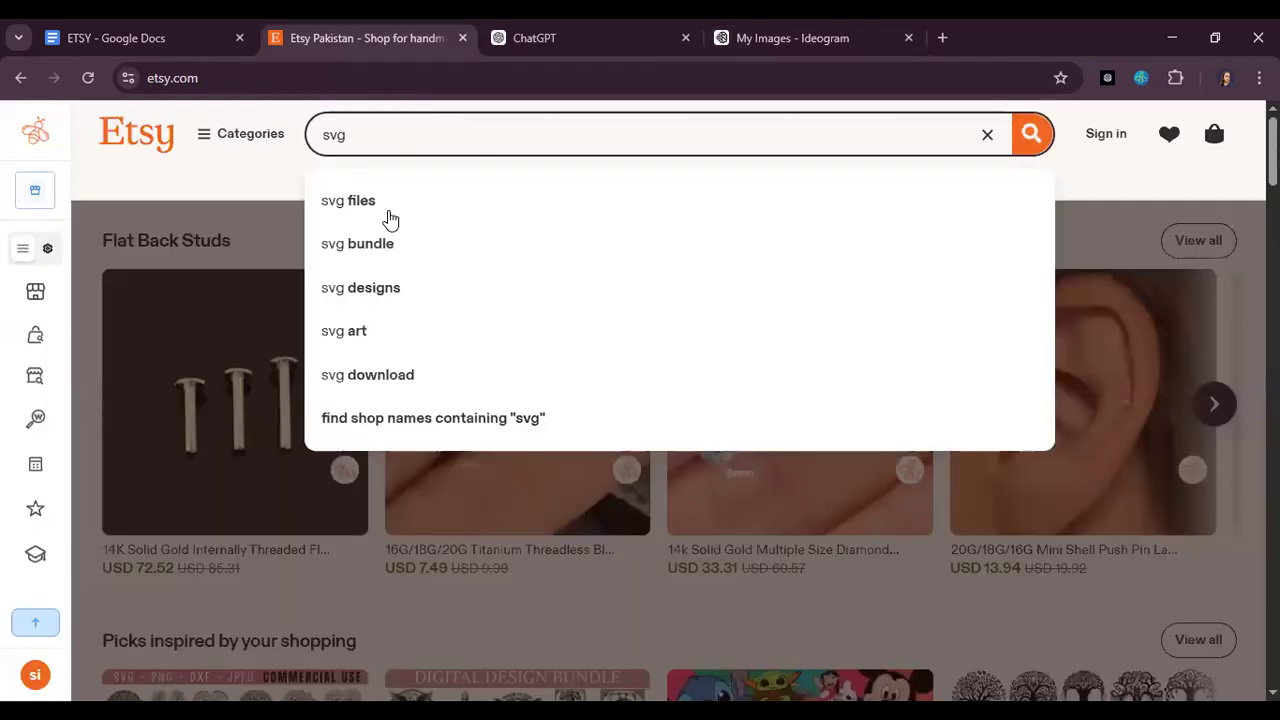
{"action": "left_click", "coordinate": [385, 243]}
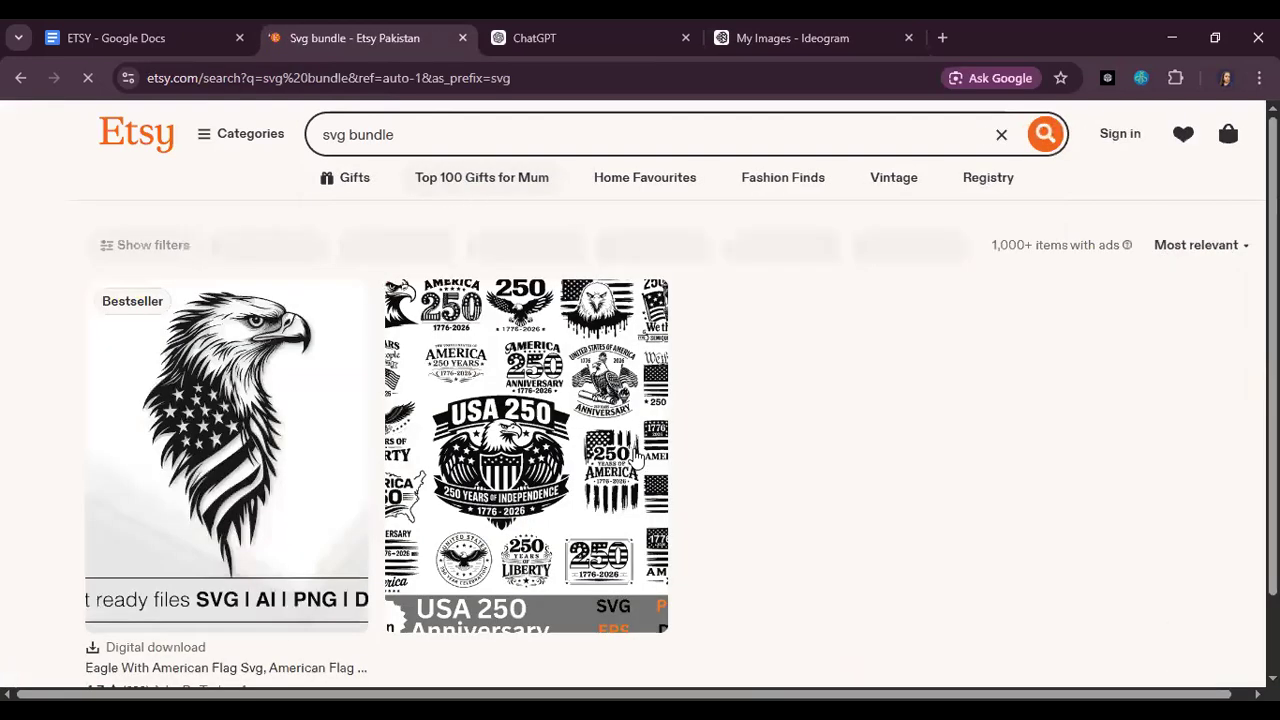
{"action": "scroll", "coordinate": [637, 462], "scroll_direction": "down", "scroll_amount": 2}
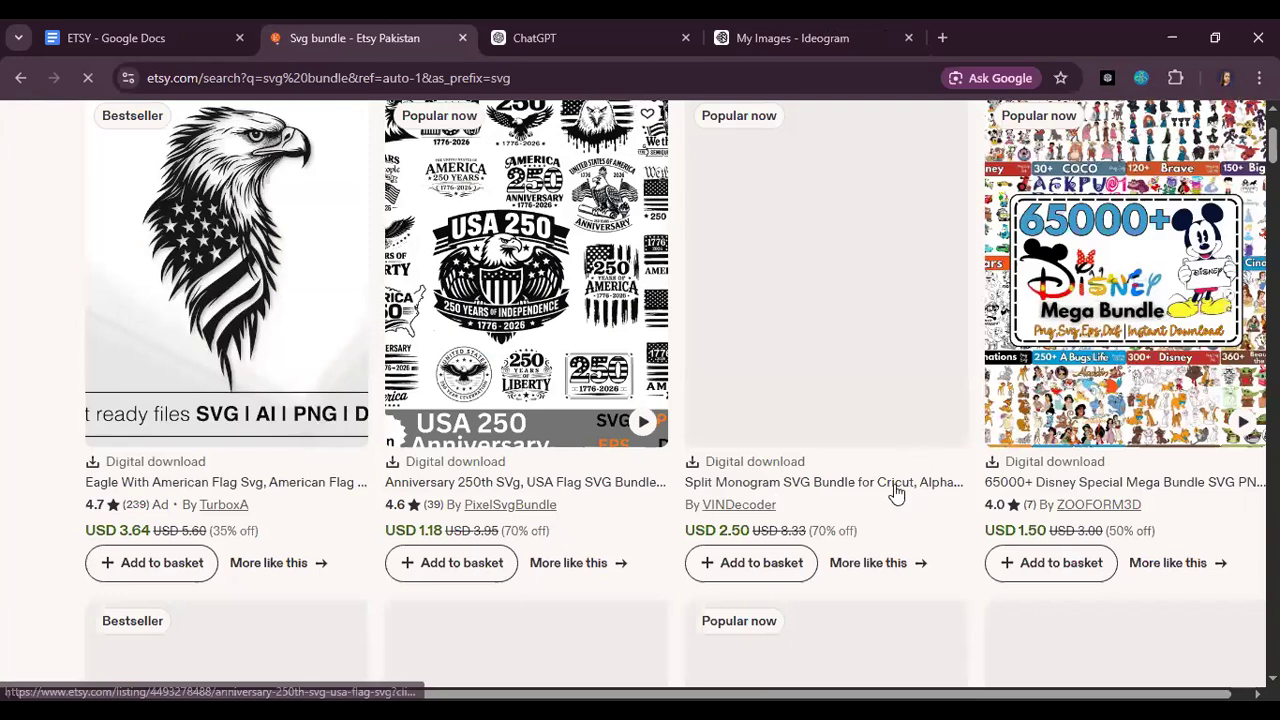
{"action": "scroll", "coordinate": [902, 498], "scroll_direction": "down", "scroll_amount": 4}
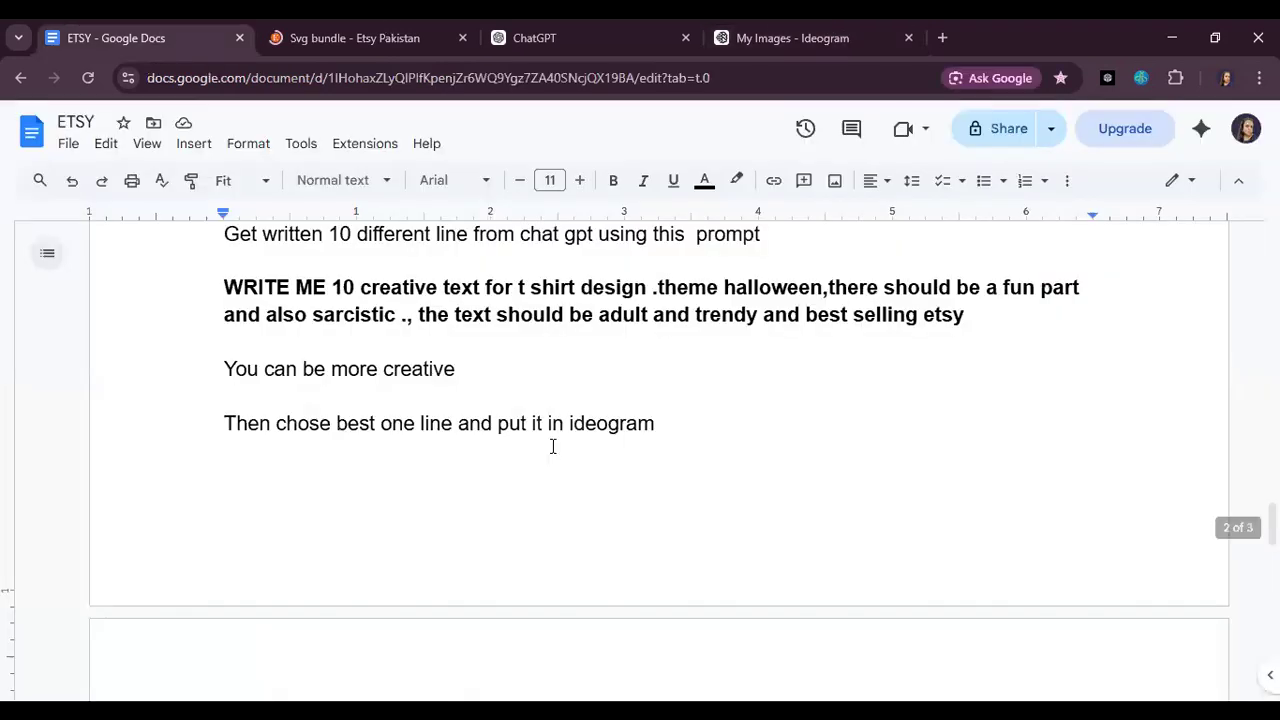
Step: Review the typographic design instructions in the ETSY document, highlighting the "Resting Witch Face Activated" T-shirt prompt and its quoted text
{"action": "scroll", "coordinate": [555, 447], "scroll_direction": "up", "scroll_amount": 1}
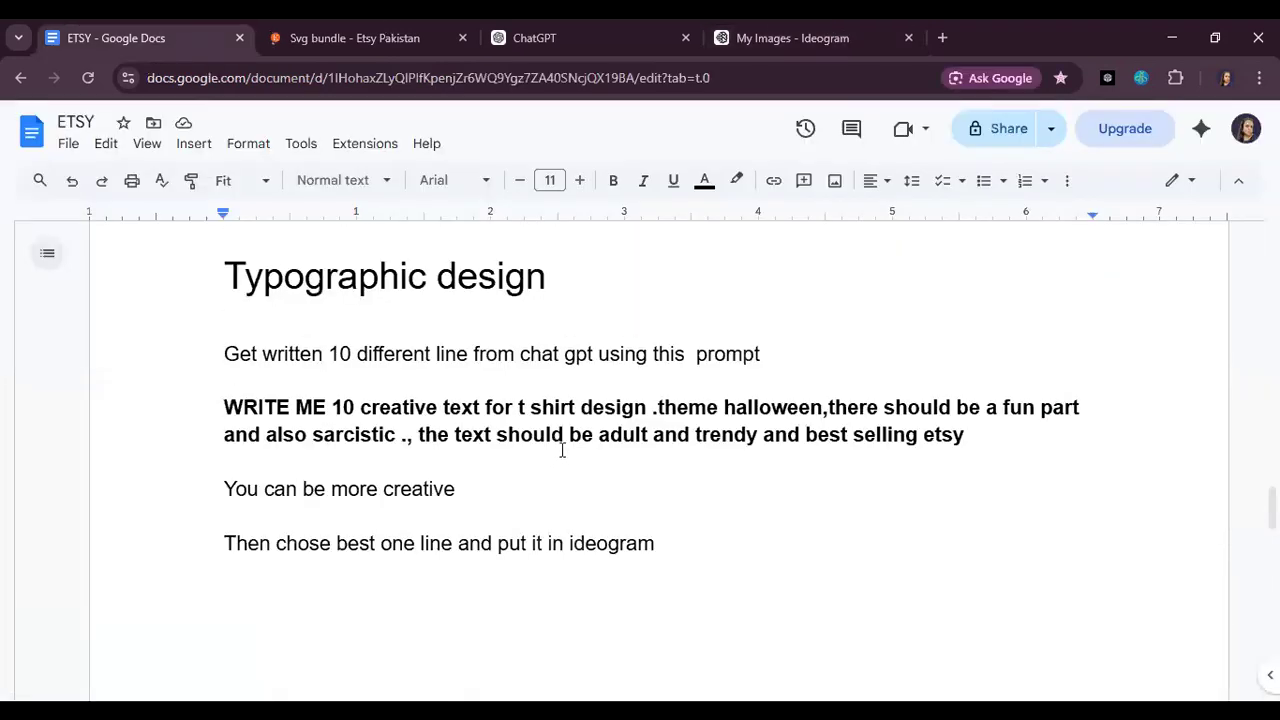
{"action": "scroll", "coordinate": [562, 452], "scroll_direction": "down", "scroll_amount": 5}
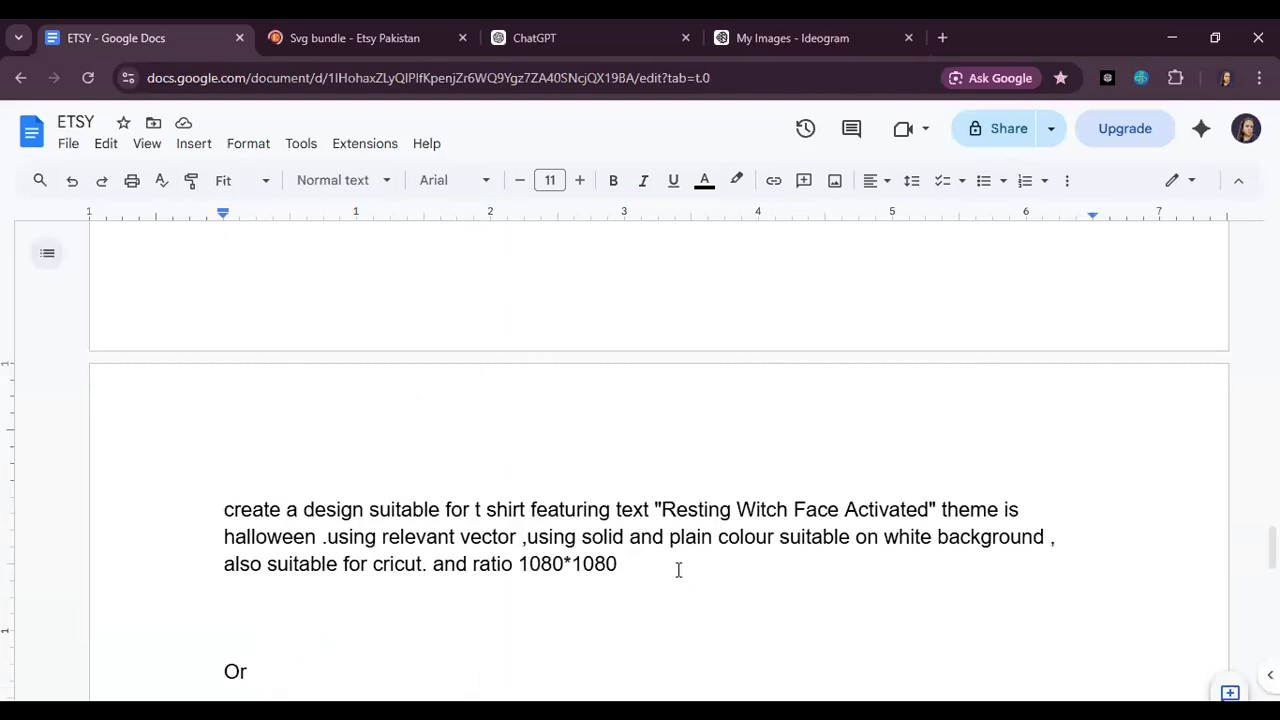
{"action": "left_click_drag", "start_coordinate": [617, 564], "coordinate": [218, 508]}
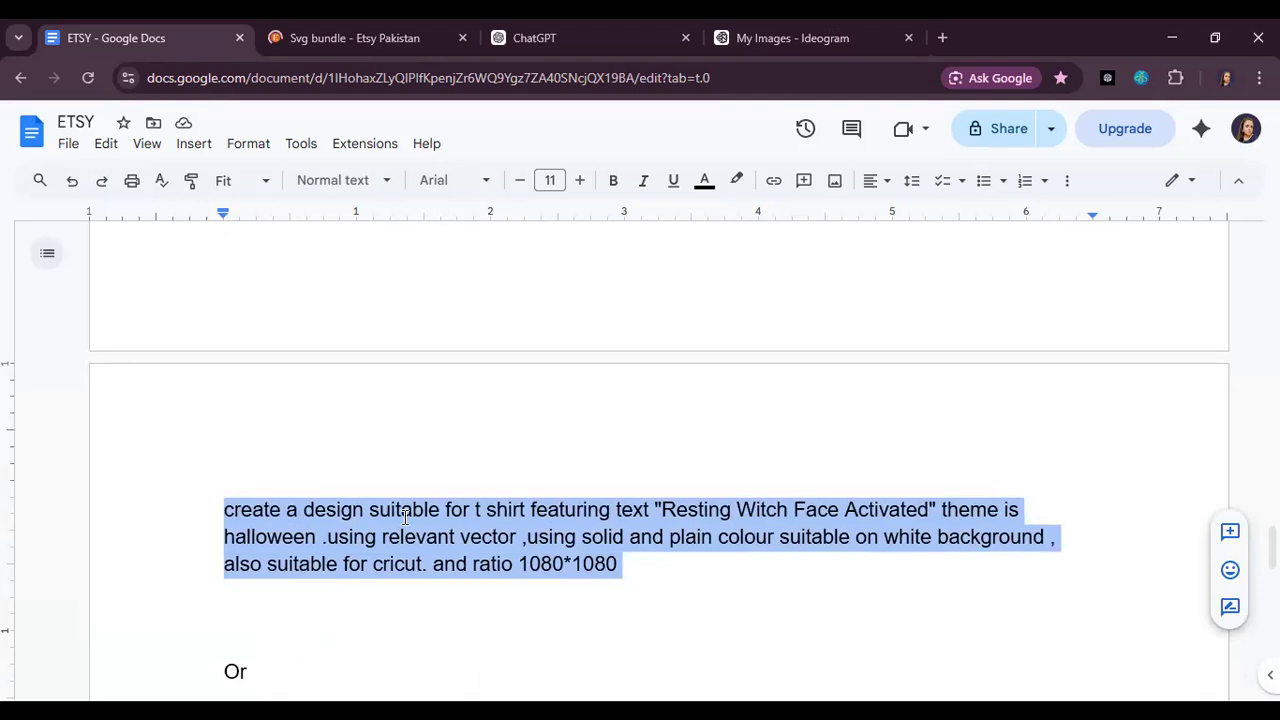
{"action": "scroll", "coordinate": [786, 517], "scroll_direction": "down", "scroll_amount": 2}
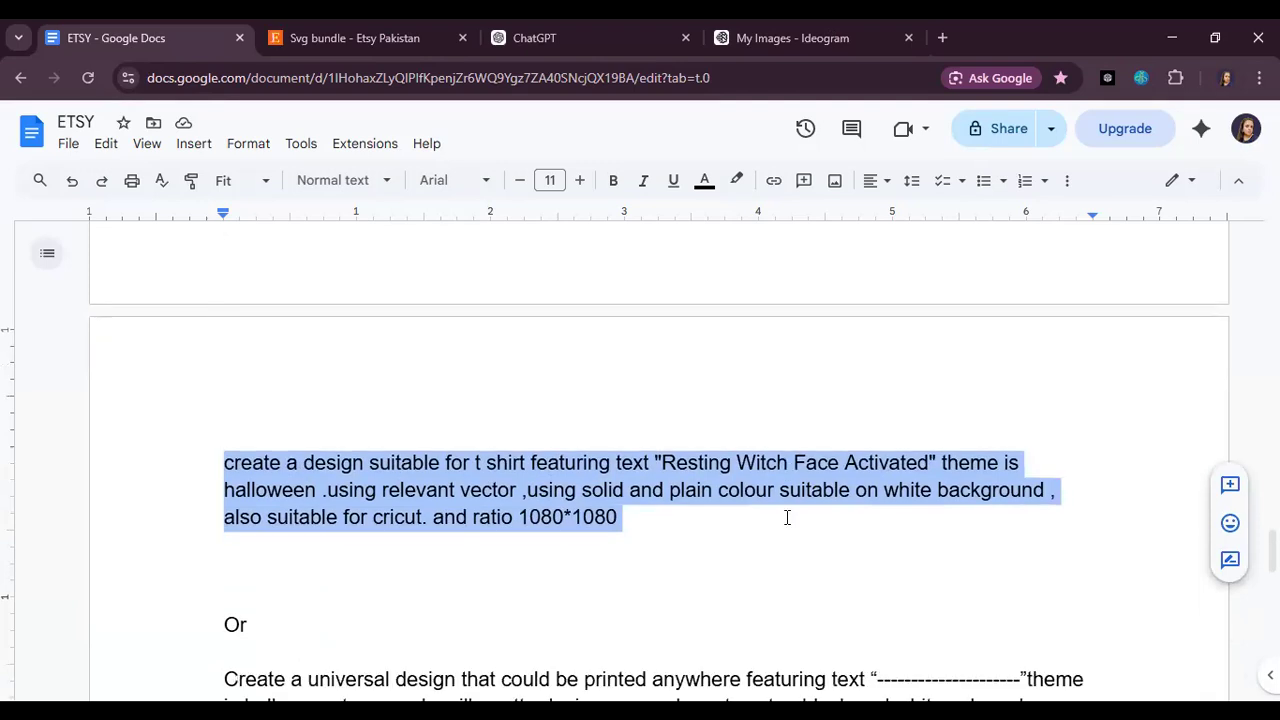
{"action": "mouse_move", "coordinate": [933, 329]}
{"action": "left_mouse_down"}
{"action": "mouse_move", "coordinate": [660, 323]}
{"action": "mouse_move", "coordinate": [926, 325]}
{"action": "mouse_move", "coordinate": [921, 334]}
{"action": "left_mouse_up"}
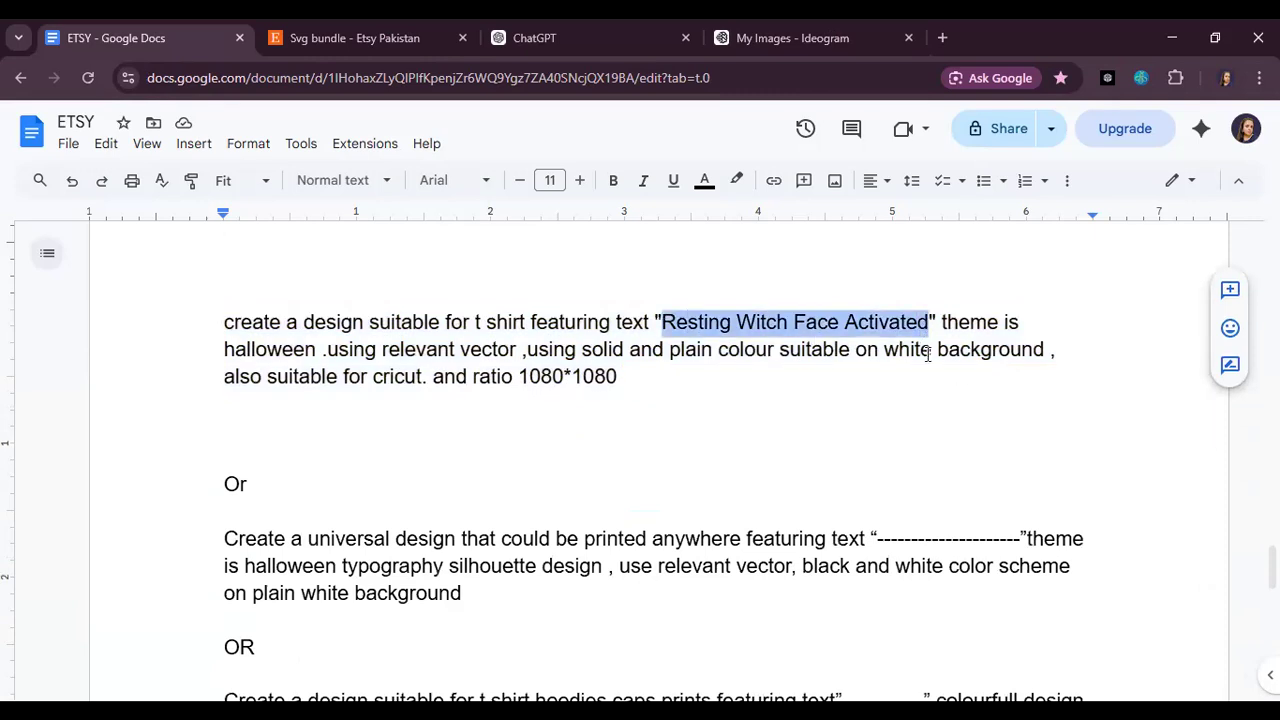
{"action": "left_click", "coordinate": [624, 376]}
{"action": "left_click", "coordinate": [191, 314], "text": "shift"}
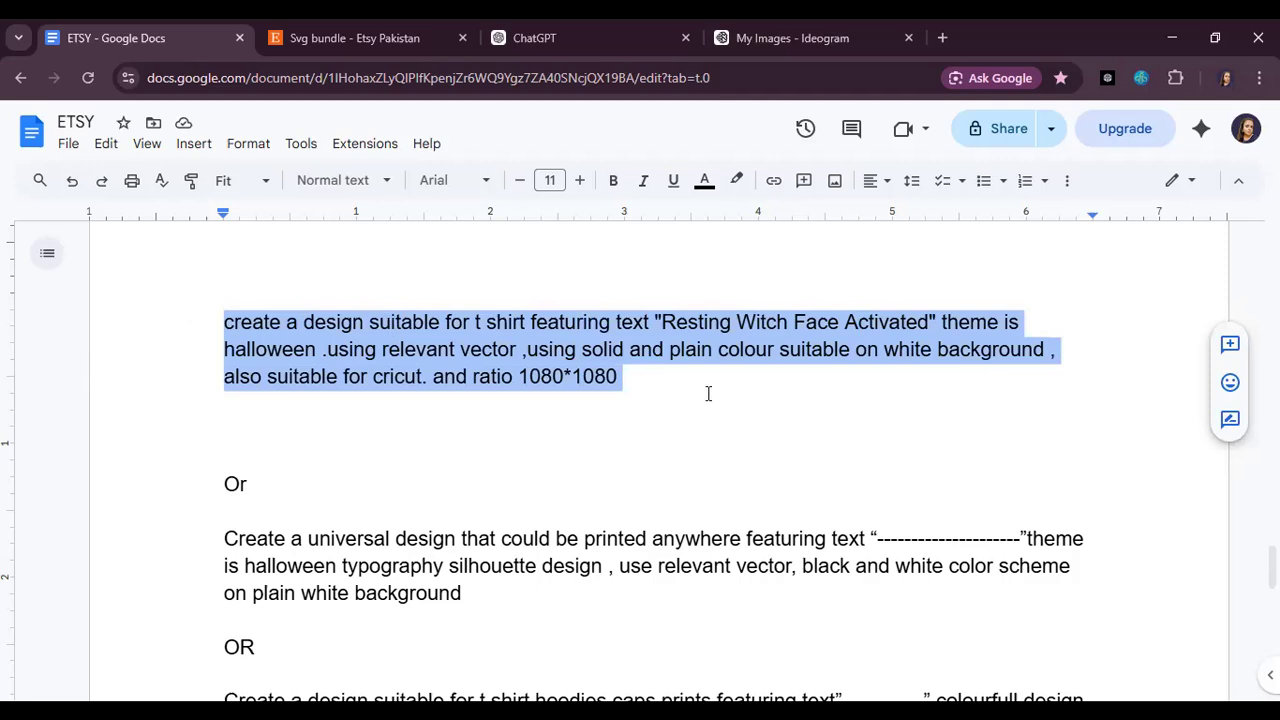
Step: Compare Etsy's svg bundle listings with the universal halloween typography silhouette prompt in the ETSY document
{"action": "left_click", "coordinate": [405, 47]}
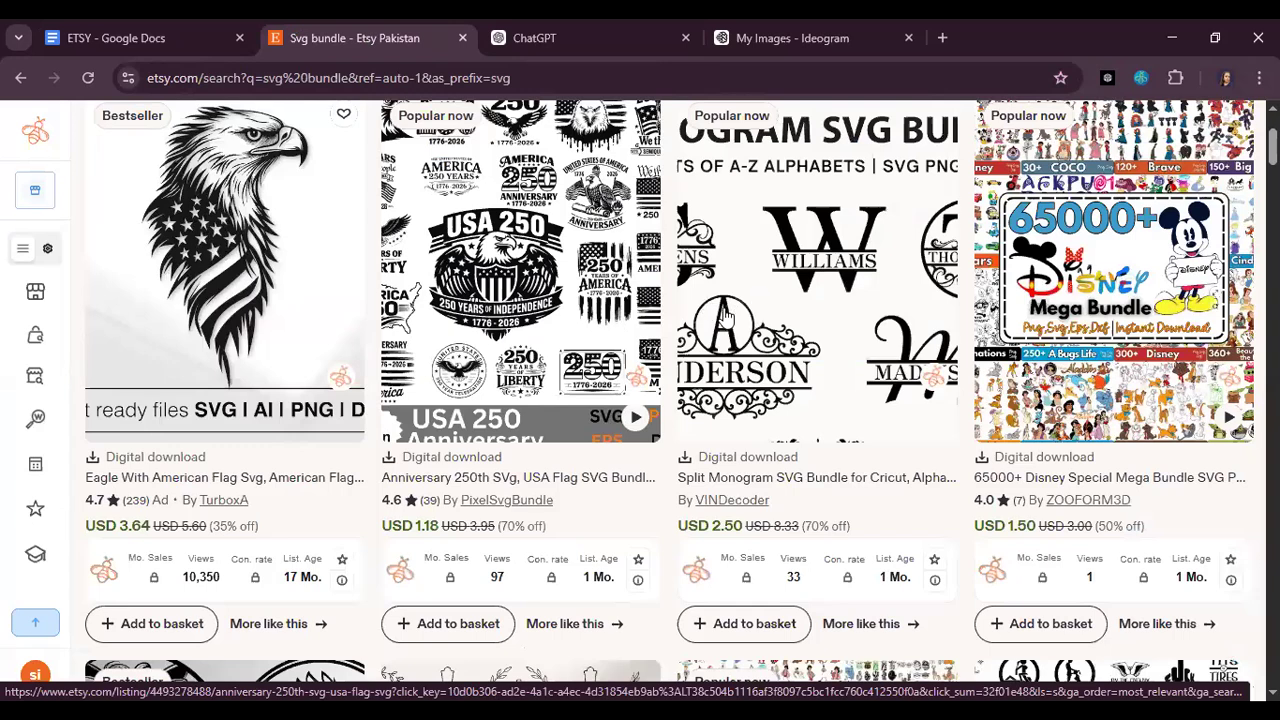
{"action": "scroll", "coordinate": [926, 437], "scroll_direction": "down", "scroll_amount": 3}
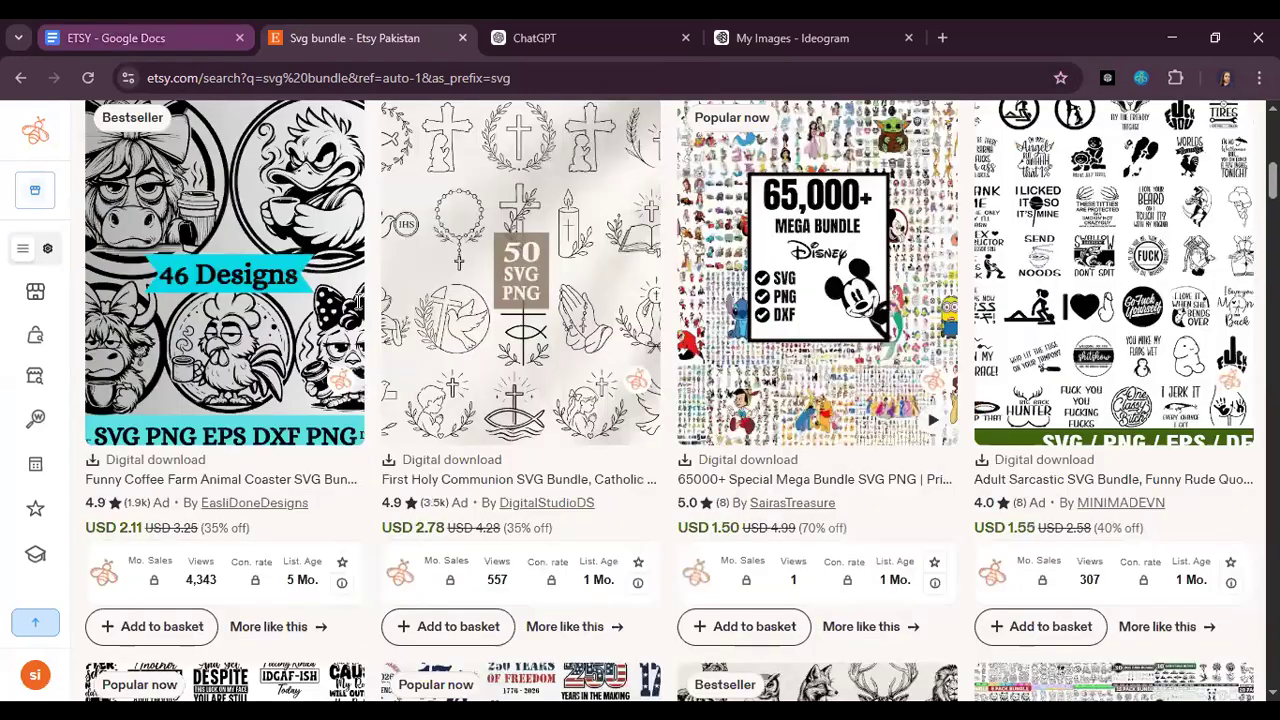
{"action": "left_click", "coordinate": [115, 38]}
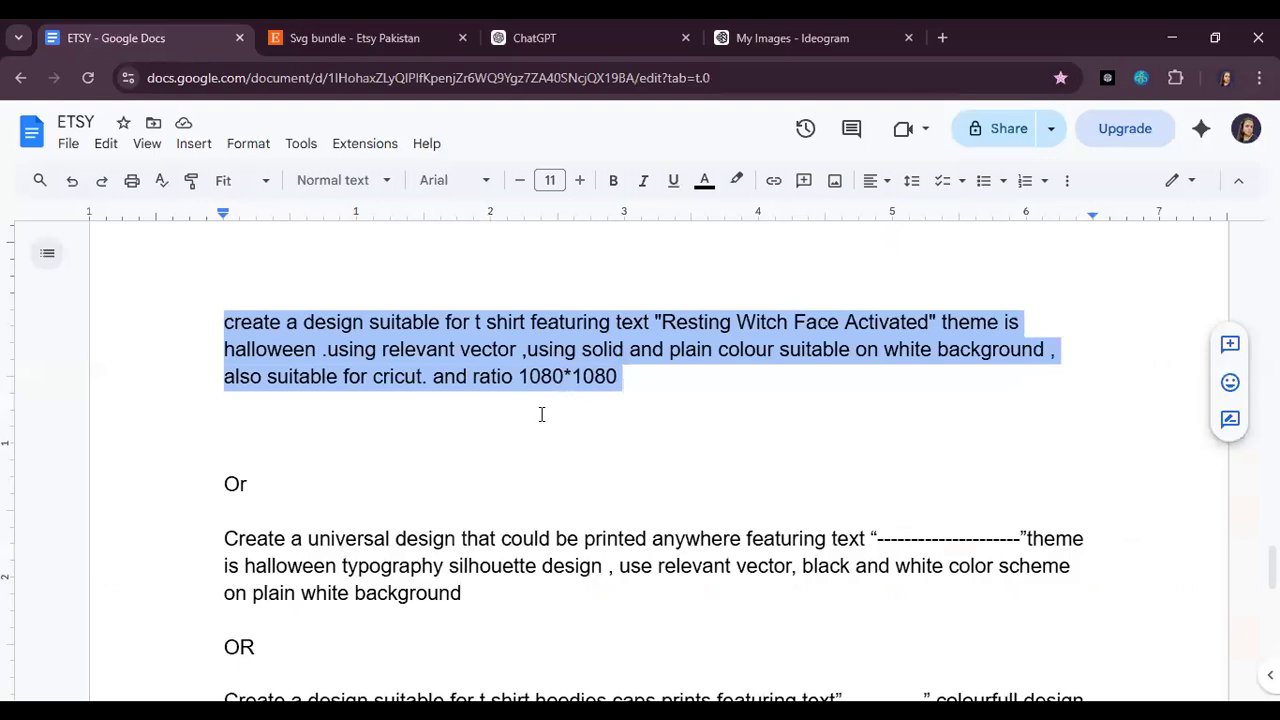
{"action": "scroll", "coordinate": [463, 500], "scroll_direction": "down", "scroll_amount": 1}
{"action": "left_click_drag", "start_coordinate": [470, 501], "coordinate": [209, 449]}
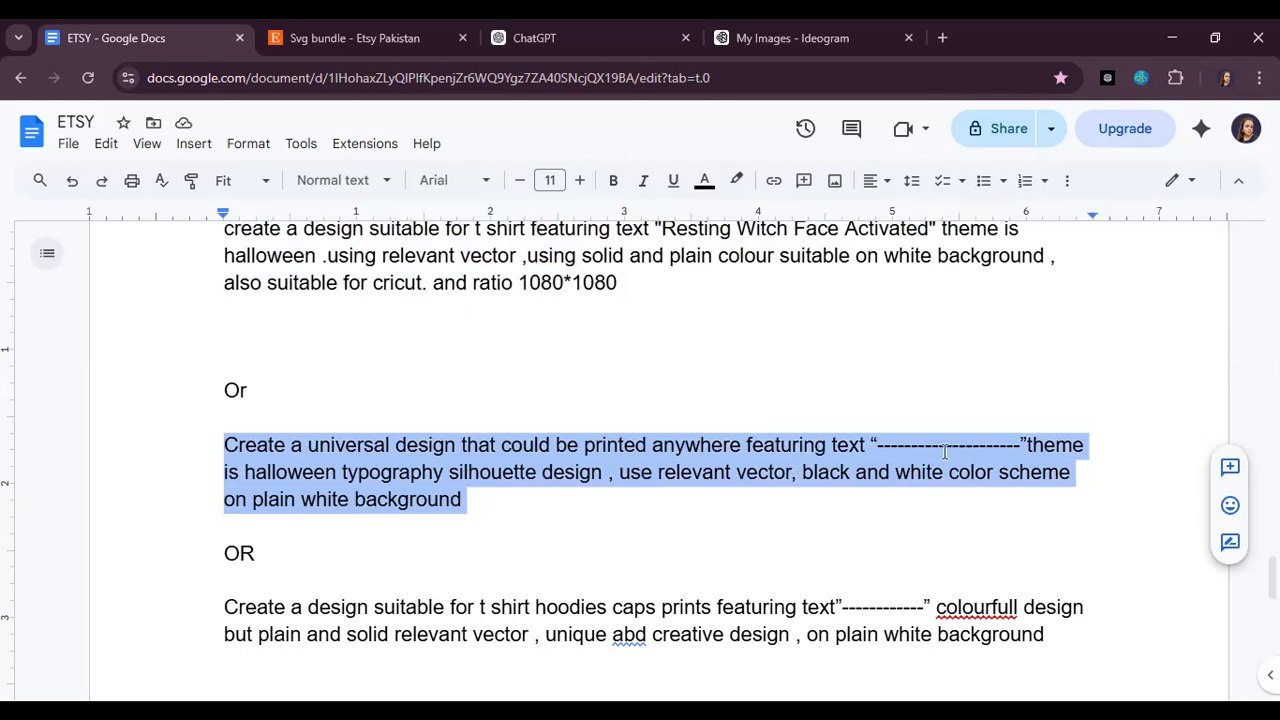
{"action": "left_click", "coordinate": [880, 446]}
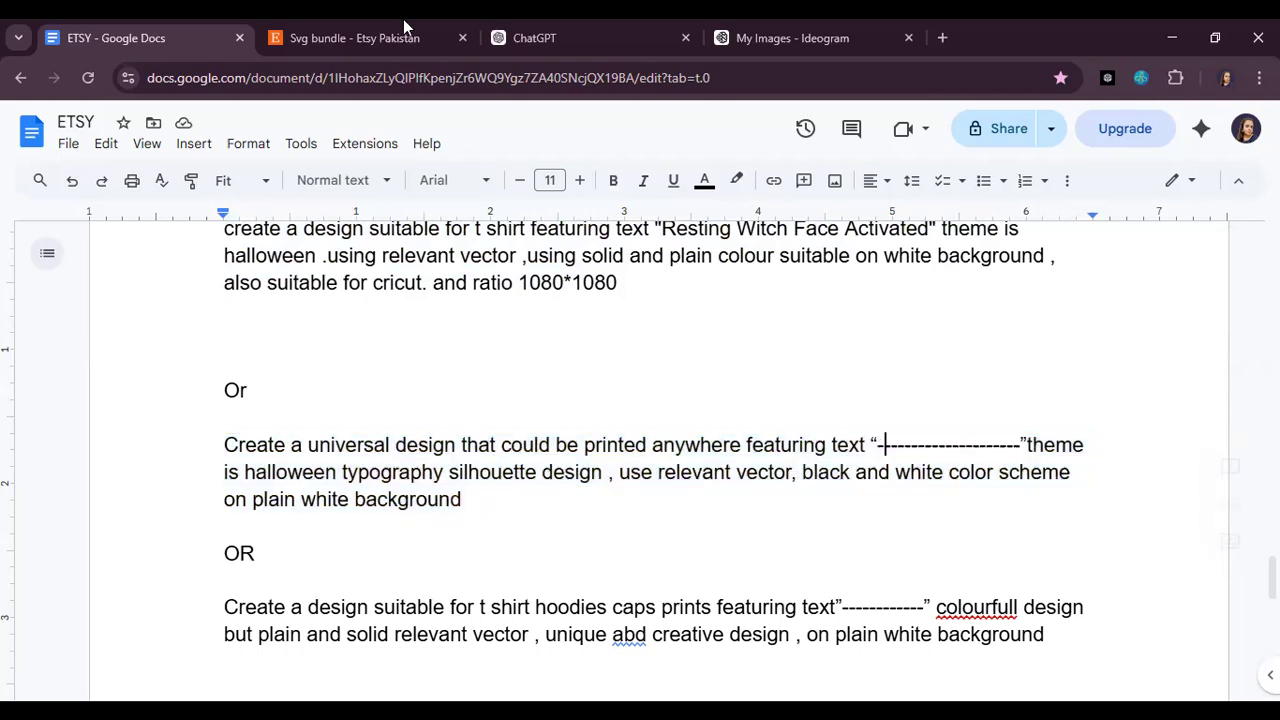
{"action": "left_click", "coordinate": [345, 32]}
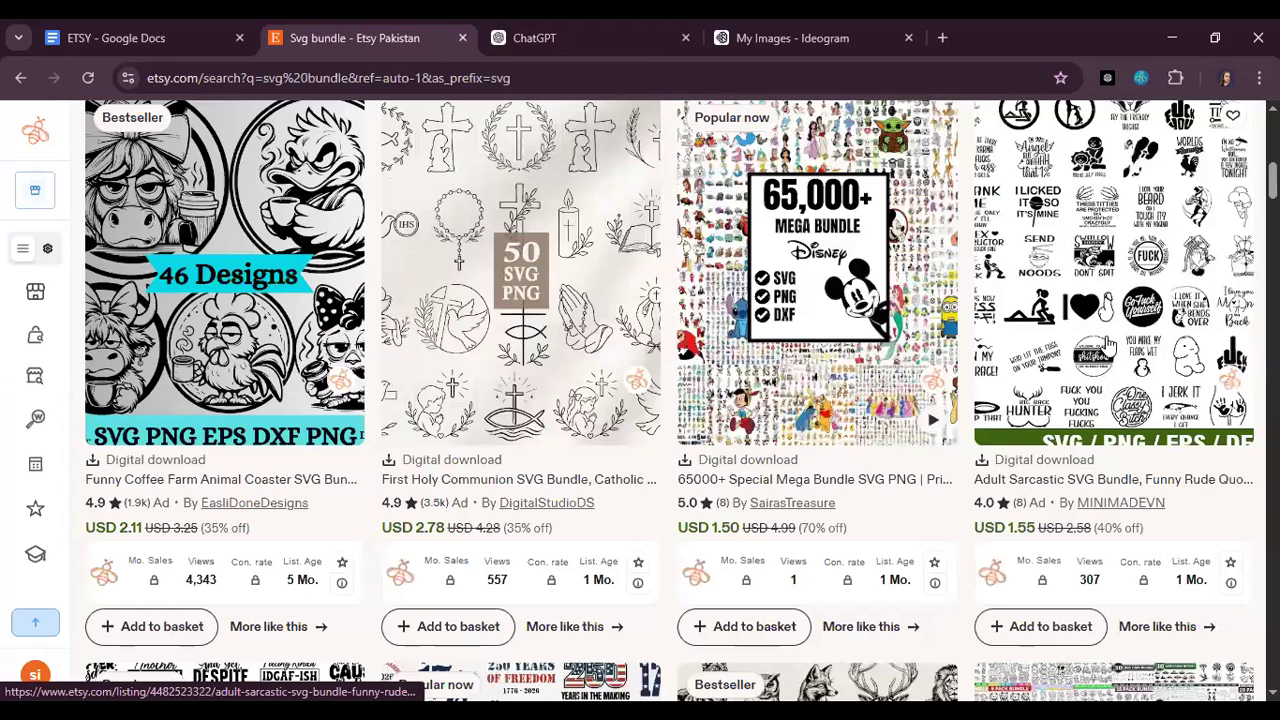
{"action": "left_click", "coordinate": [172, 28]}
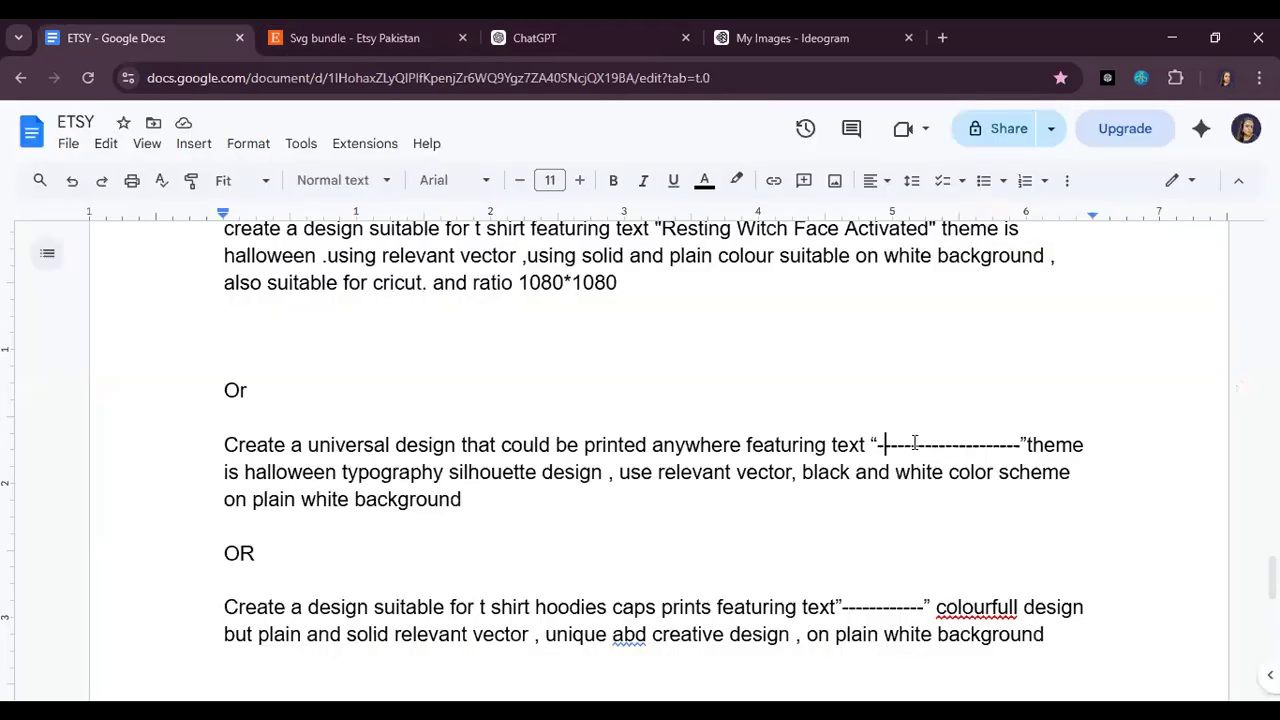
Step: Switch to ChatGPT and paste "Soccer World Cup" into a new prompt
{"action": "left_click", "coordinate": [572, 23]}
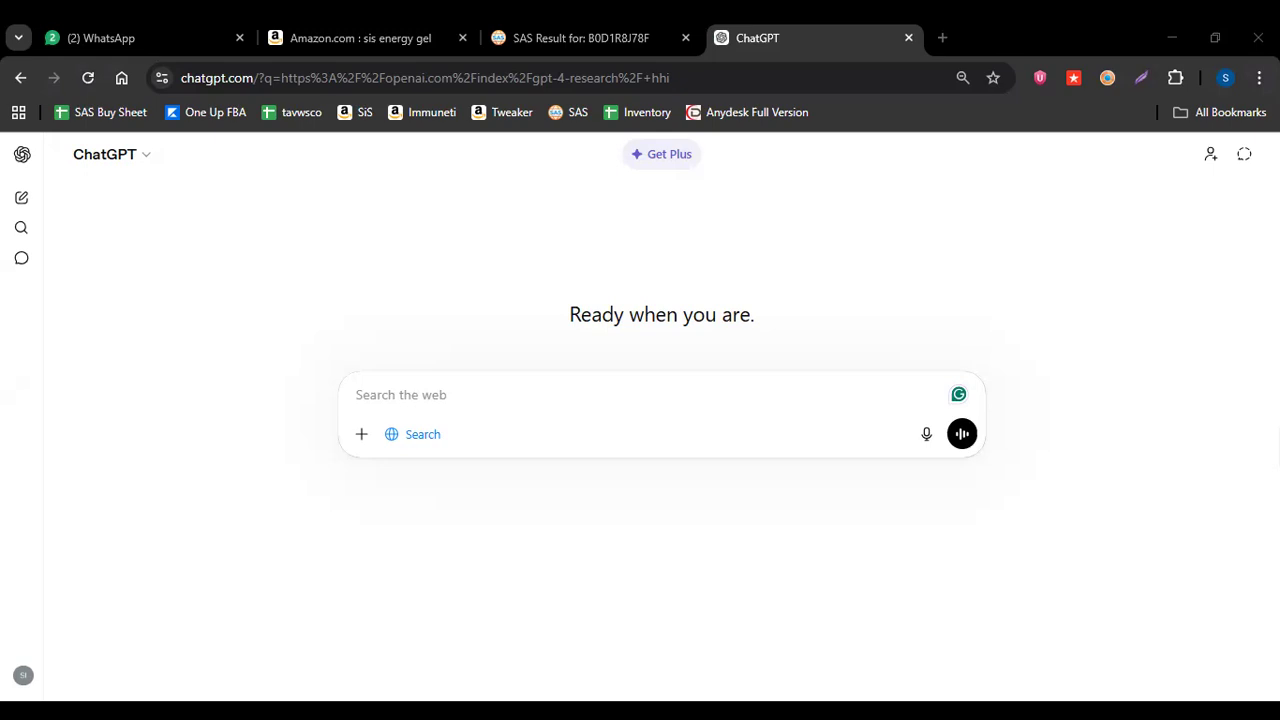
{"action": "left_click", "coordinate": [386, 392]}
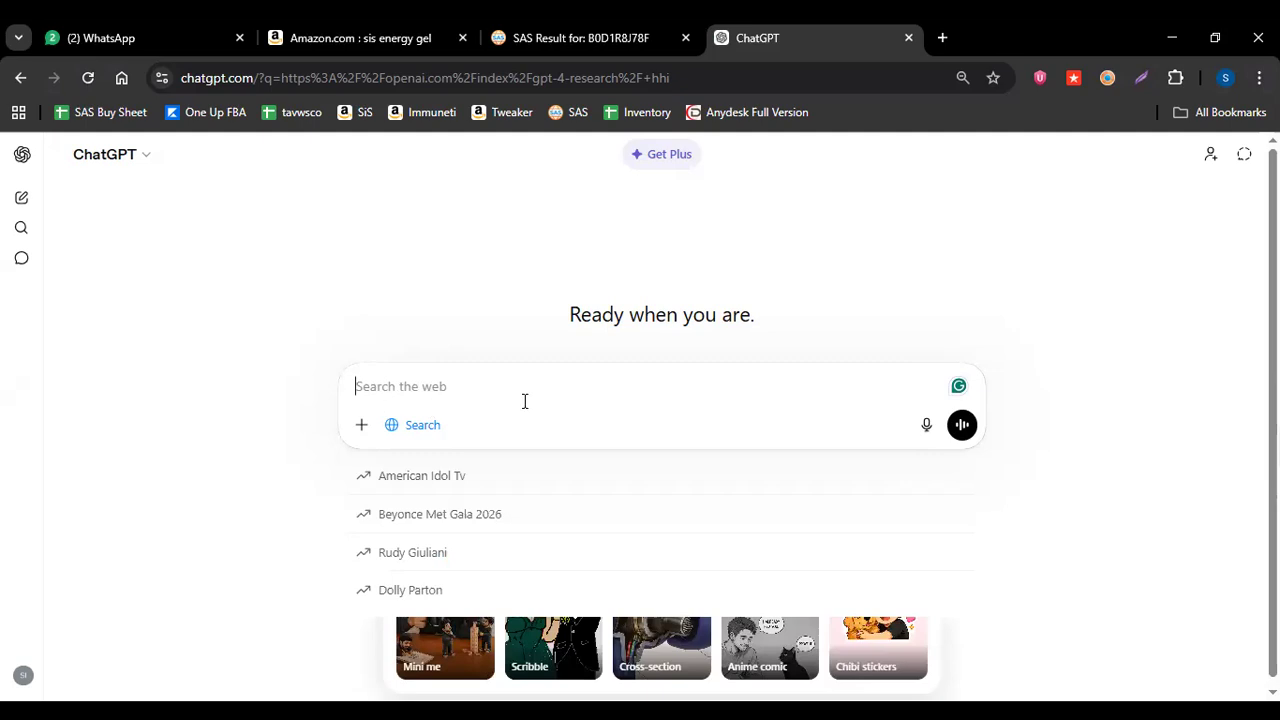
{"action": "type", "text": "Soccer World Cup"}
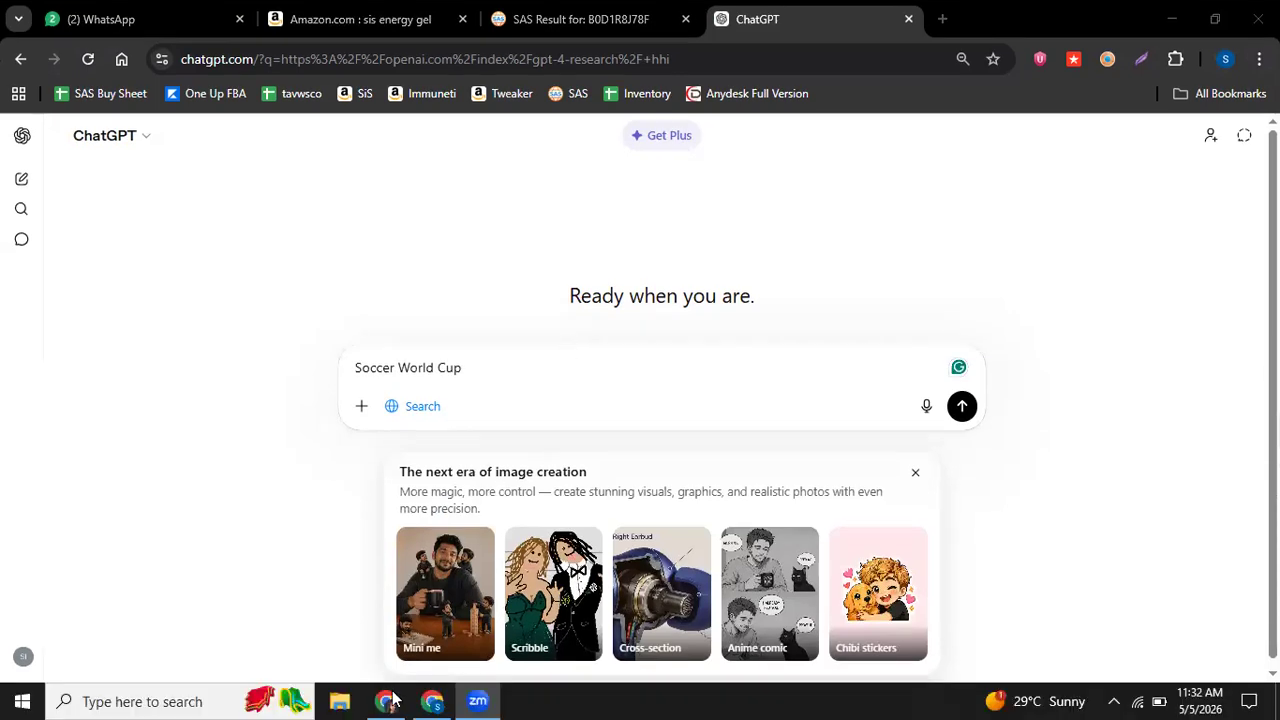
Step: Copy the "WRITE ME 10 creative text for t shirt design" prompt from the ETSY document and paste it above "Soccer World Cup" in ChatGPT
{"action": "mouse_move", "coordinate": [390, 700]}
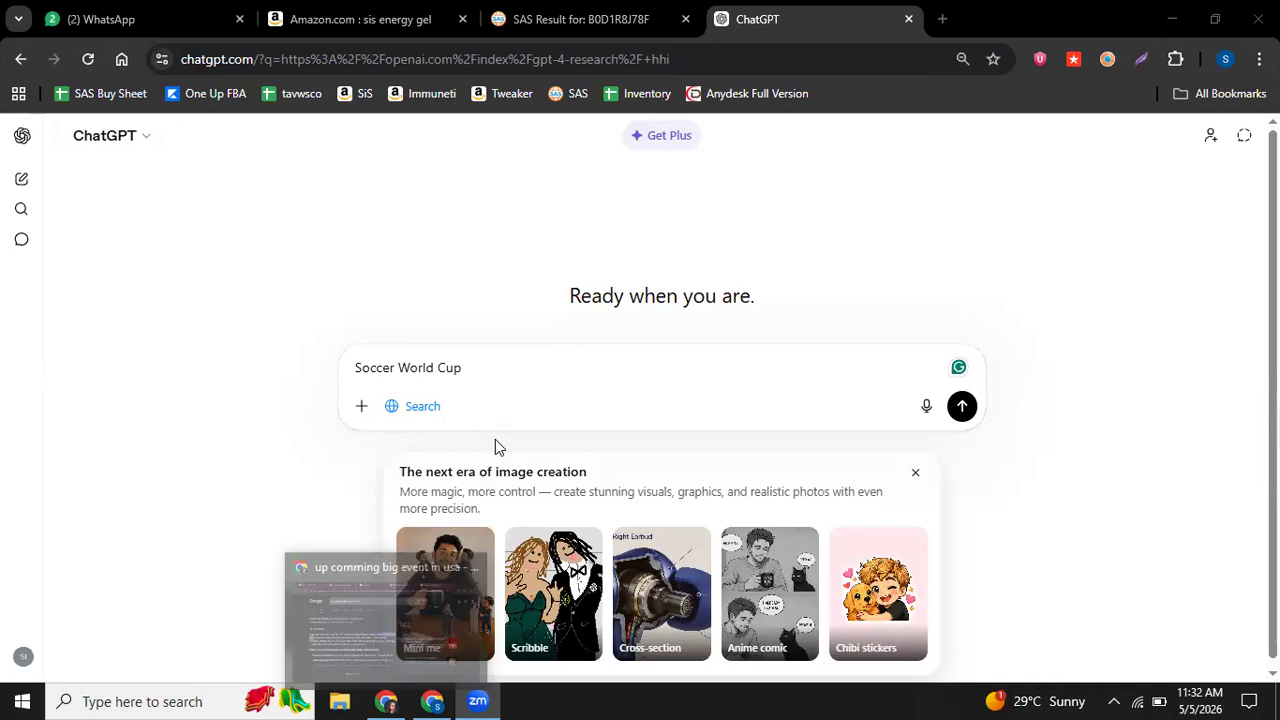
{"action": "left_click", "coordinate": [390, 700]}
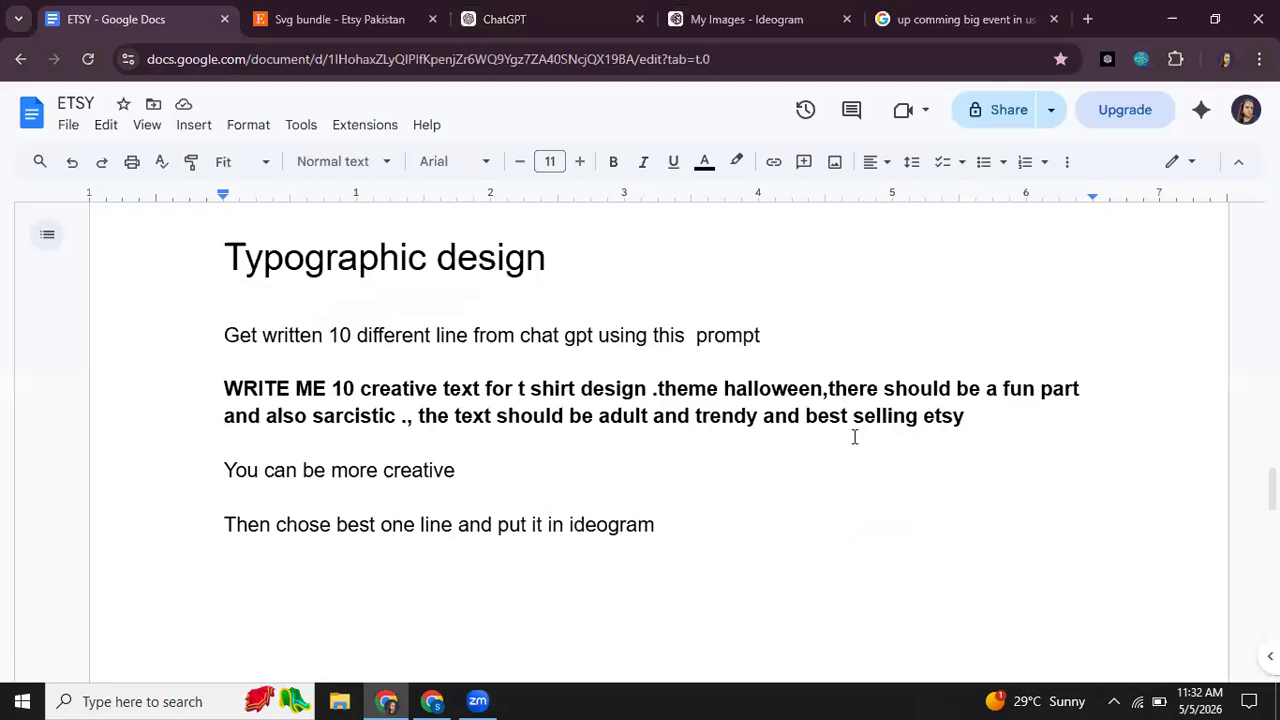
{"action": "left_click", "coordinate": [971, 417]}
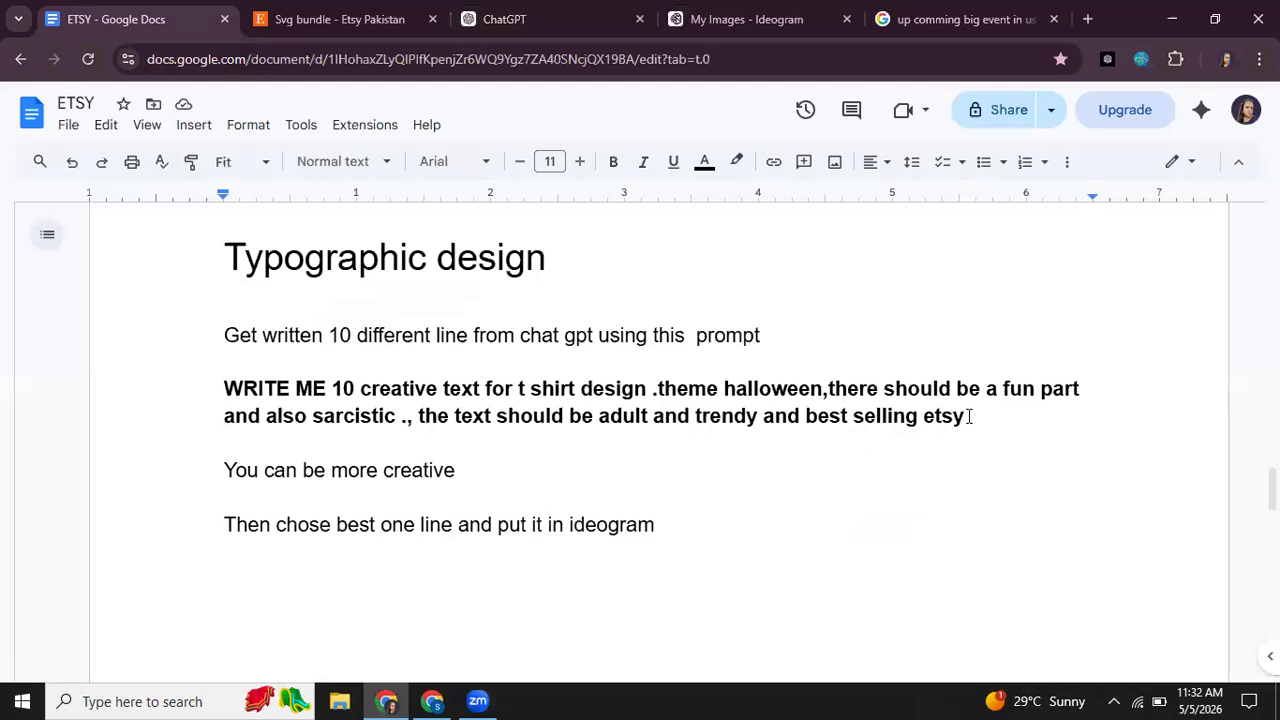
{"action": "left_click", "coordinate": [274, 408], "text": "shift"}
{"action": "left_click", "coordinate": [227, 387], "text": "shift"}
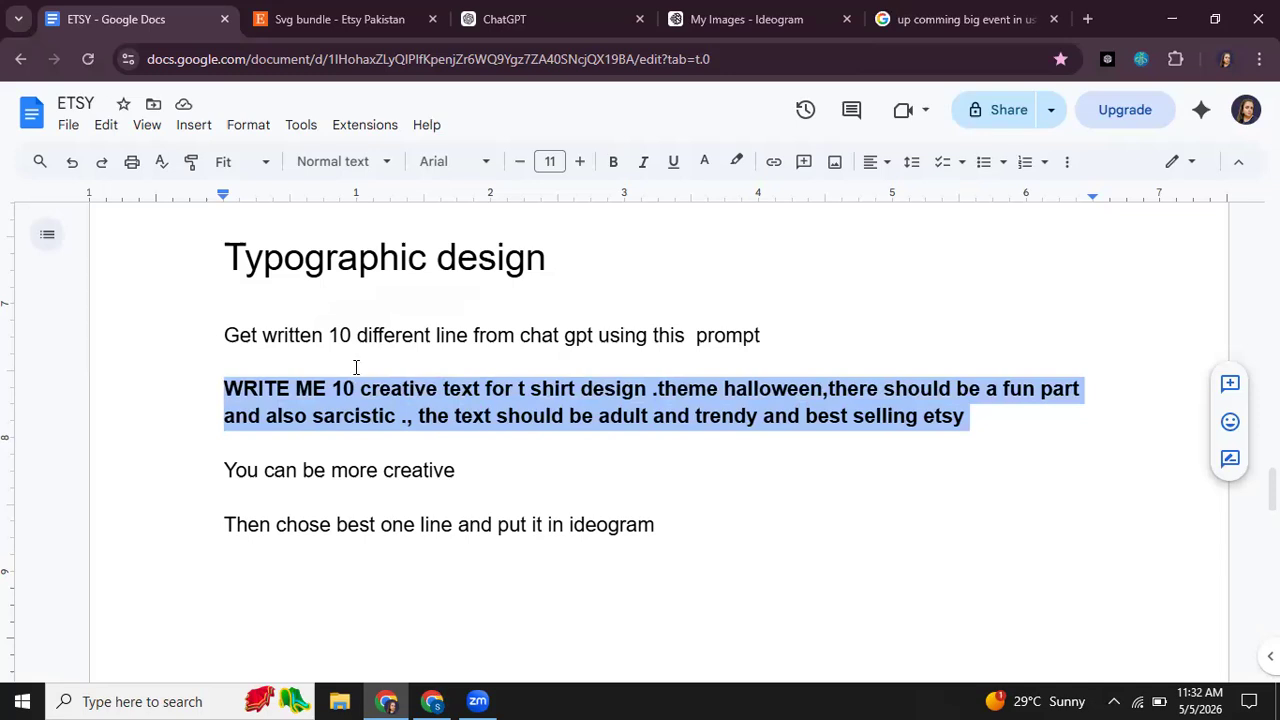
{"action": "key", "text": "shift+Return"}
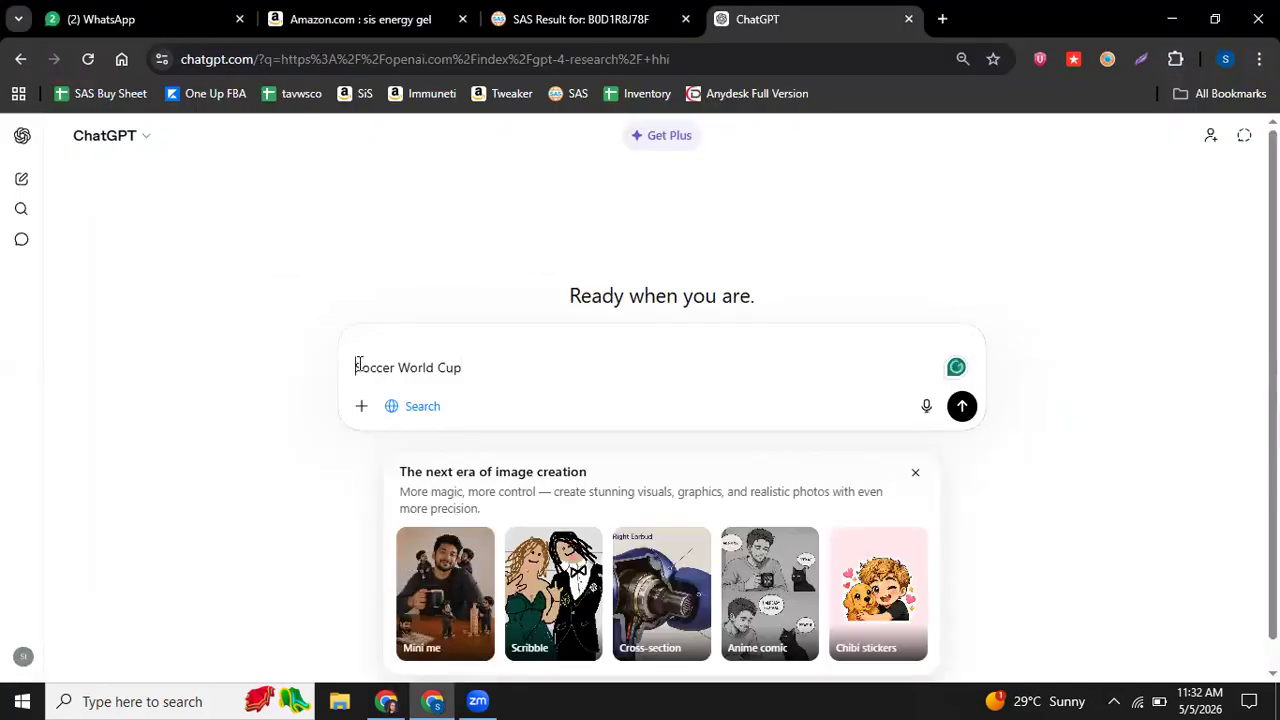
{"action": "left_click", "coordinate": [366, 343]}
{"action": "type", "text": "WRITE ME 10 creative text for t shirt design .theme halloween,there should be a fun part and also sarcistic ,. the text should be adult and trendy and best selling etsy"}
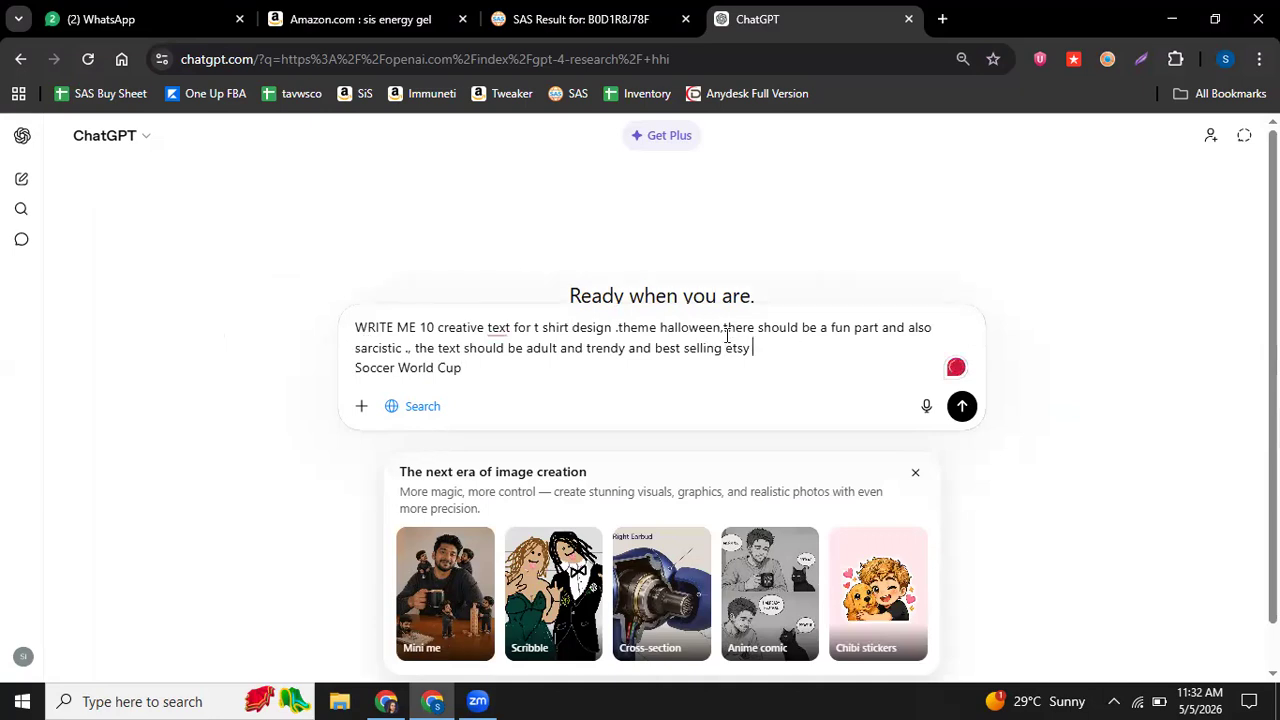
Step: Replace "halloween" in the prompt with "Soccer World Cup", remove the separate "Soccer World Cup" line and submit the prompt
{"action": "left_click_drag", "start_coordinate": [723, 332], "coordinate": [720, 336]}
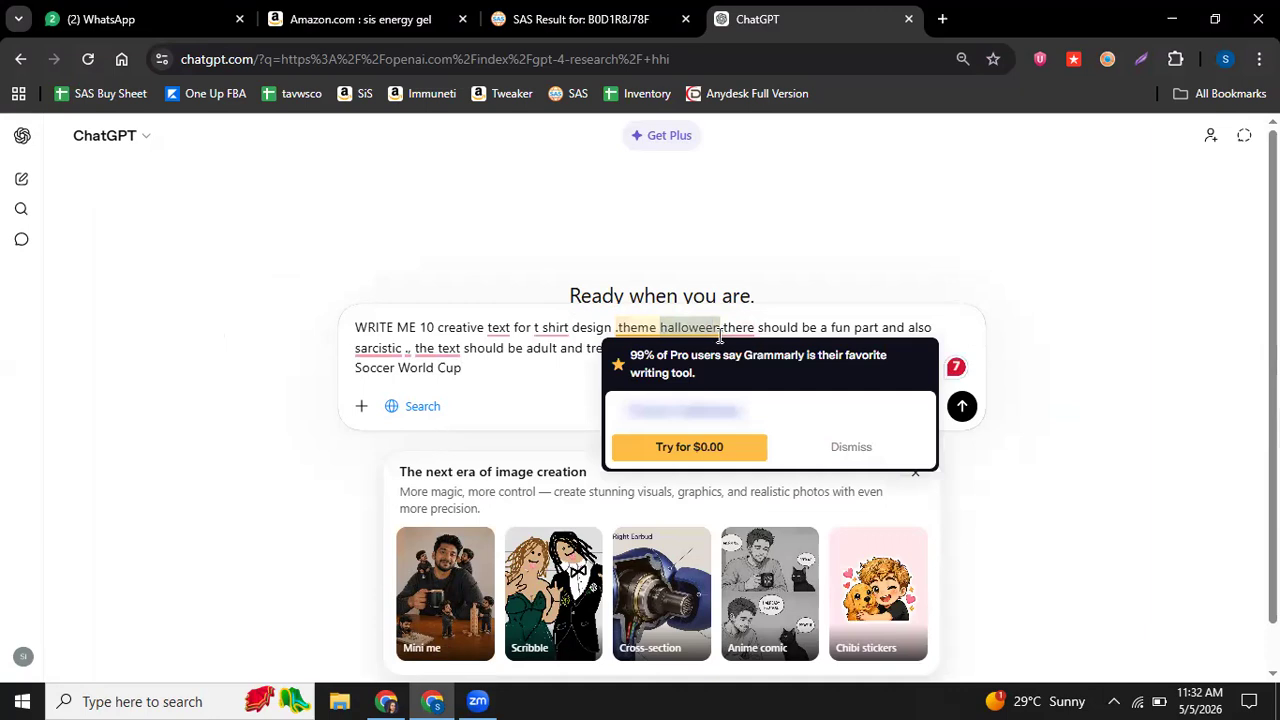
{"action": "key", "text": "BackSpace"}
{"action": "left_click_drag", "start_coordinate": [450, 372], "coordinate": [349, 364]}
{"action": "key", "text": "ctrl+c"}
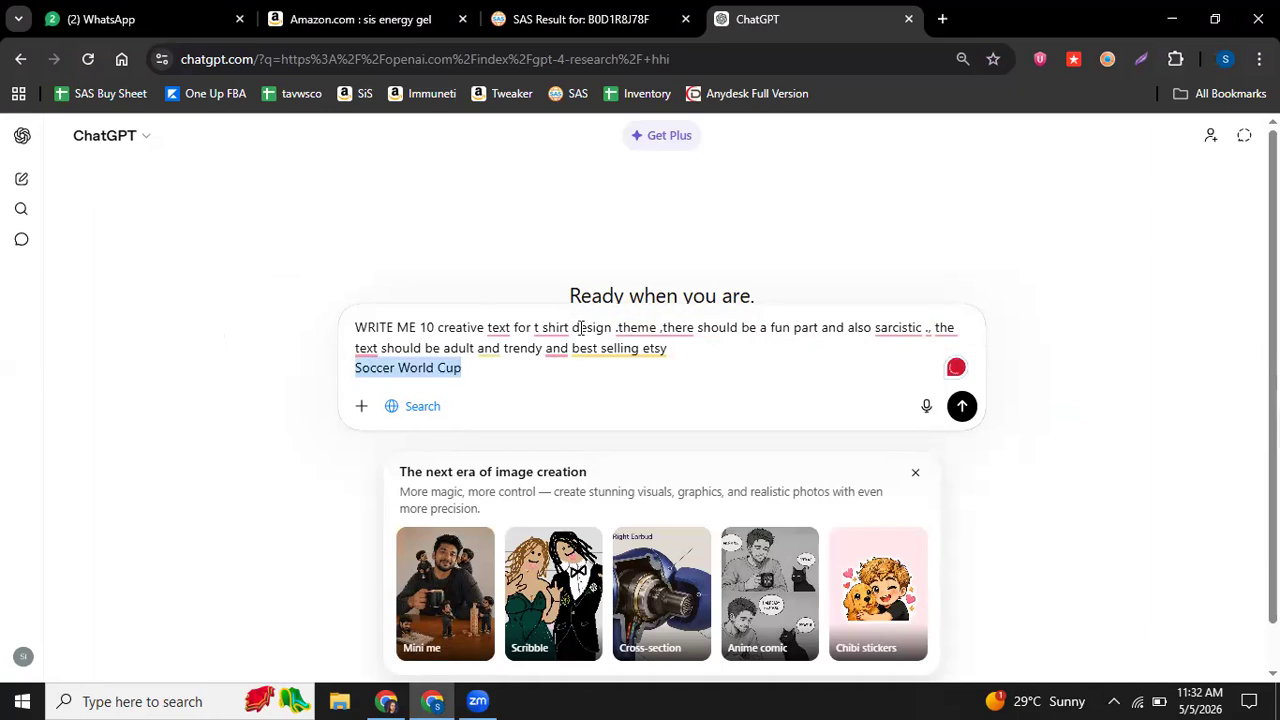
{"action": "key", "text": "BackSpace"}
{"action": "mouse_move", "coordinate": [659, 330]}
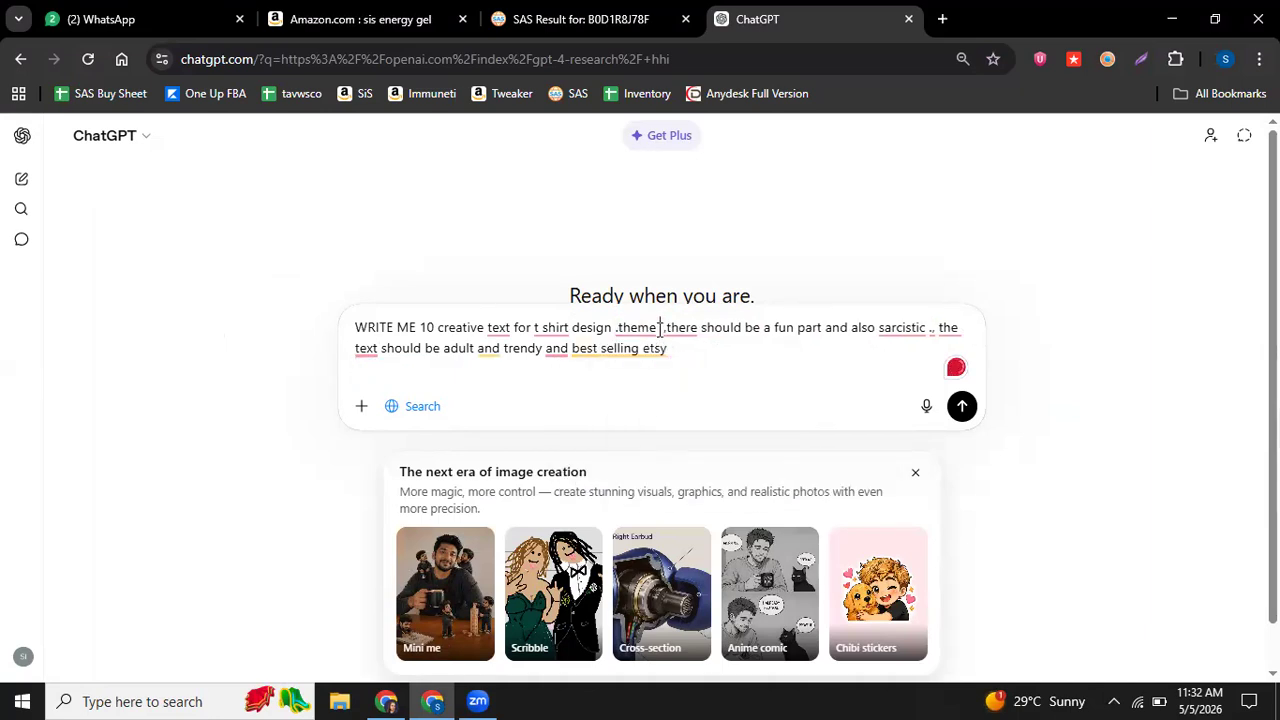
{"action": "key", "text": "ctrl+v"}
{"action": "key", "text": "Return"}
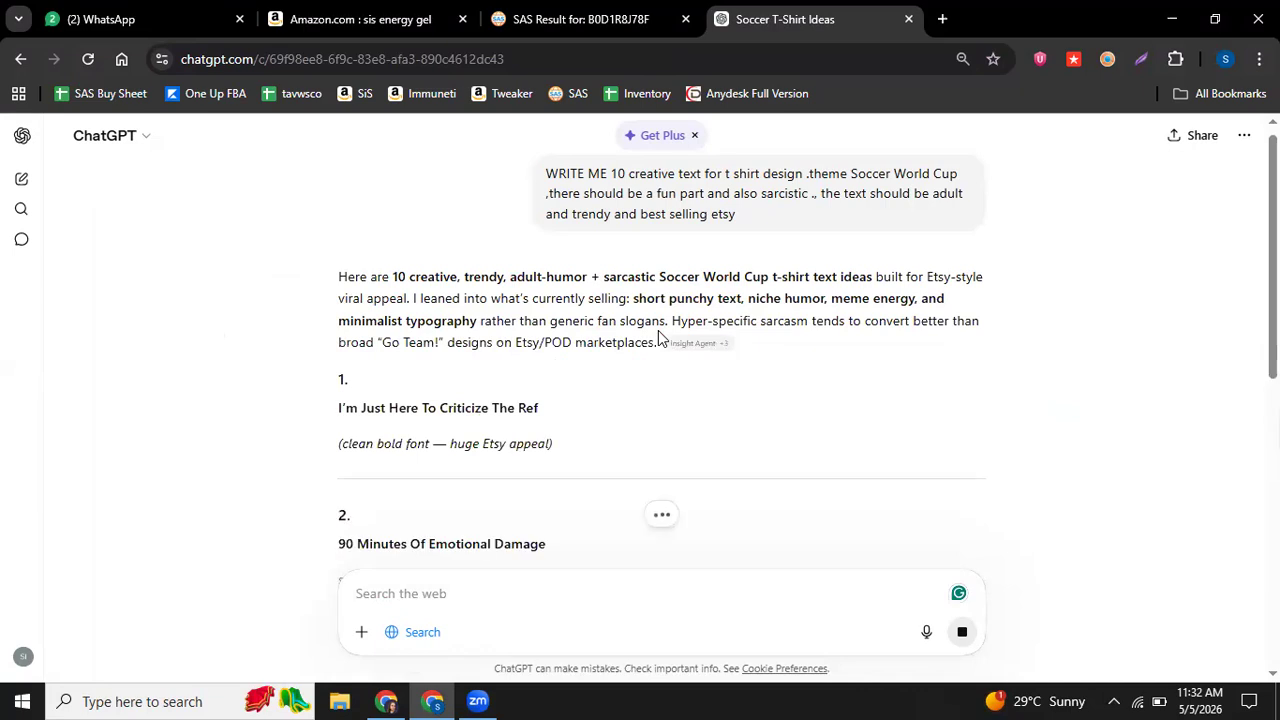
Step: Copy the line "90 Minutes Of Emotional Damage" from ChatGPT's answer and switch to the ETSY document in Google Docs
{"action": "scroll", "coordinate": [477, 455], "scroll_direction": "down", "scroll_amount": 1}
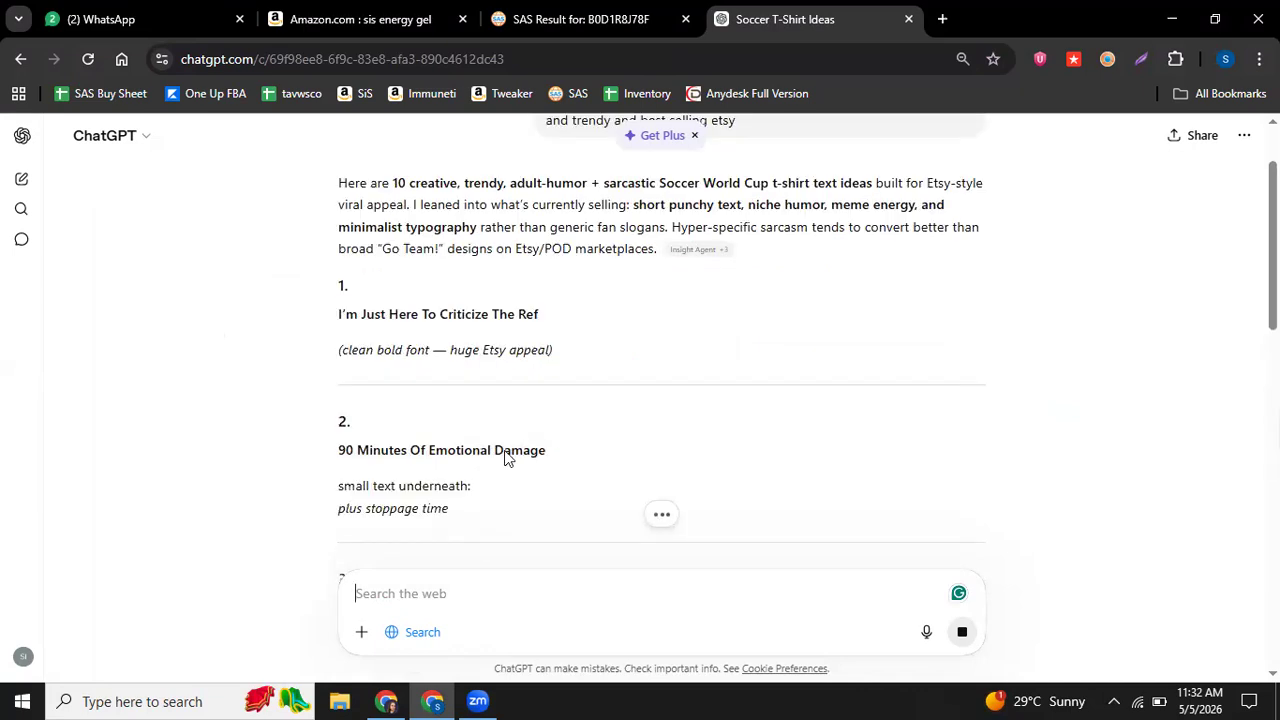
{"action": "triple_click", "coordinate": [330, 458]}
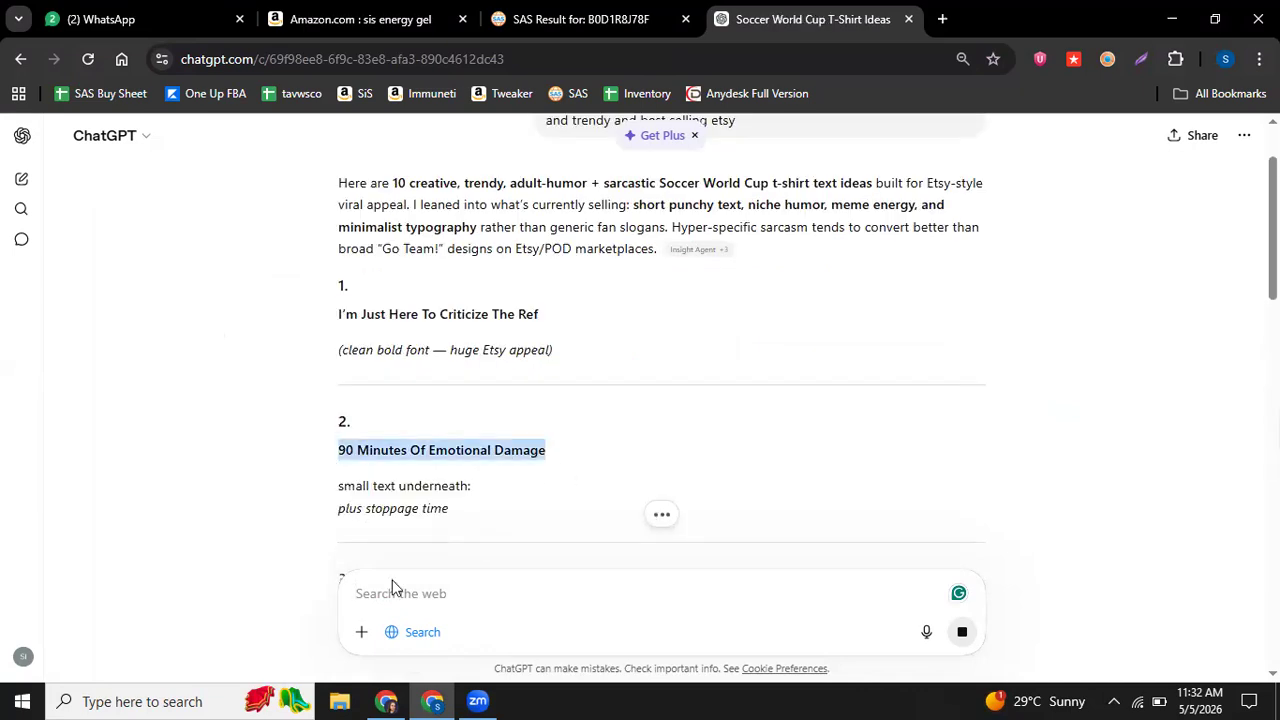
{"action": "left_click", "coordinate": [381, 694]}
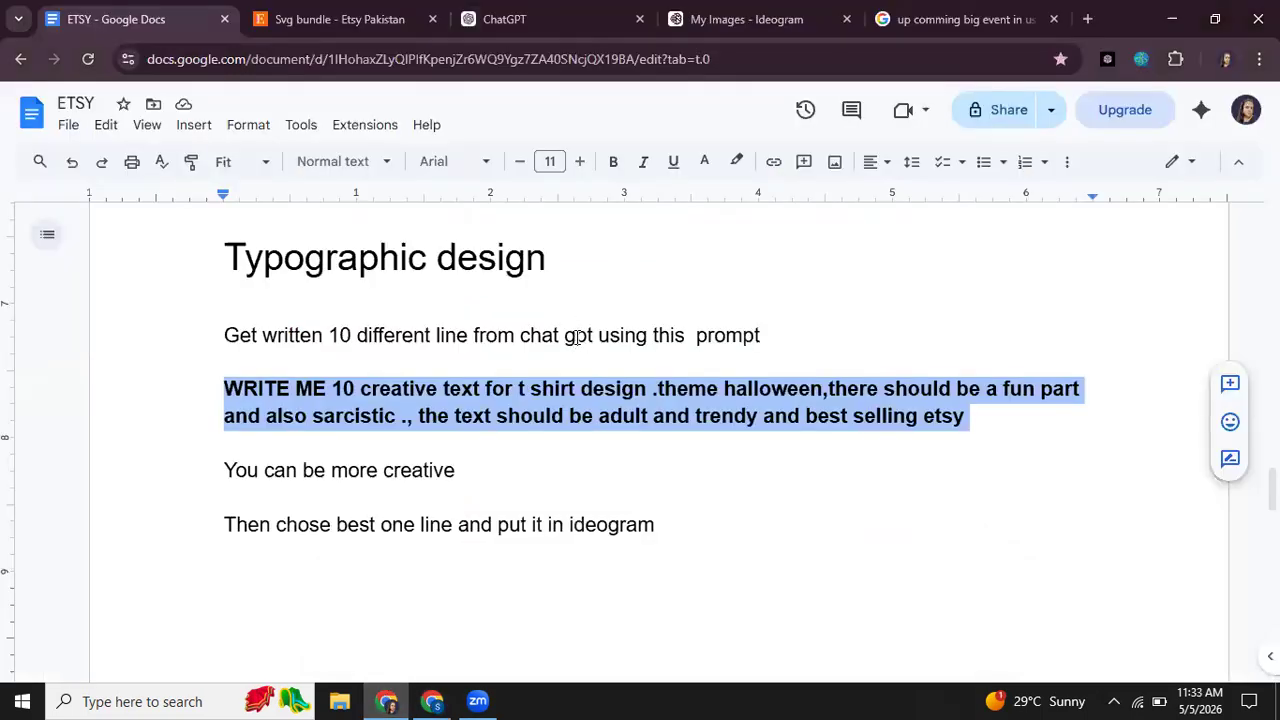
Step: Review the three alternative T-shirt design prompts in the ETSY document, and look over Ideogram's image library and the Etsy svg bundle search
{"action": "scroll", "coordinate": [443, 301], "scroll_direction": "down", "scroll_amount": 10}
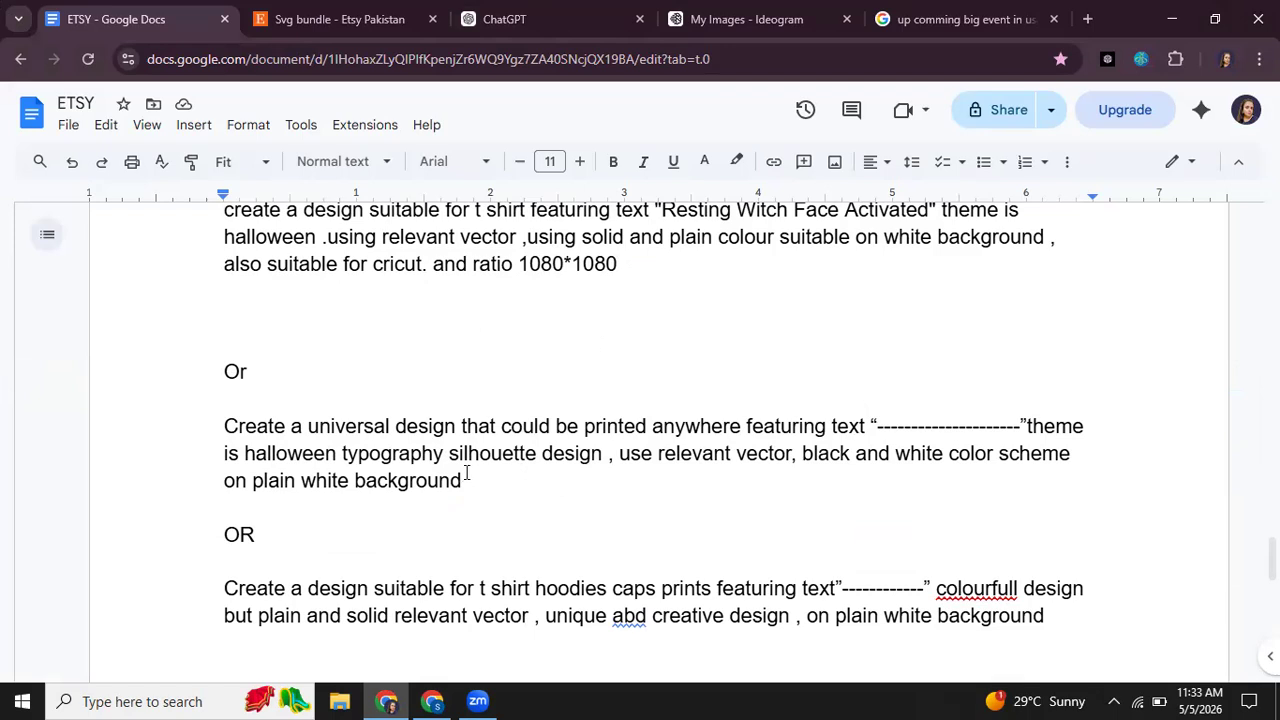
{"action": "scroll", "coordinate": [489, 332], "scroll_direction": "up", "scroll_amount": 1}
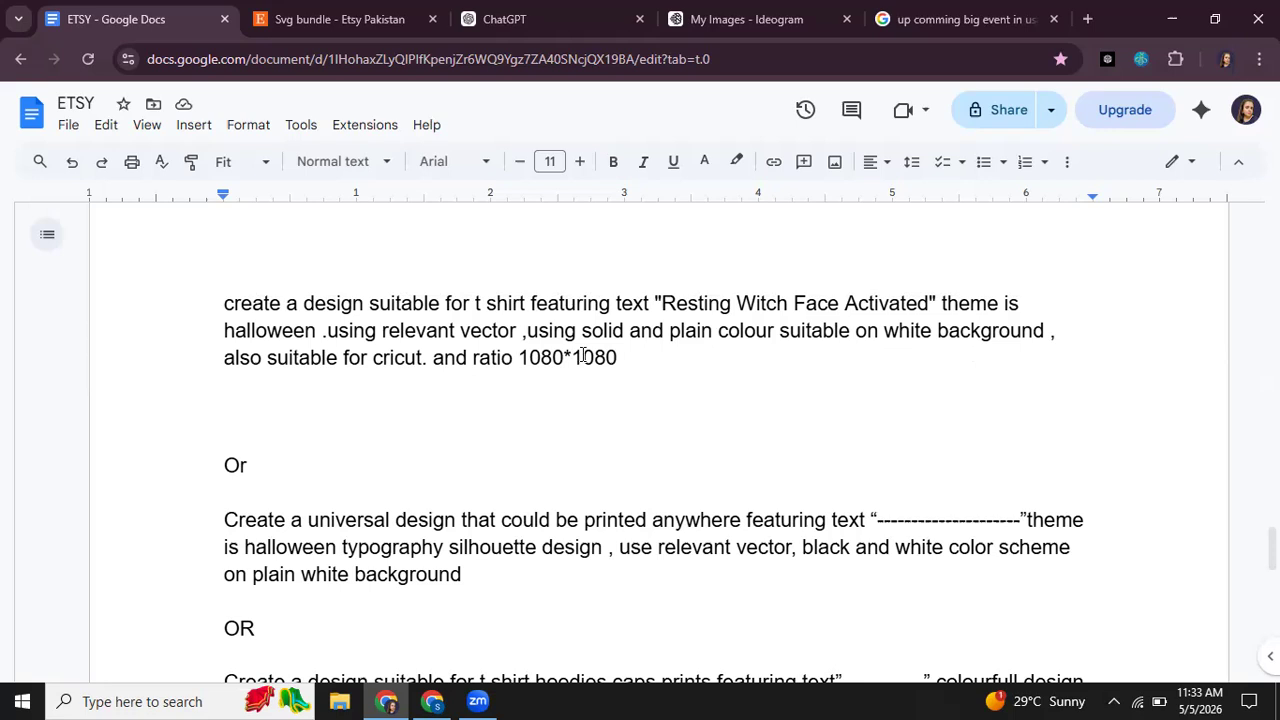
{"action": "scroll", "coordinate": [488, 440], "scroll_direction": "down", "scroll_amount": 1}
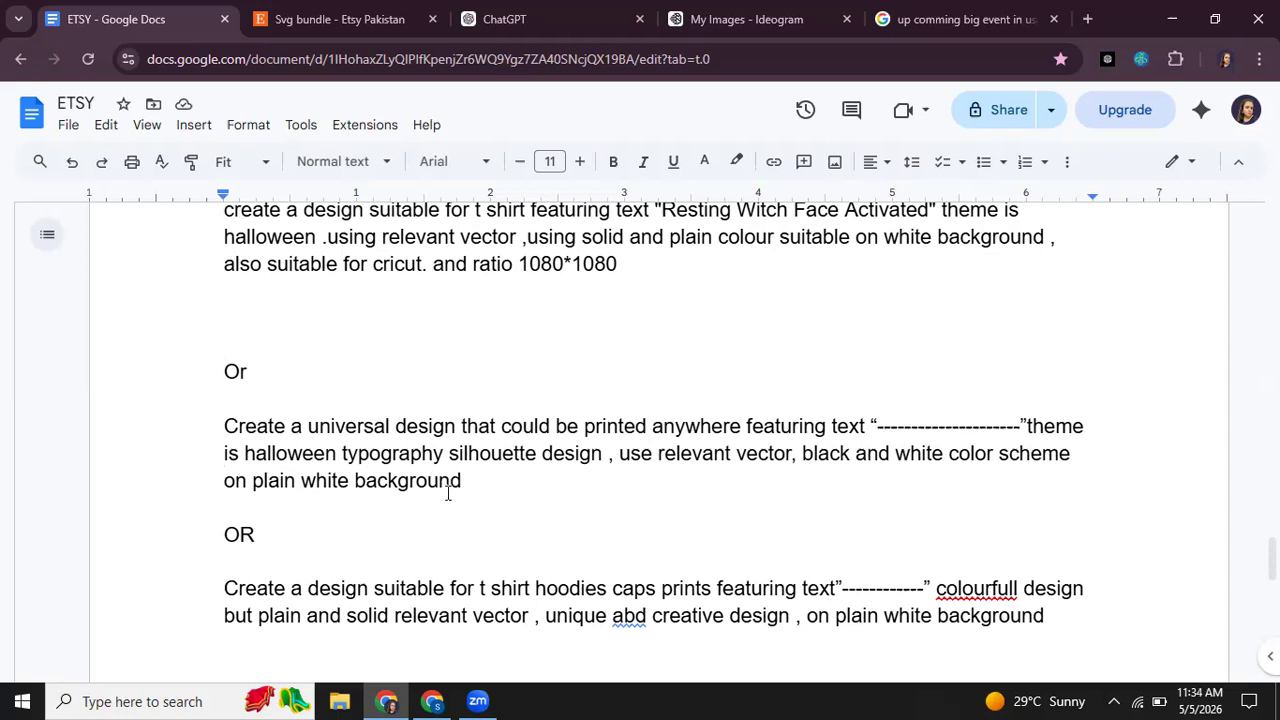
{"action": "left_click", "coordinate": [727, 12]}
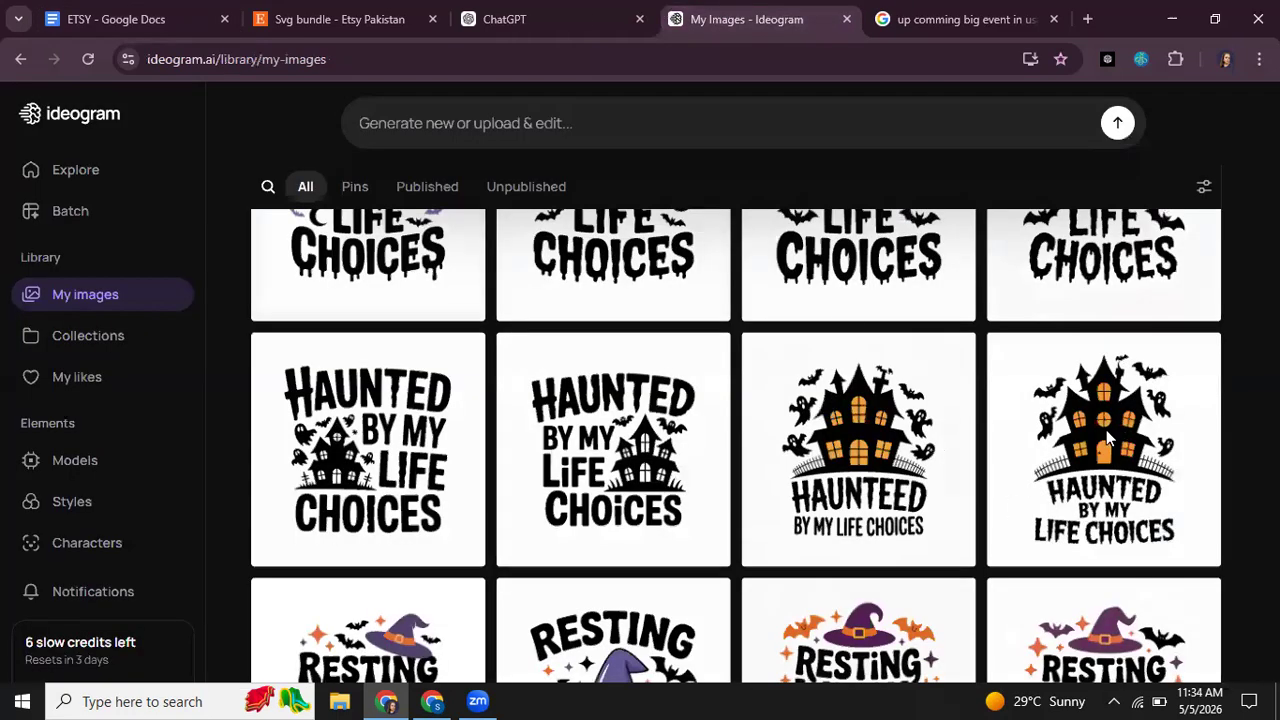
{"action": "key", "text": "ctrl+shift+Tab"}
{"action": "key", "text": "ctrl+shift+Tab"}
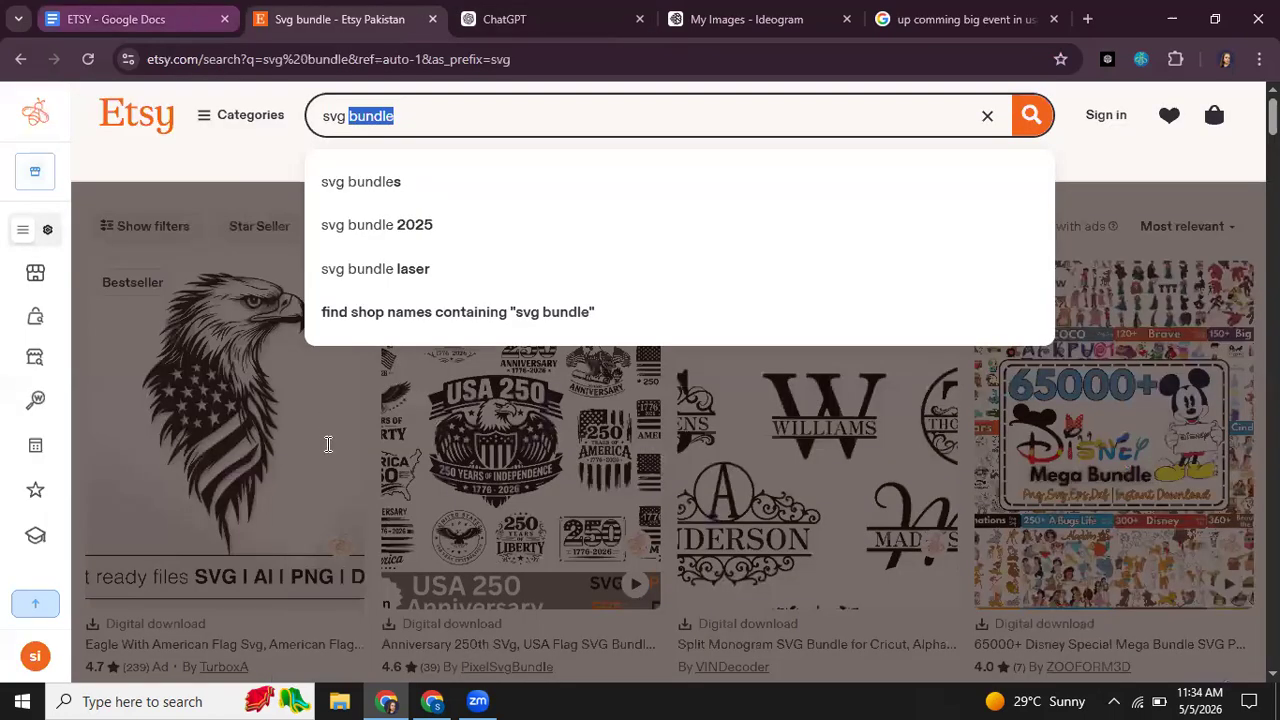
{"action": "key", "text": "ctrl+shift+Tab"}
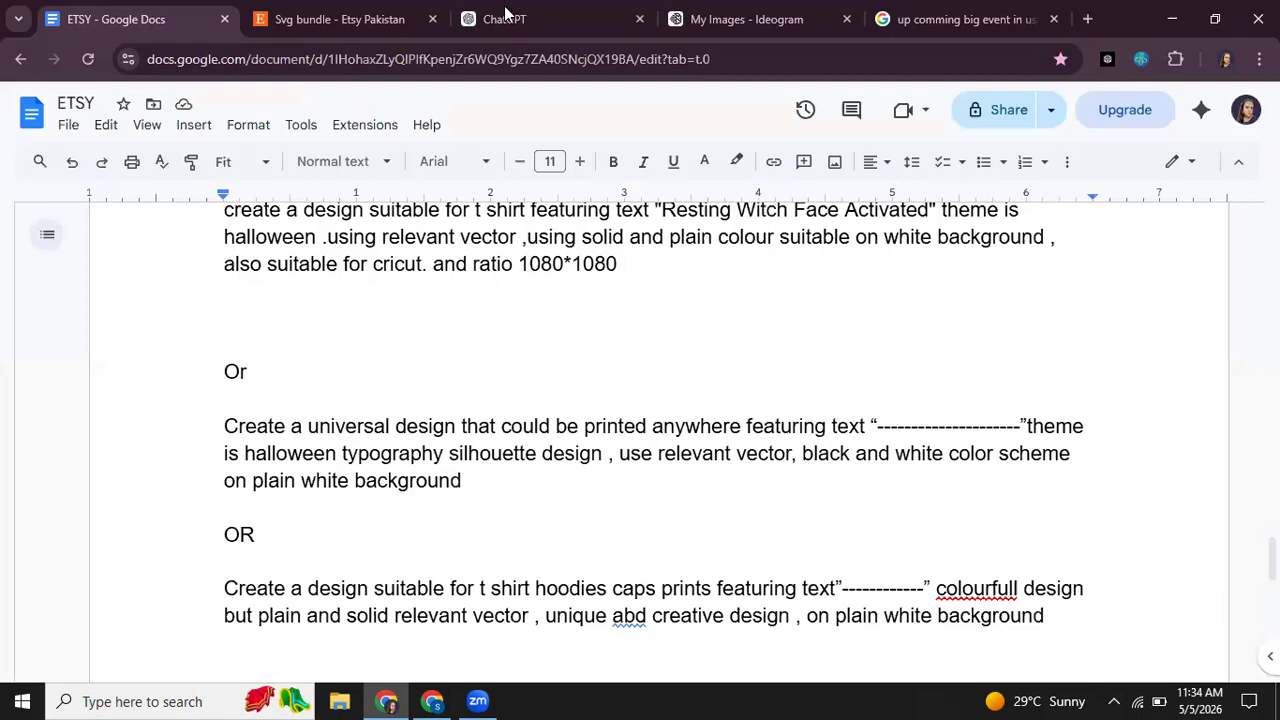
Step: Switch to ChatGPT with AIPRM, search the public prompts for "ideogram" and choose "Generate image prompts for Ideogram AI"
{"action": "left_click", "coordinate": [505, 14]}
{"action": "left_click", "coordinate": [1137, 372]}
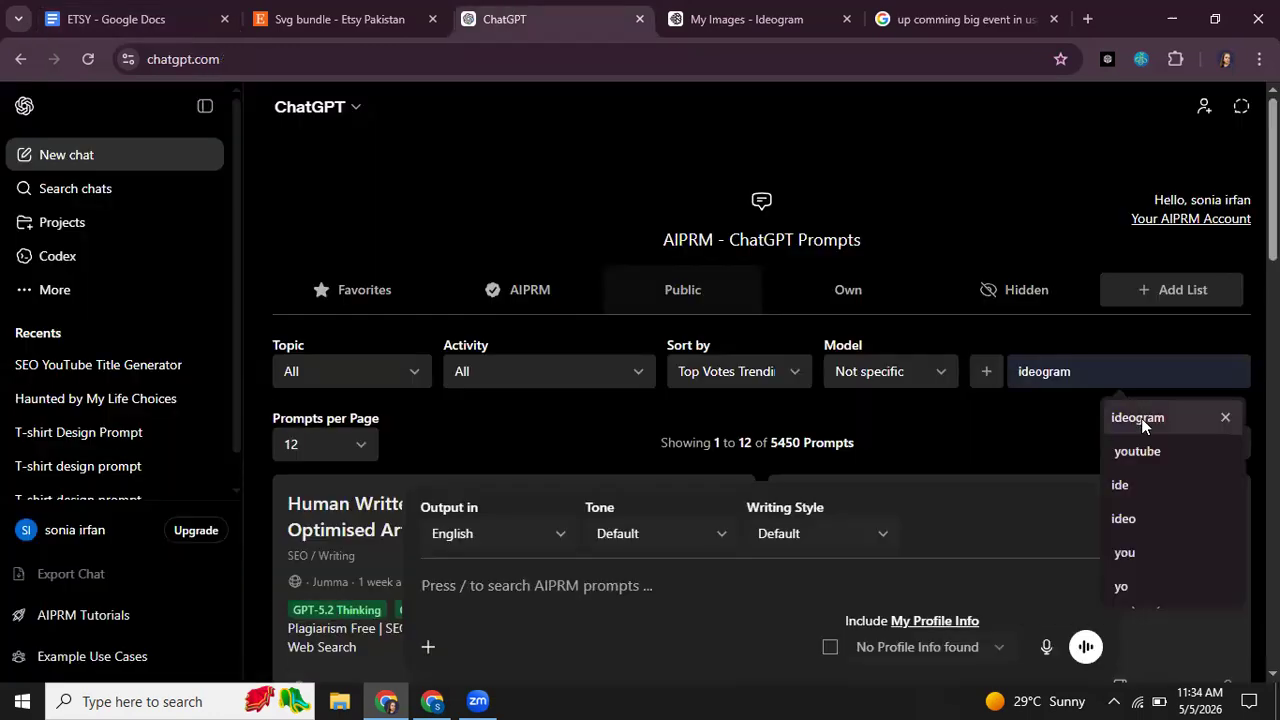
{"action": "left_click", "coordinate": [1140, 418]}
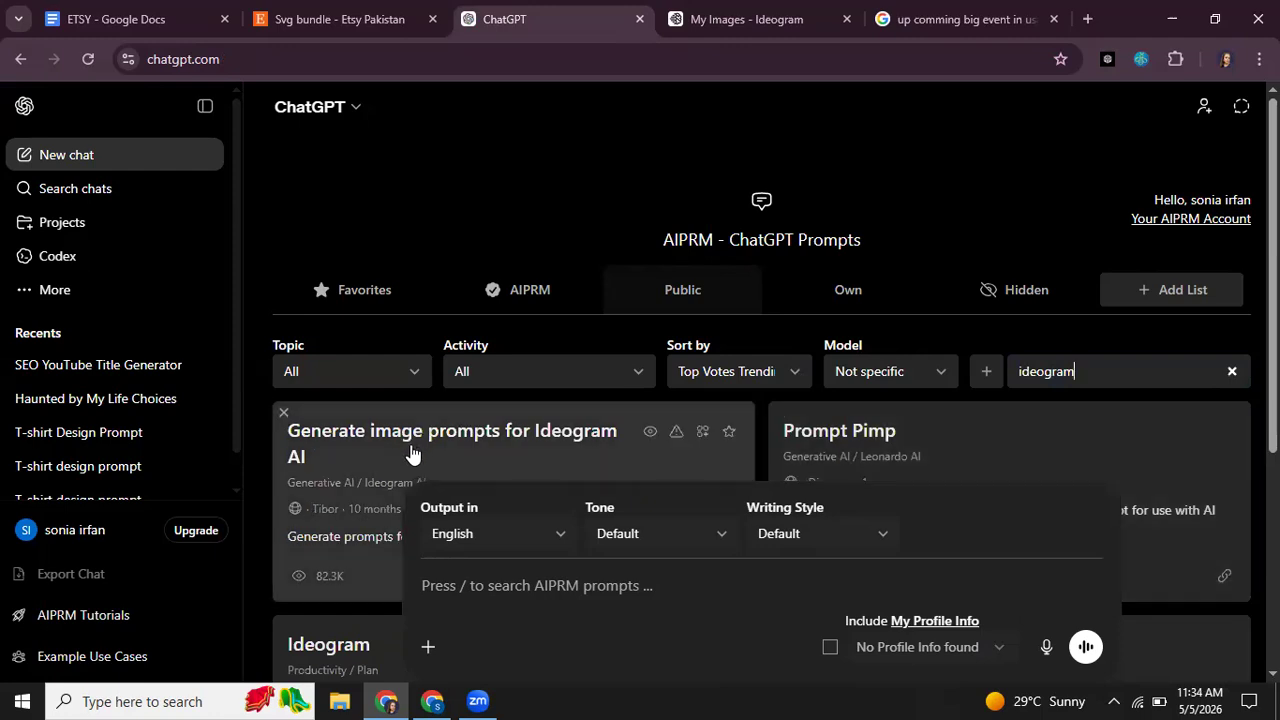
{"action": "left_click", "coordinate": [411, 453]}
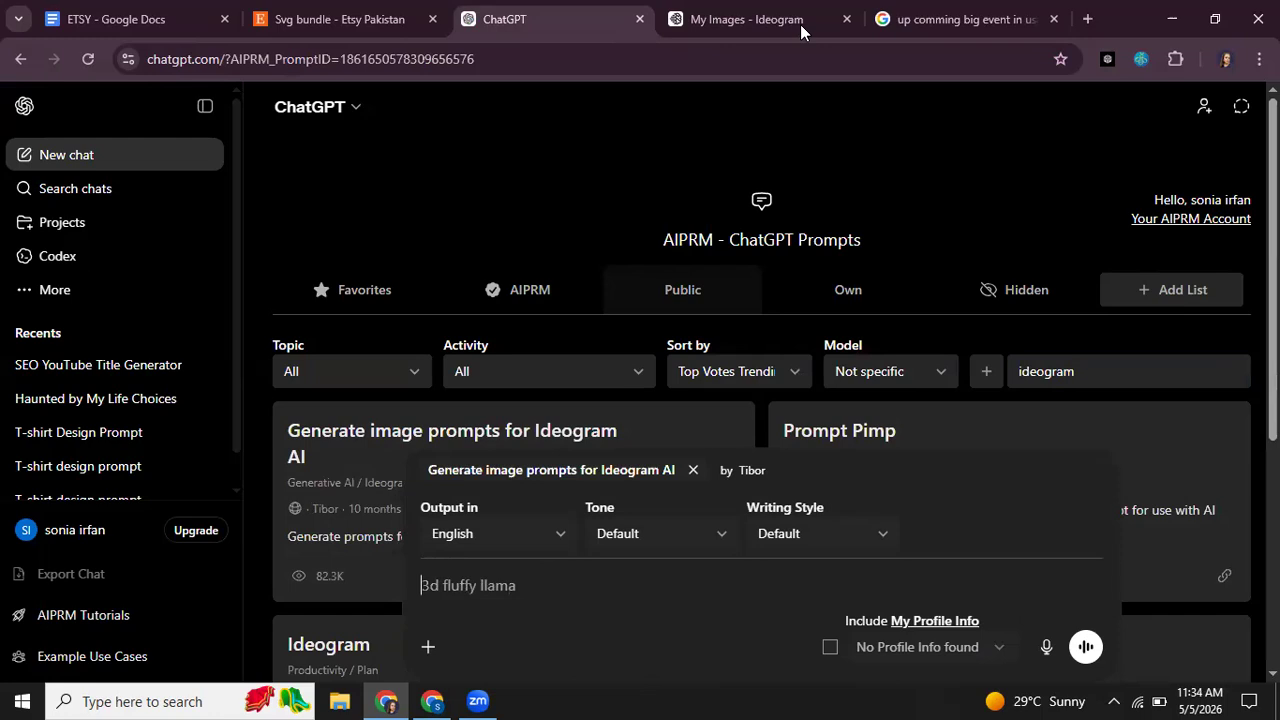
Step: Copy the universal halloween typography silhouette prompt from the ETSY document and paste it into the ChatGPT message
{"action": "left_click", "coordinate": [110, 12]}
{"action": "left_click_drag", "start_coordinate": [465, 481], "coordinate": [221, 430]}
{"action": "key", "text": "ctrl+c"}
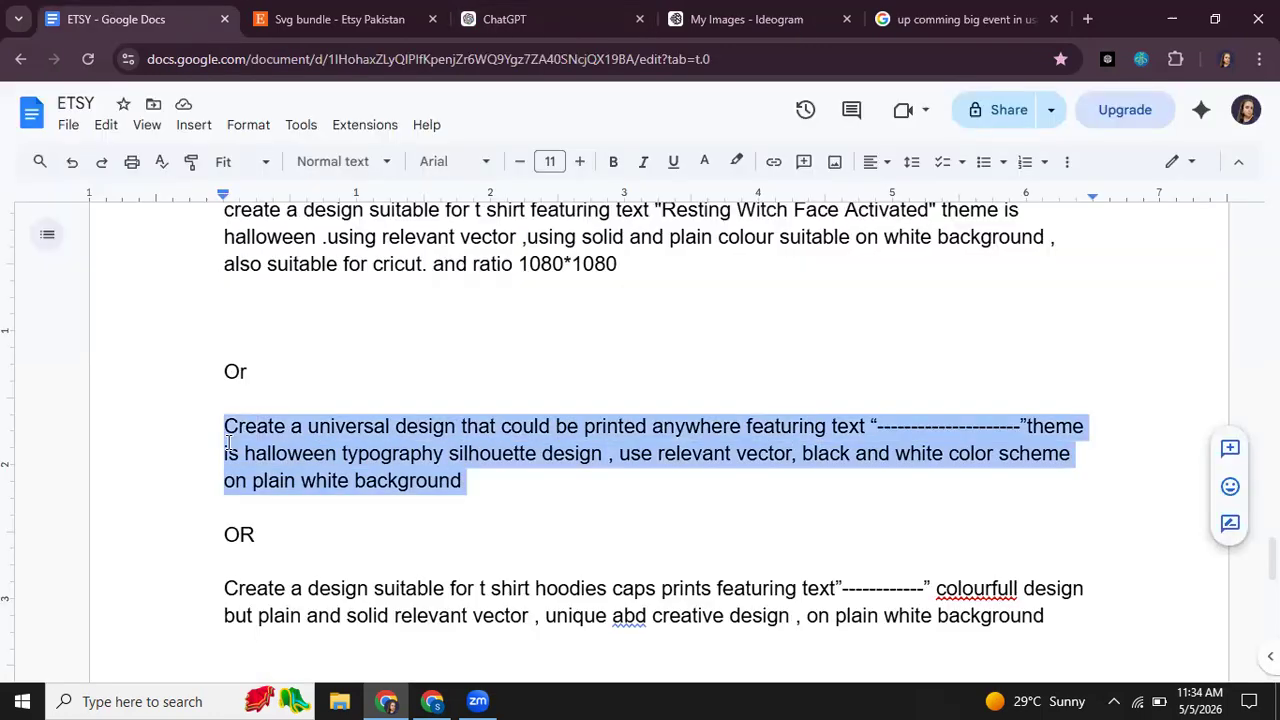
{"action": "left_click", "coordinate": [575, 12]}
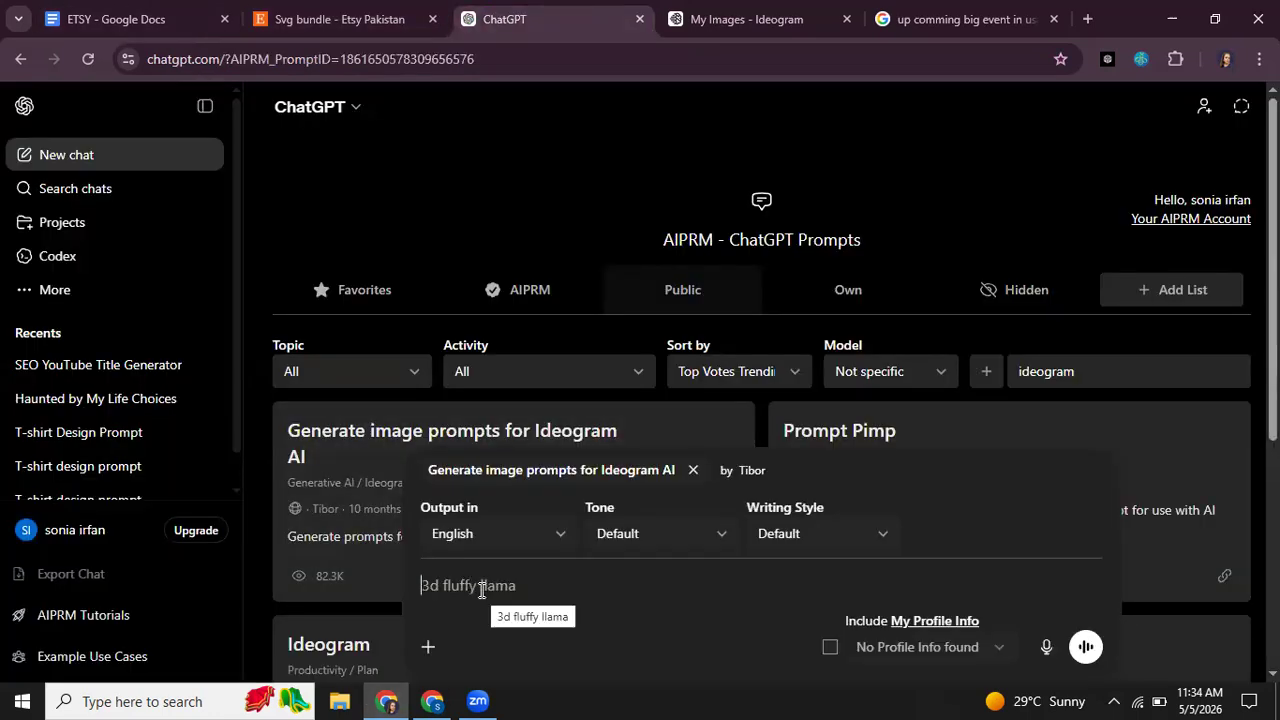
{"action": "key", "text": "ctrl+v"}
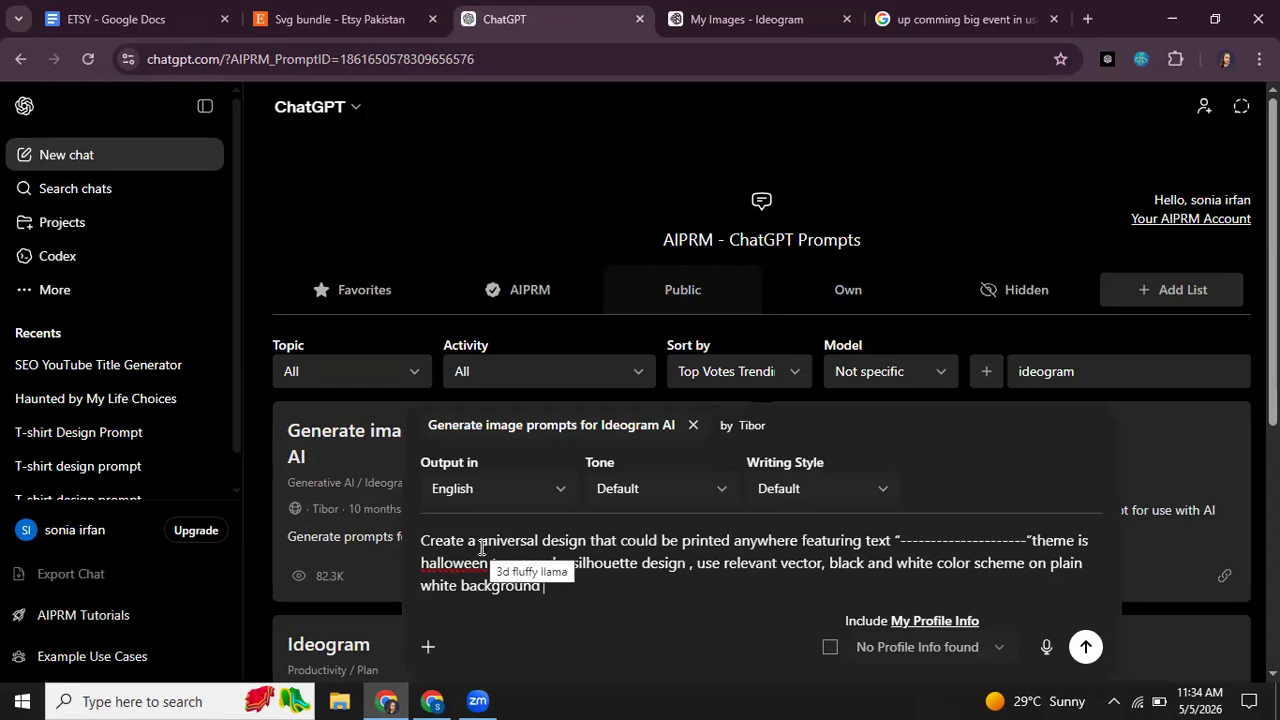
Step: Change the start of the message to "Create 5 promnpt for universal design"
{"action": "left_click", "coordinate": [481, 548]}
{"action": "key", "text": "BackSpace"}
{"action": "key", "text": "BackSpace"}
{"action": "type", "text": "5"}
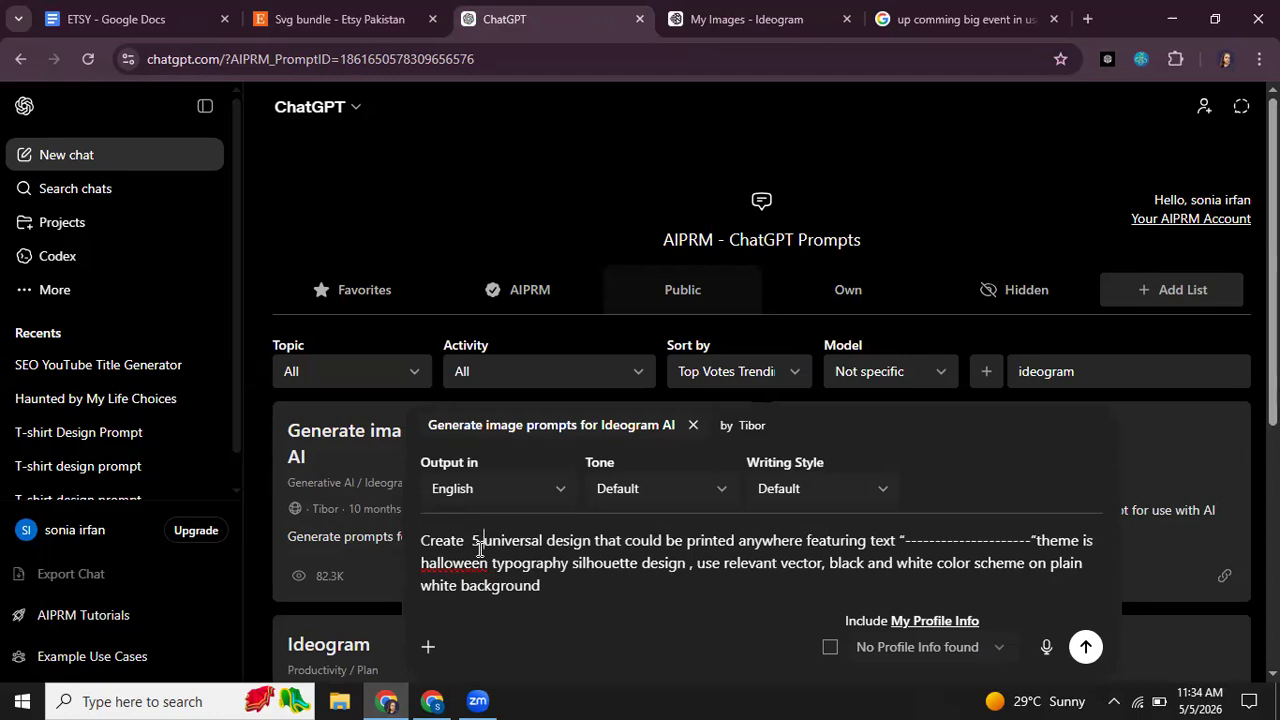
{"action": "left_click", "coordinate": [547, 543]}
{"action": "left_click", "coordinate": [483, 543]}
{"action": "type", "text": "prom"}
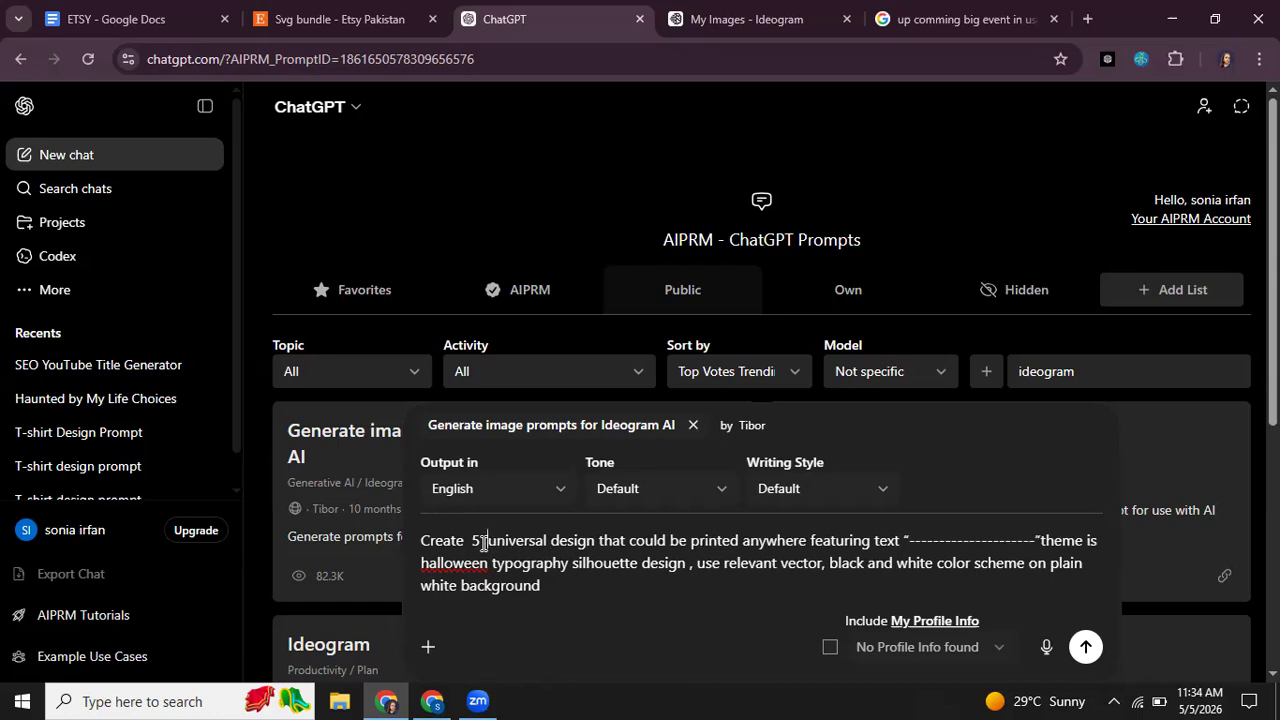
{"action": "type", "text": "npt for"}
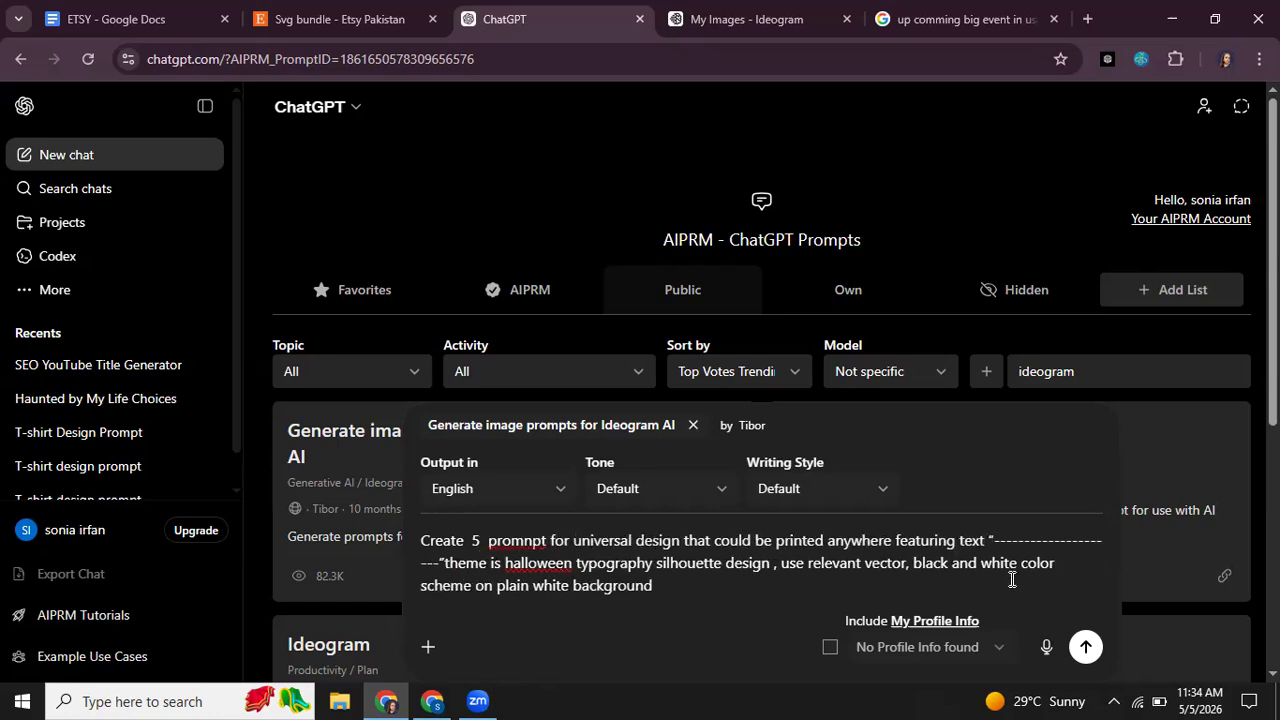
Step: Replace the dashes between the quotation marks with "90 Minutes Of Emotional Damage" from the other ChatGPT chat
{"action": "left_click_drag", "start_coordinate": [995, 541], "coordinate": [1097, 535]}
{"action": "key", "text": "BackSpace"}
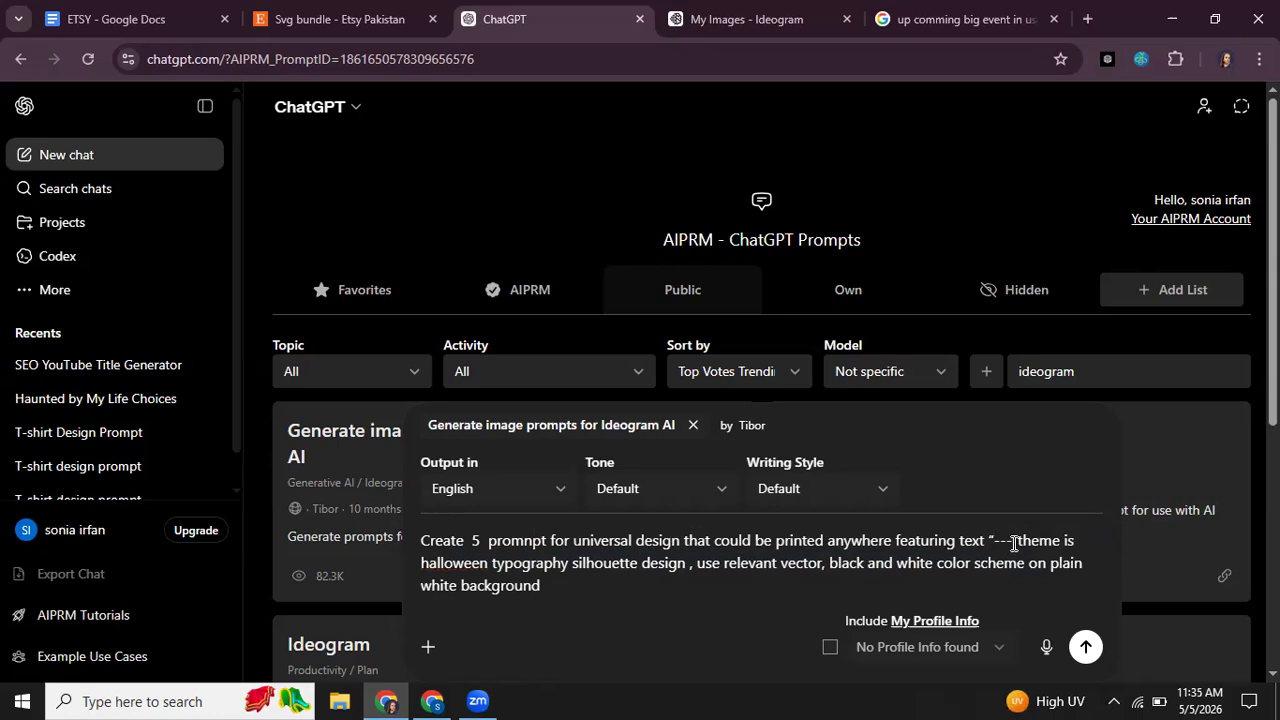
{"action": "double_click", "coordinate": [998, 541]}
{"action": "left_click", "coordinate": [1011, 539]}
{"action": "left_click_drag", "start_coordinate": [1013, 539], "coordinate": [996, 543]}
{"action": "key", "text": "BackSpace"}
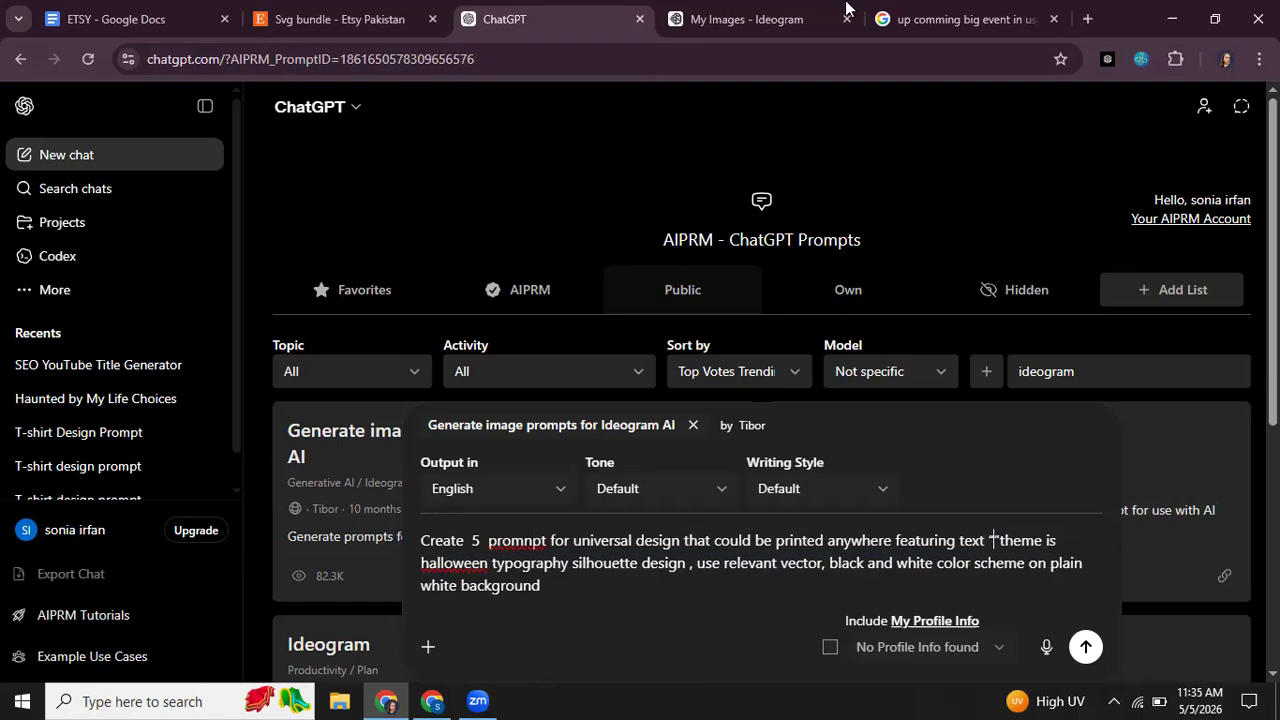
{"action": "left_click", "coordinate": [437, 692]}
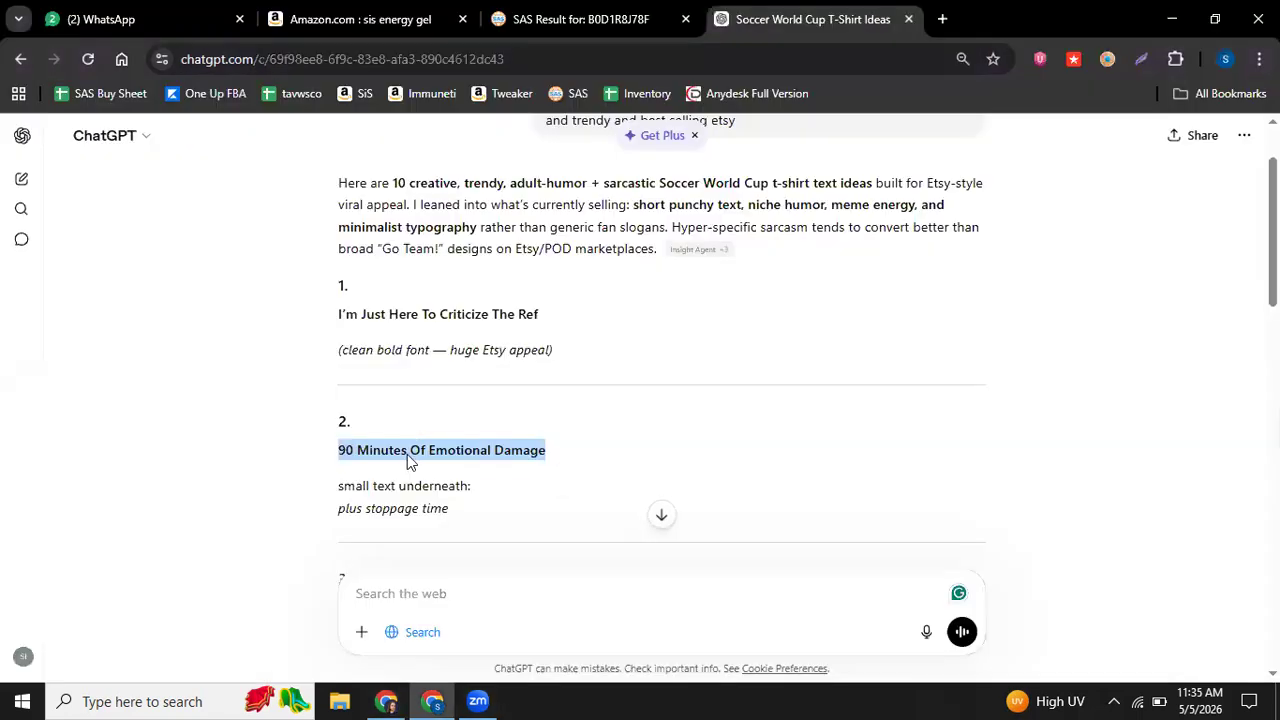
{"action": "left_click", "coordinate": [380, 696]}
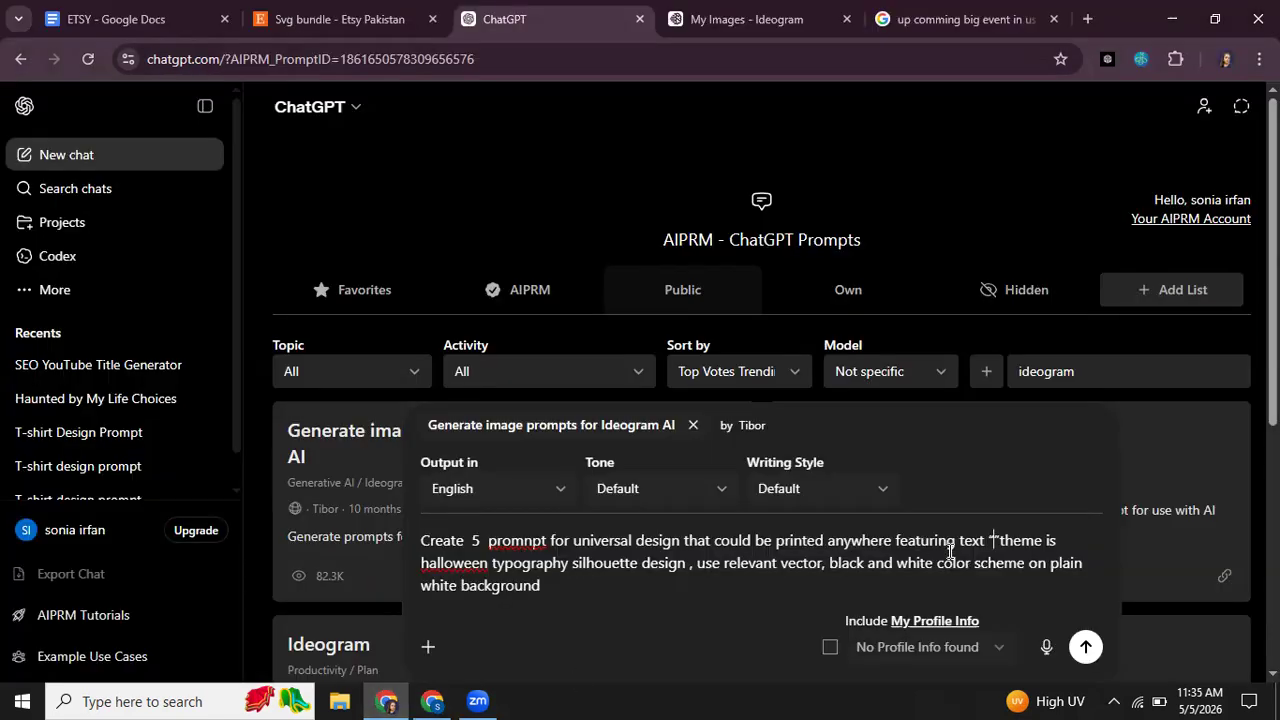
{"action": "type", "text": "90 Minutes Of Emotional Damage"}
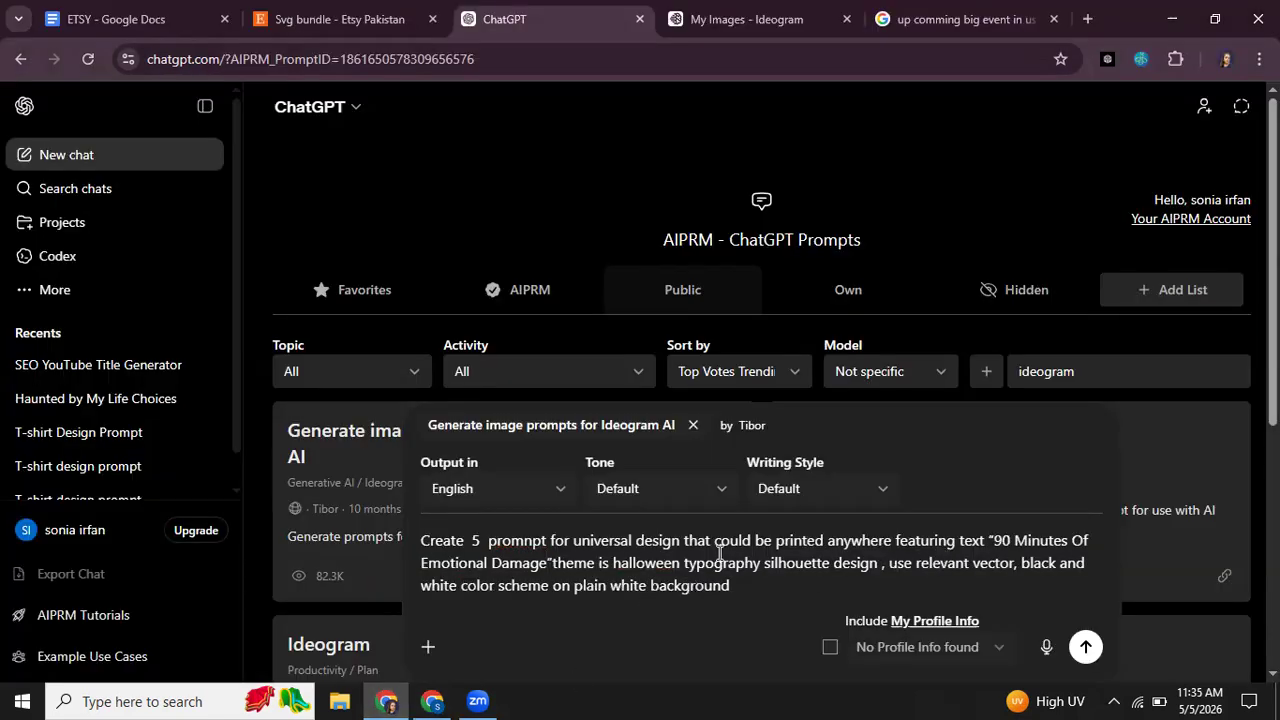
Step: Replace "halloween" in the message with "Soccer World Cup ," copied from the other chat and submit it
{"action": "left_click_drag", "start_coordinate": [682, 562], "coordinate": [612, 561]}
{"action": "key", "text": "BackSpace"}
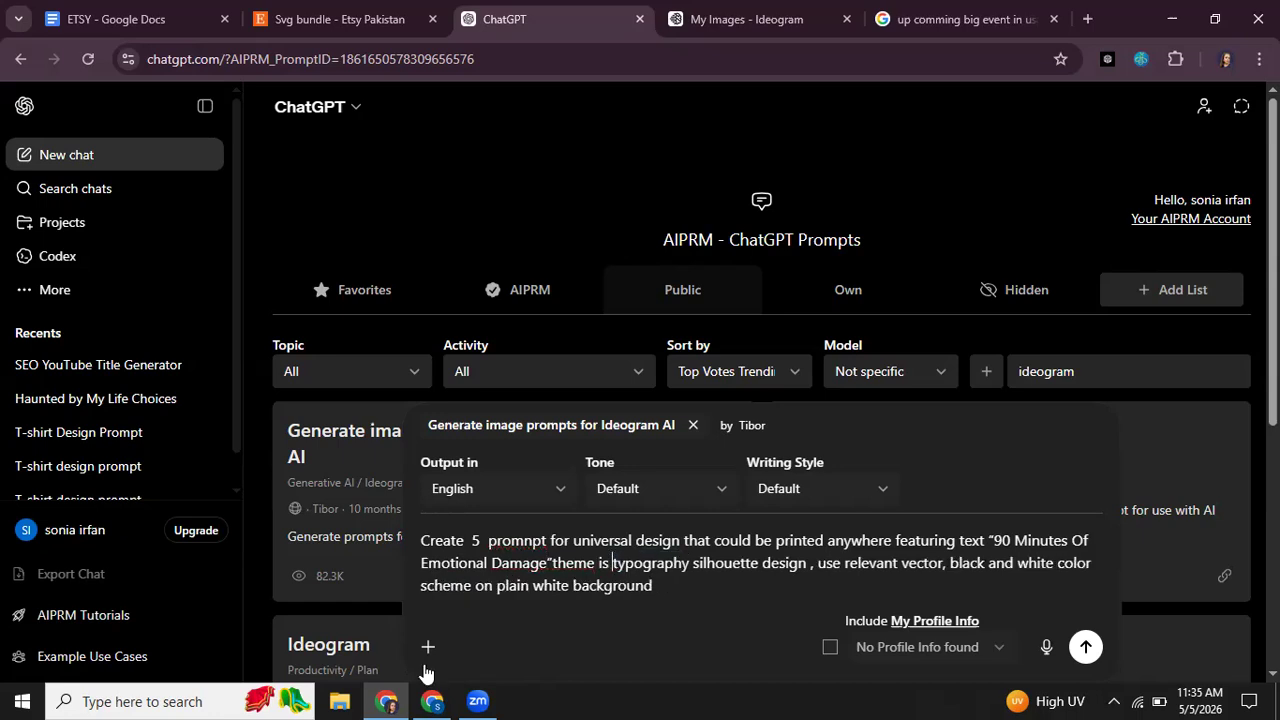
{"action": "left_click", "coordinate": [435, 700]}
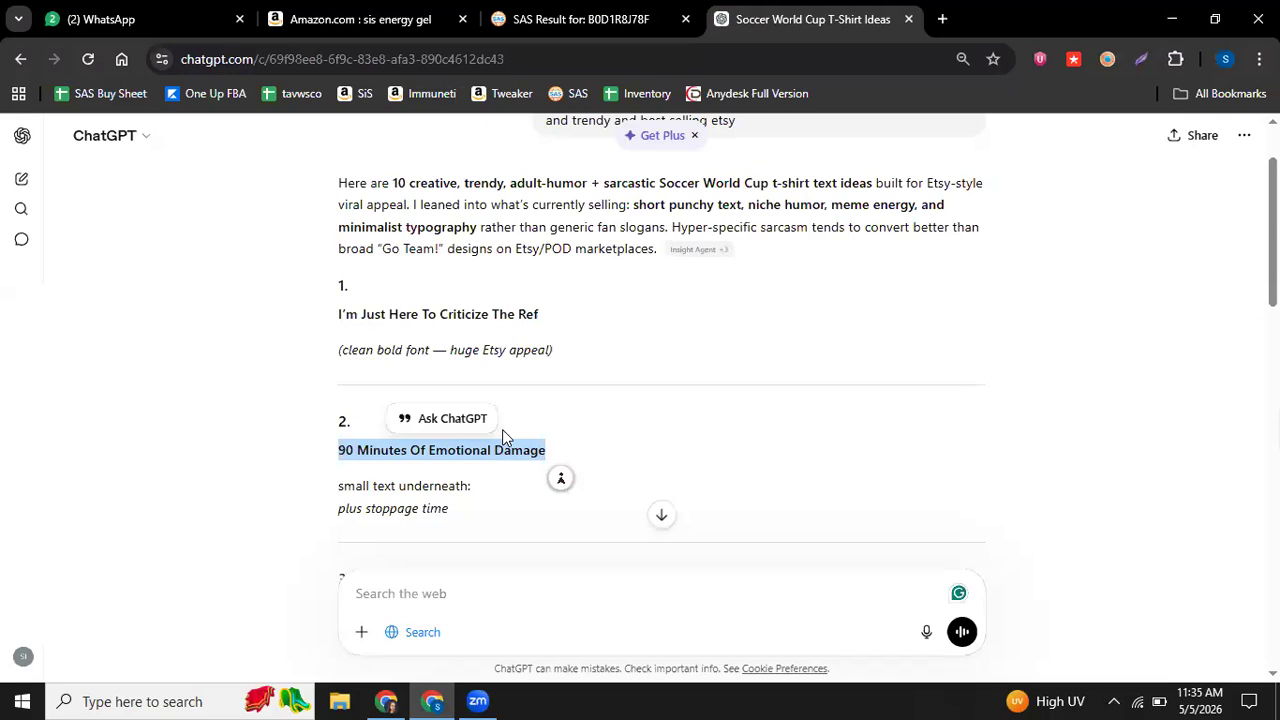
{"action": "scroll", "coordinate": [502, 429], "scroll_direction": "up", "scroll_amount": 1}
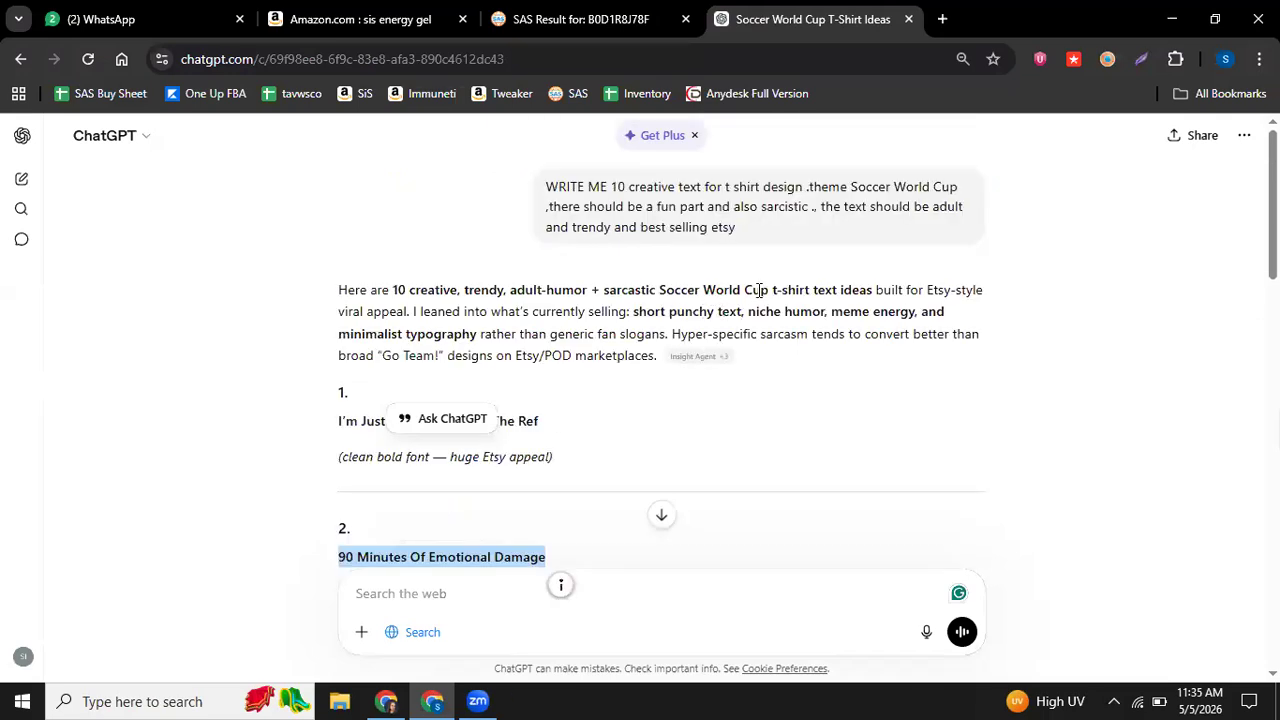
{"action": "left_click_drag", "start_coordinate": [768, 291], "coordinate": [662, 288]}
{"action": "key", "text": "ctrl+c"}
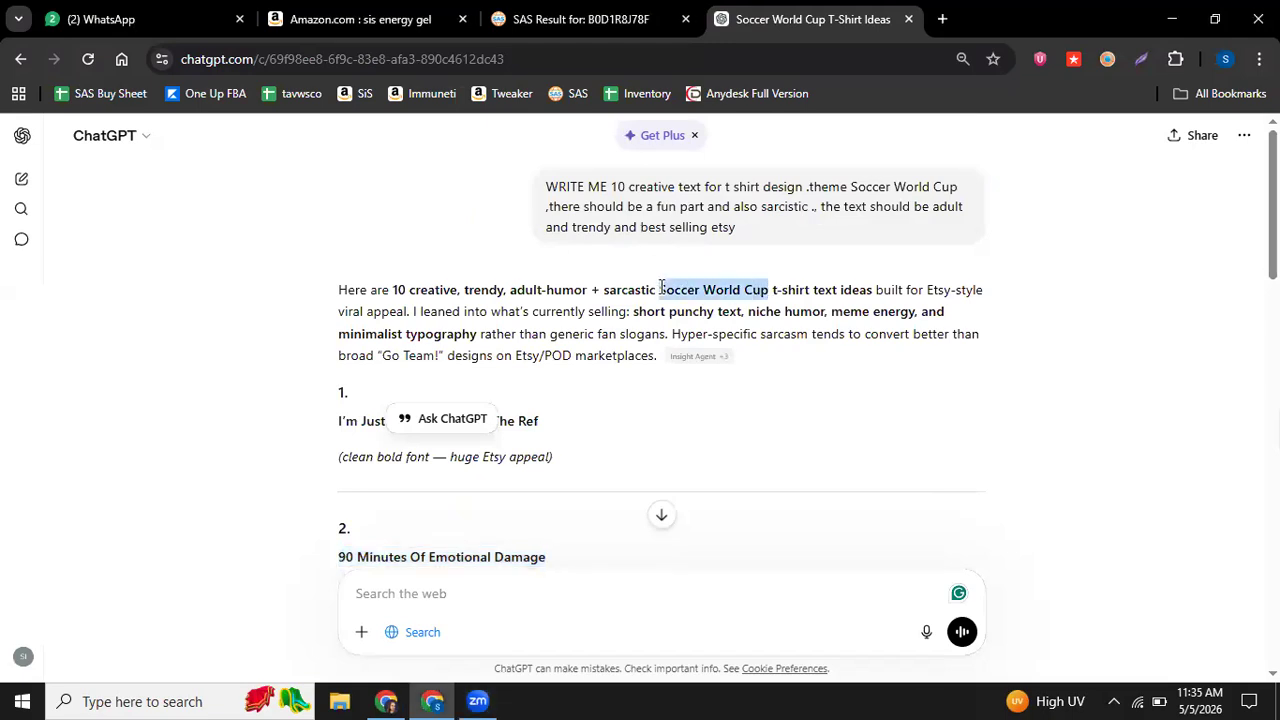
{"action": "left_click", "coordinate": [386, 700]}
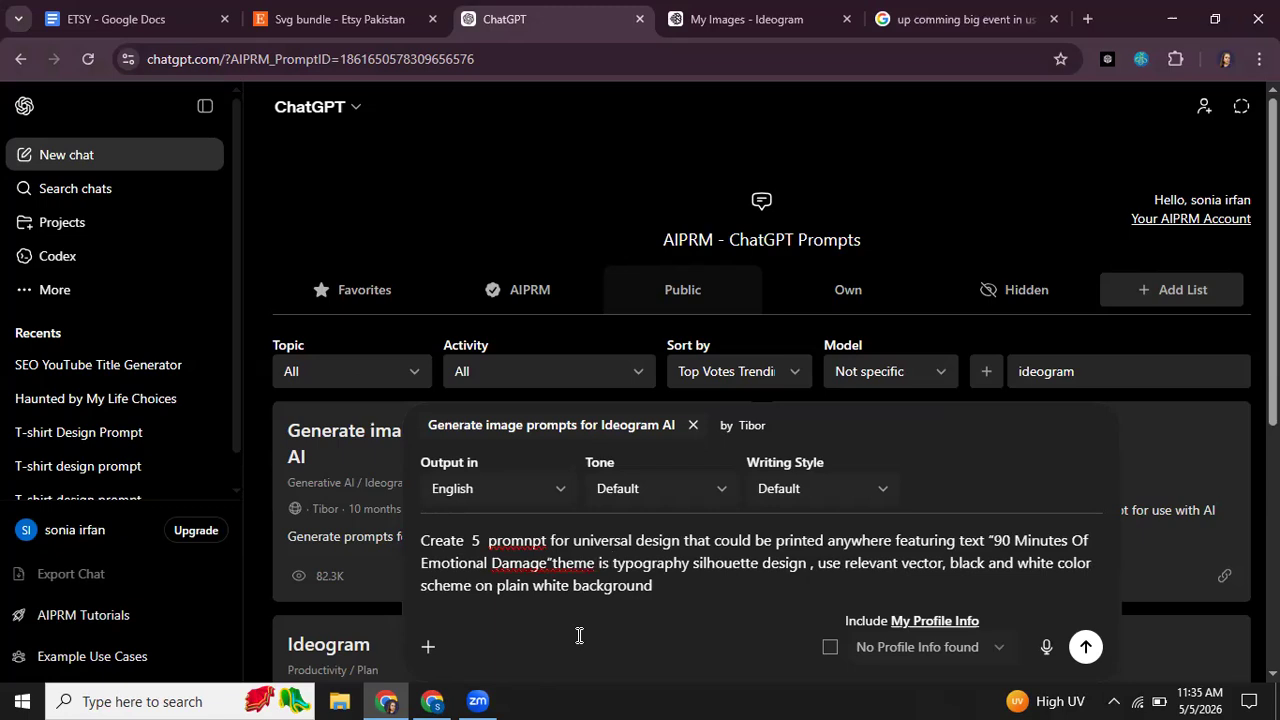
{"action": "key", "text": "ctrl+v"}
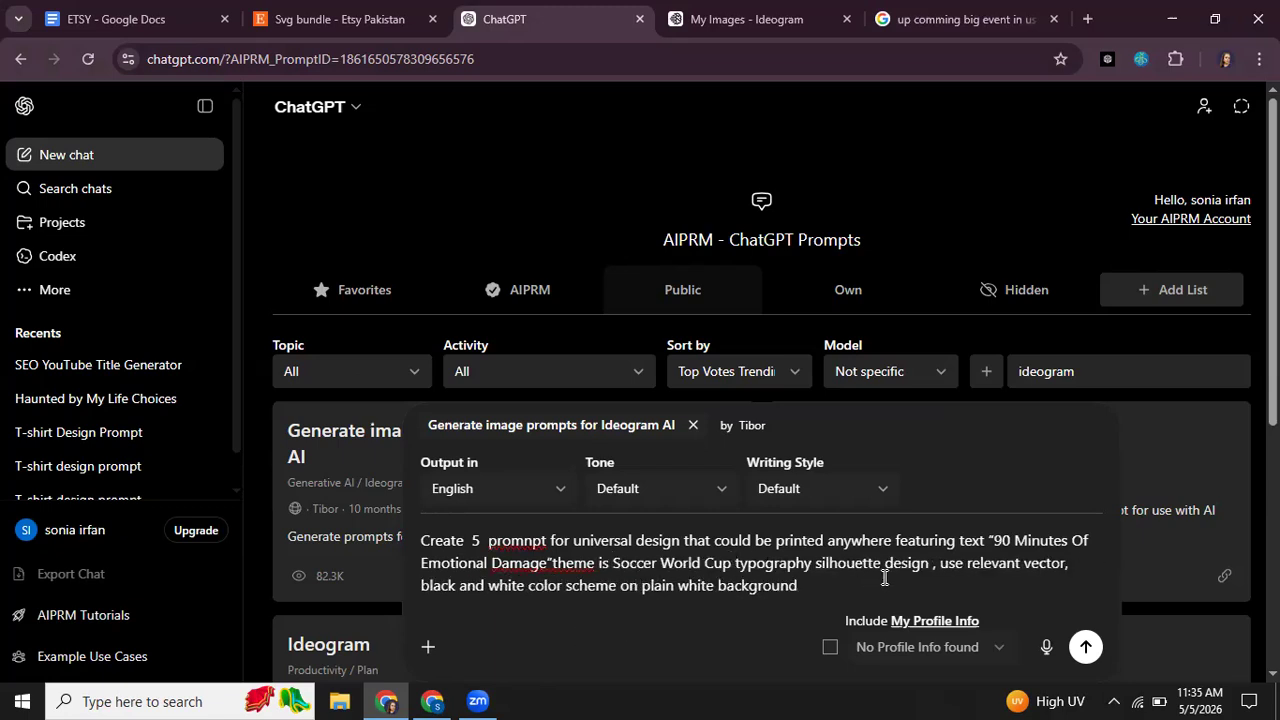
{"action": "type", "text": ","}
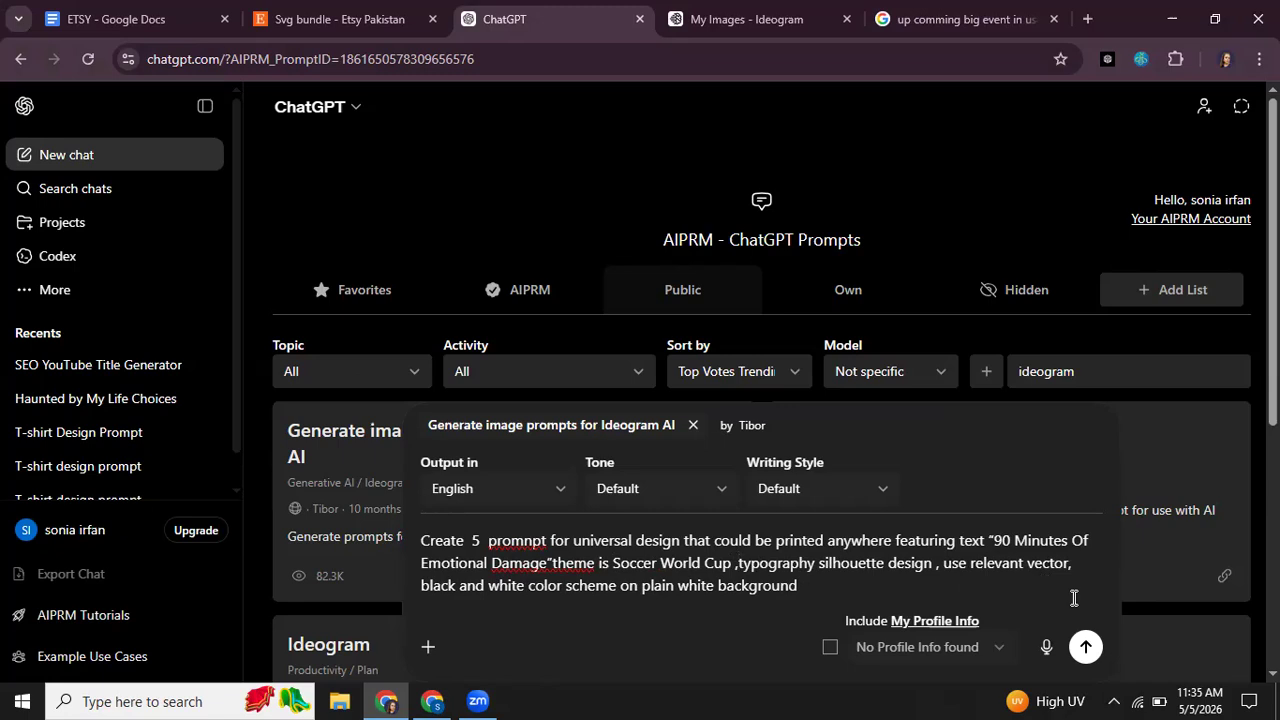
{"action": "left_click", "coordinate": [1088, 654]}
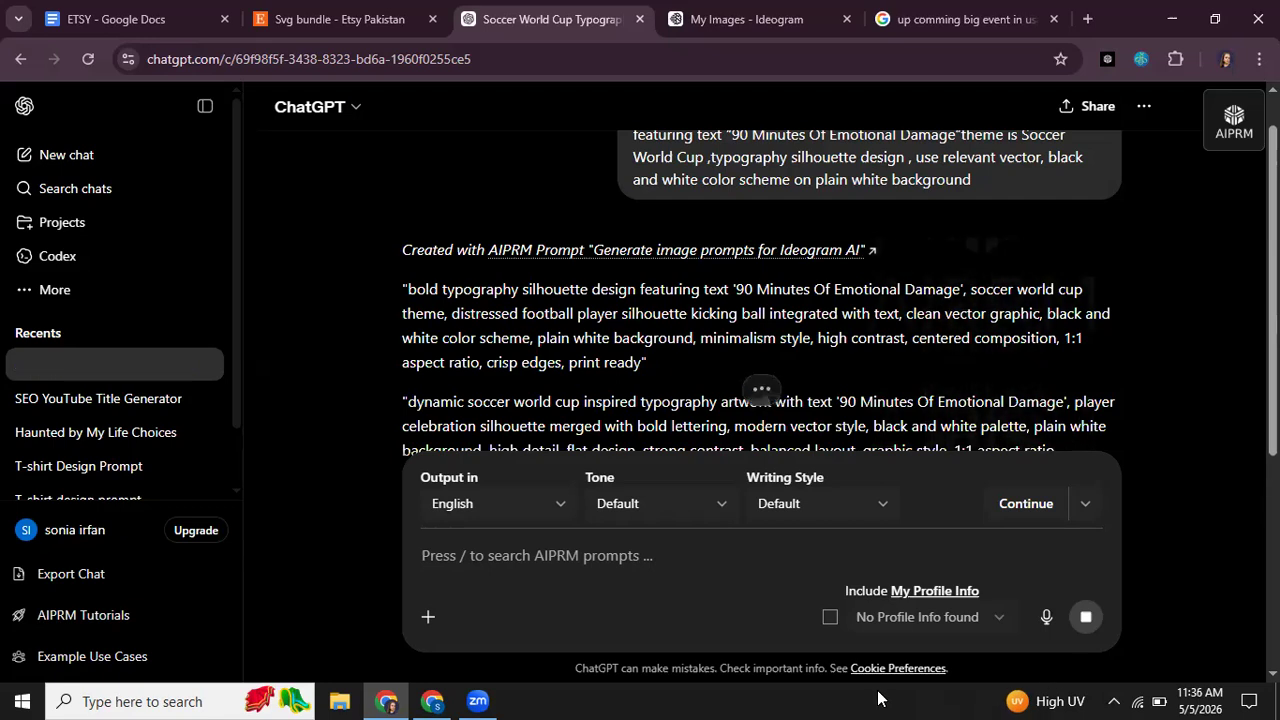
Step: Copy the first prompt, starting "bold typography silhouette design", from ChatGPT into Ideogram and generate its images
{"action": "left_click_drag", "start_coordinate": [645, 366], "coordinate": [408, 287]}
{"action": "key", "text": "ctrl+c"}
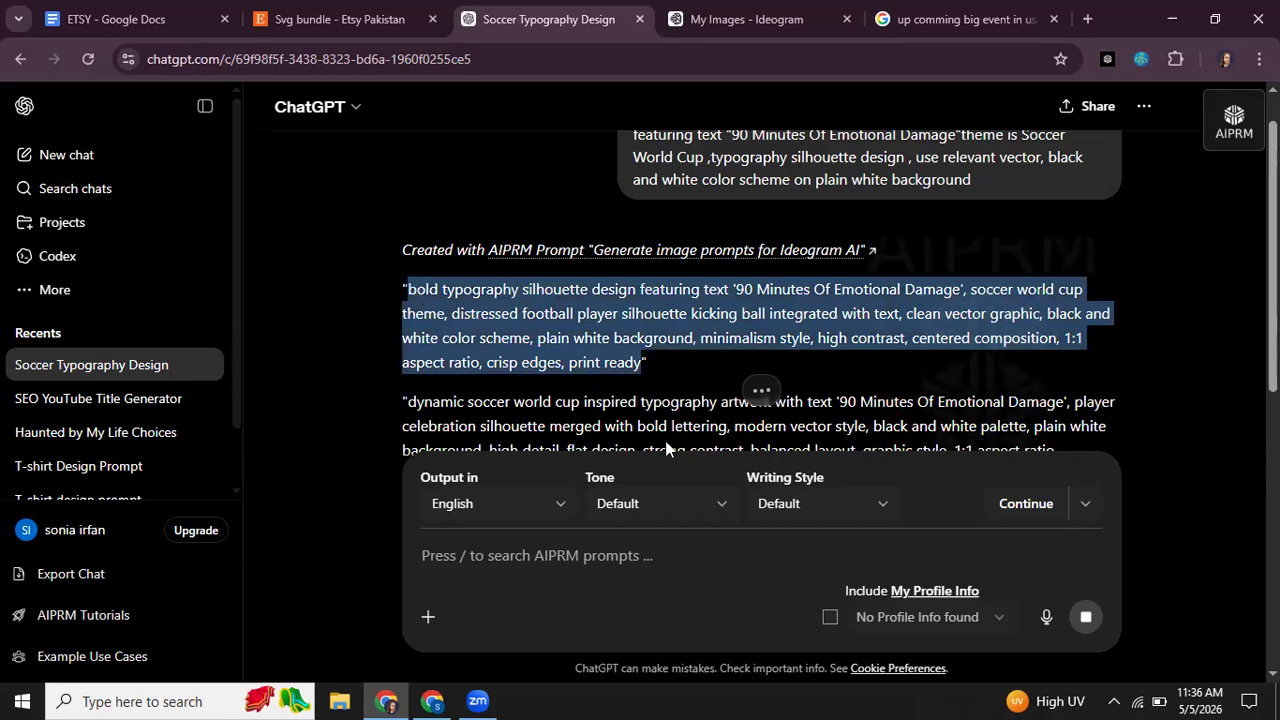
{"action": "key", "text": "ctrl+Tab"}
{"action": "left_click", "coordinate": [113, 185]}
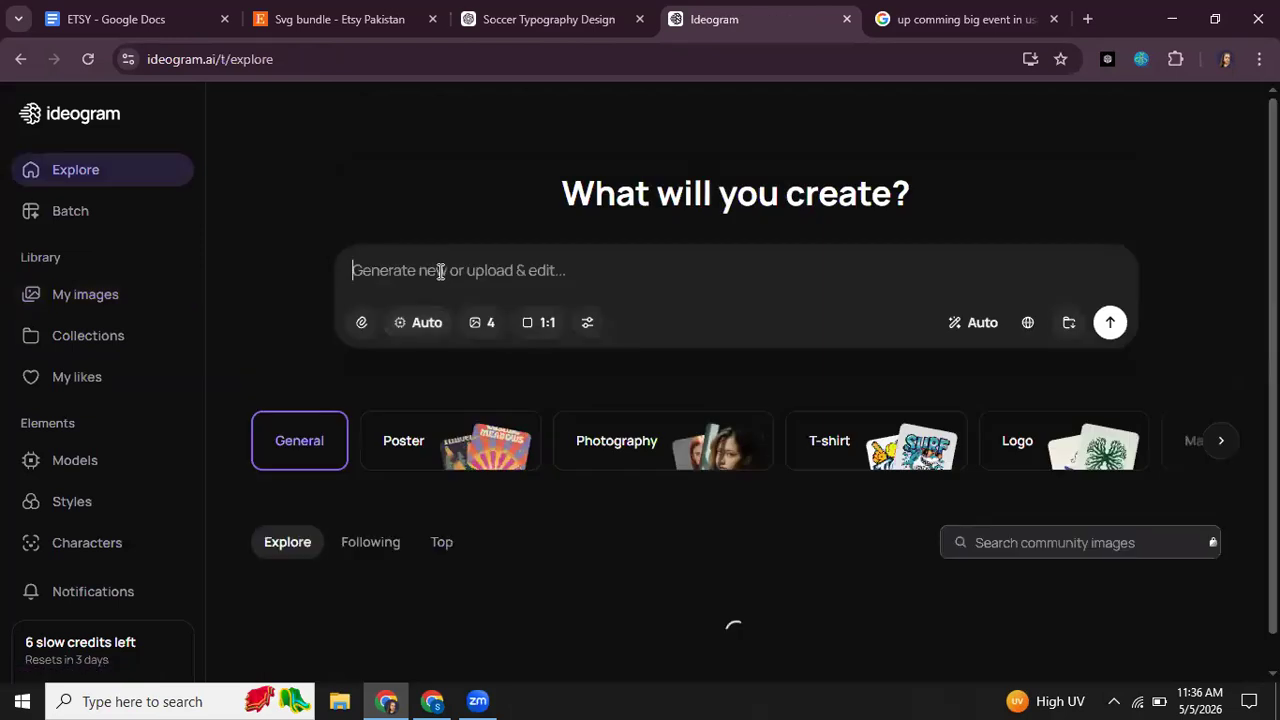
{"action": "key", "text": "ctrl+v"}
{"action": "scroll", "coordinate": [440, 272], "scroll_direction": "down", "scroll_amount": 3}
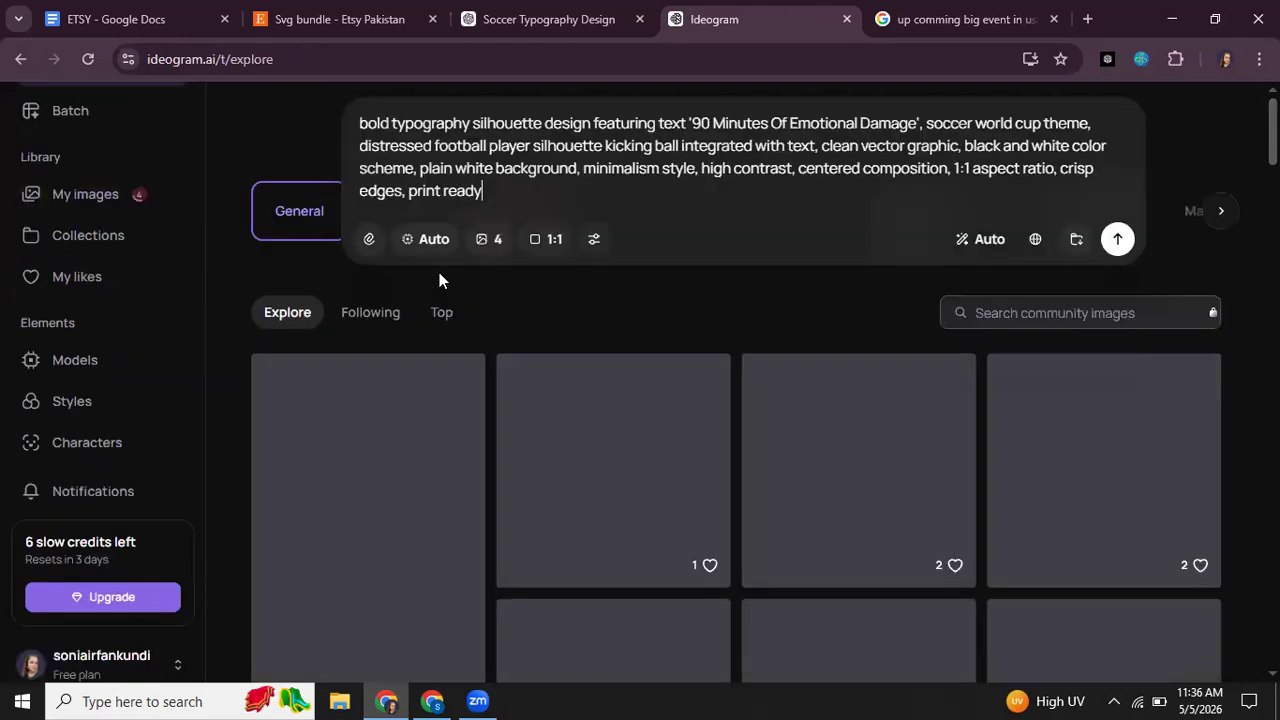
{"action": "key", "text": "Return"}
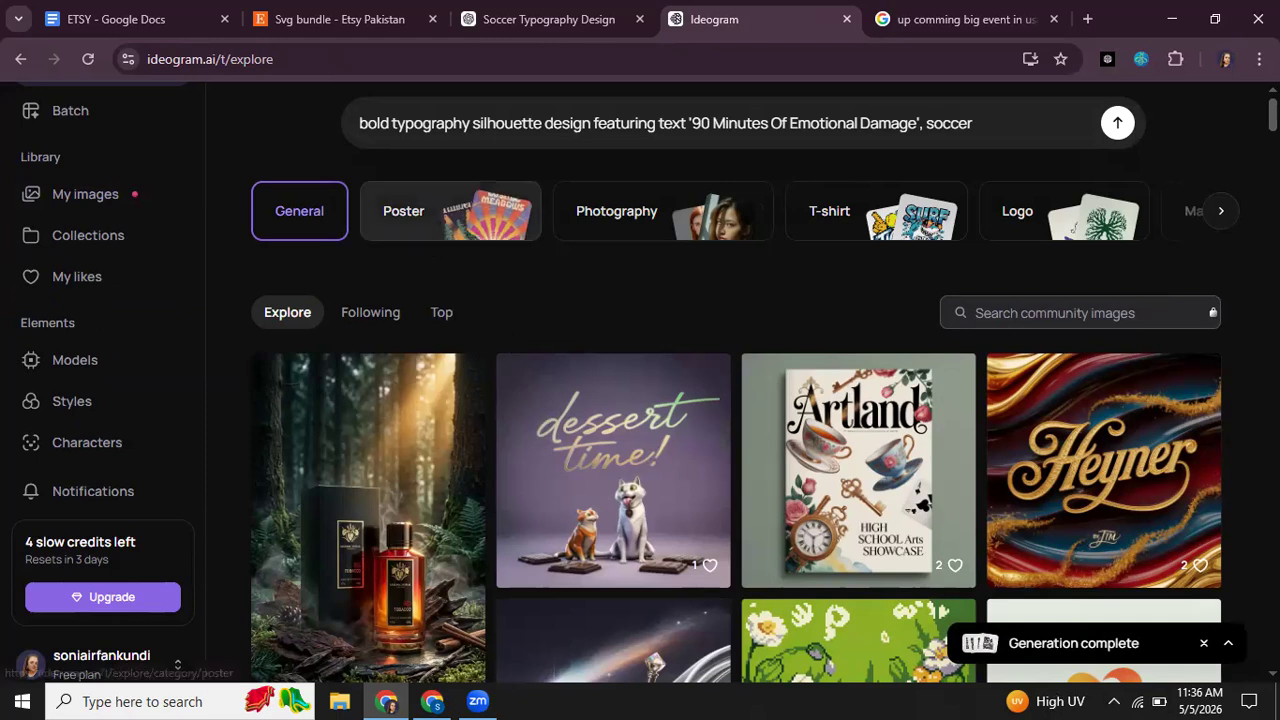
Step: Expand the completed generation and open its first image with the kicking player to examine the design
{"action": "left_click", "coordinate": [1230, 645]}
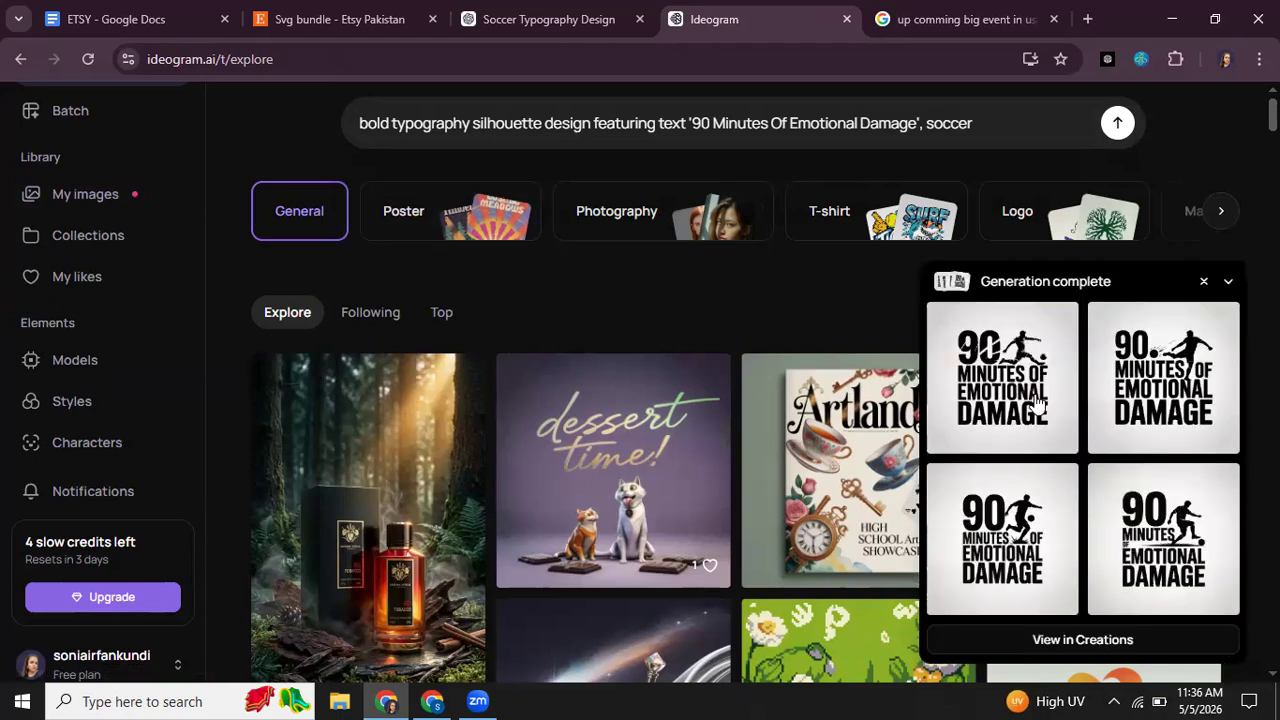
{"action": "scroll", "coordinate": [1100, 342], "scroll_direction": "down", "scroll_amount": 2}
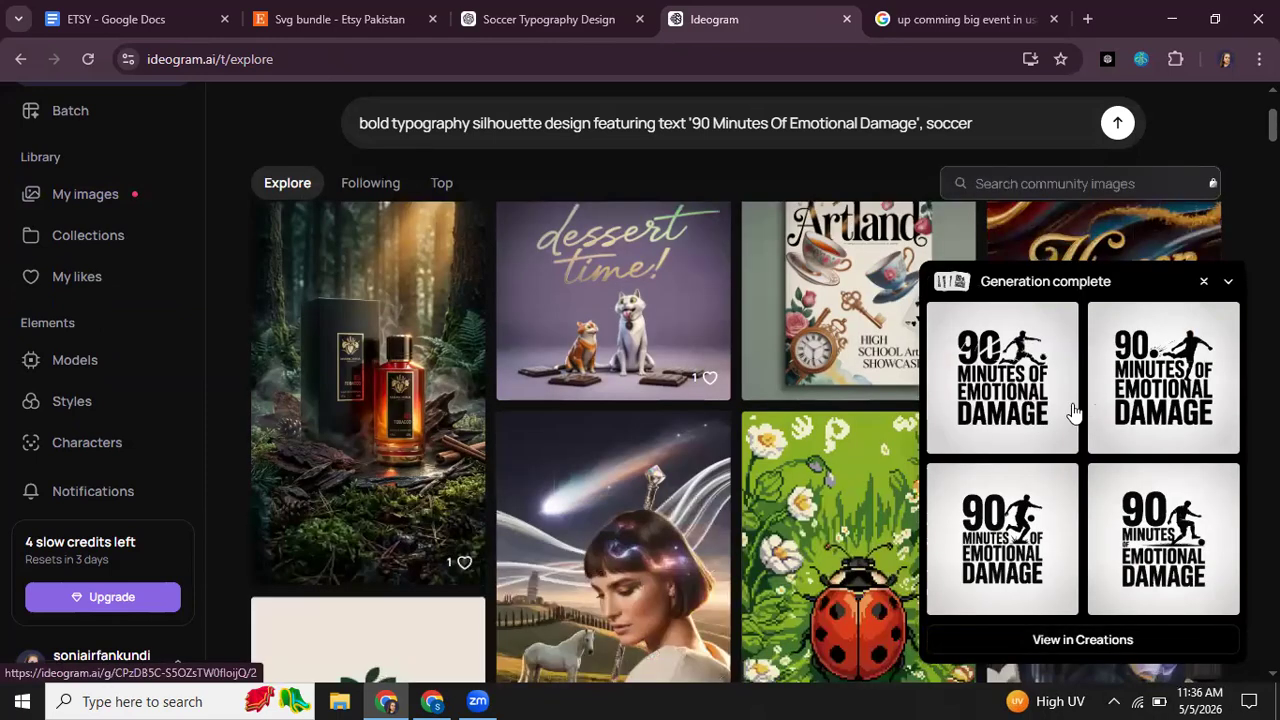
{"action": "left_click", "coordinate": [1024, 408]}
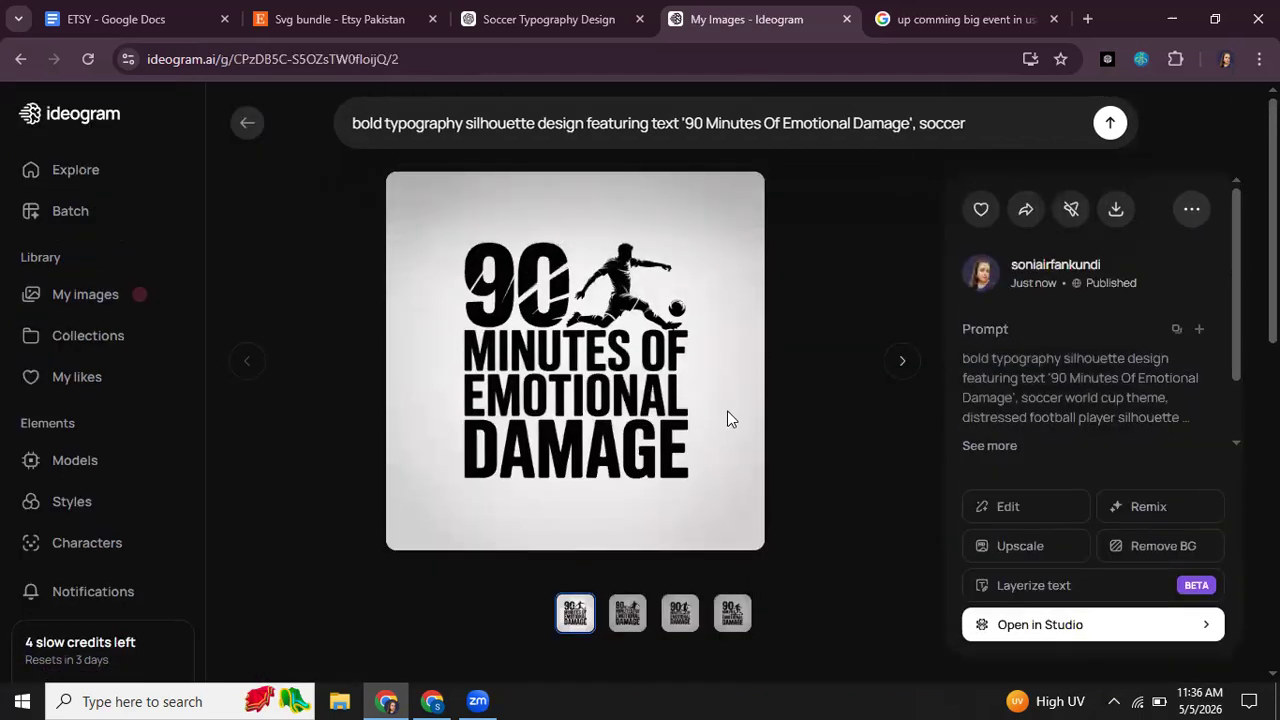
Step: Copy the second ChatGPT prompt, starting "dynamic soccer world cup inspired typography artwork", without its quotation marks
{"action": "left_click", "coordinate": [547, 19]}
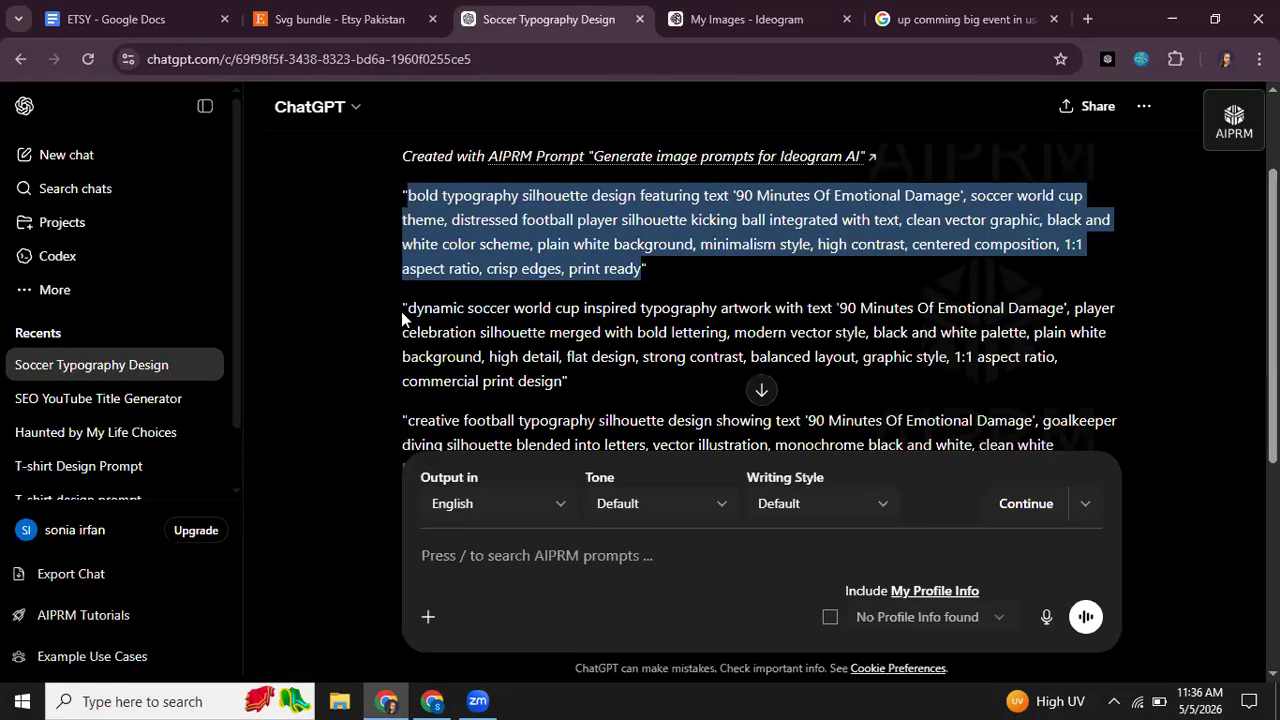
{"action": "triple_click", "coordinate": [410, 314]}
{"action": "left_click_drag", "start_coordinate": [414, 312], "coordinate": [566, 381]}
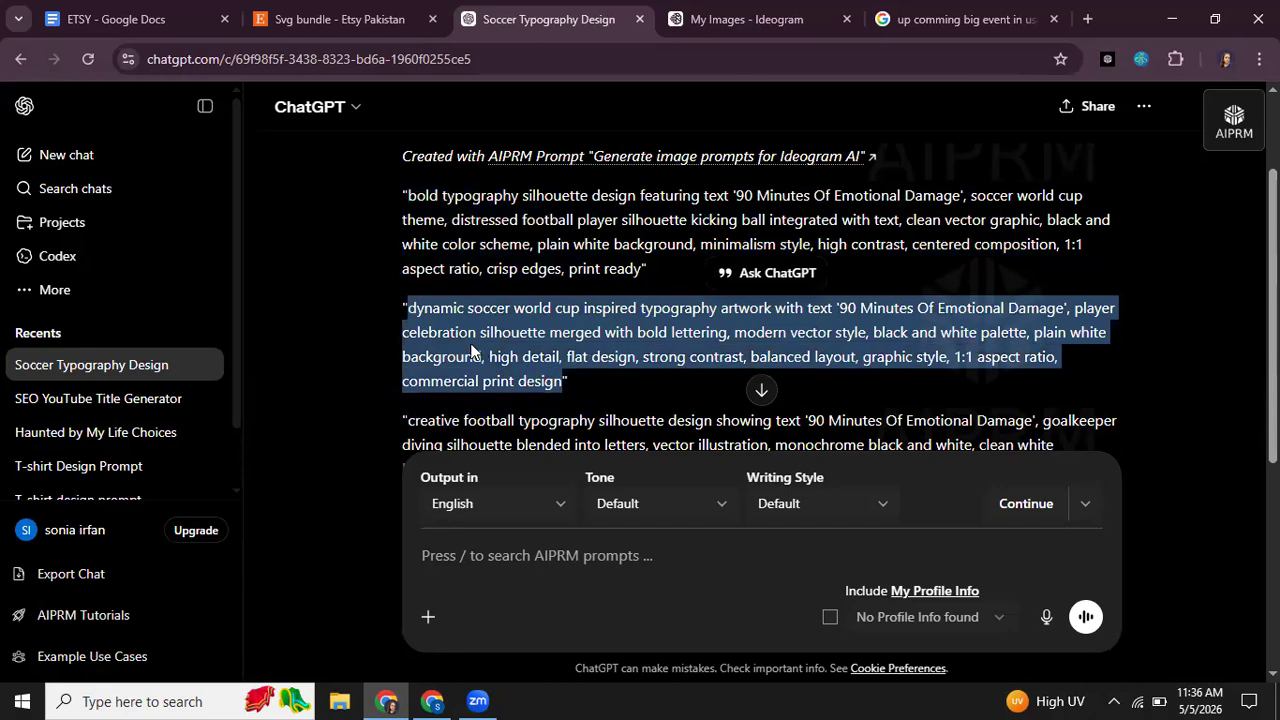
{"action": "right_click", "coordinate": [471, 350]}
{"action": "left_click", "coordinate": [536, 370]}
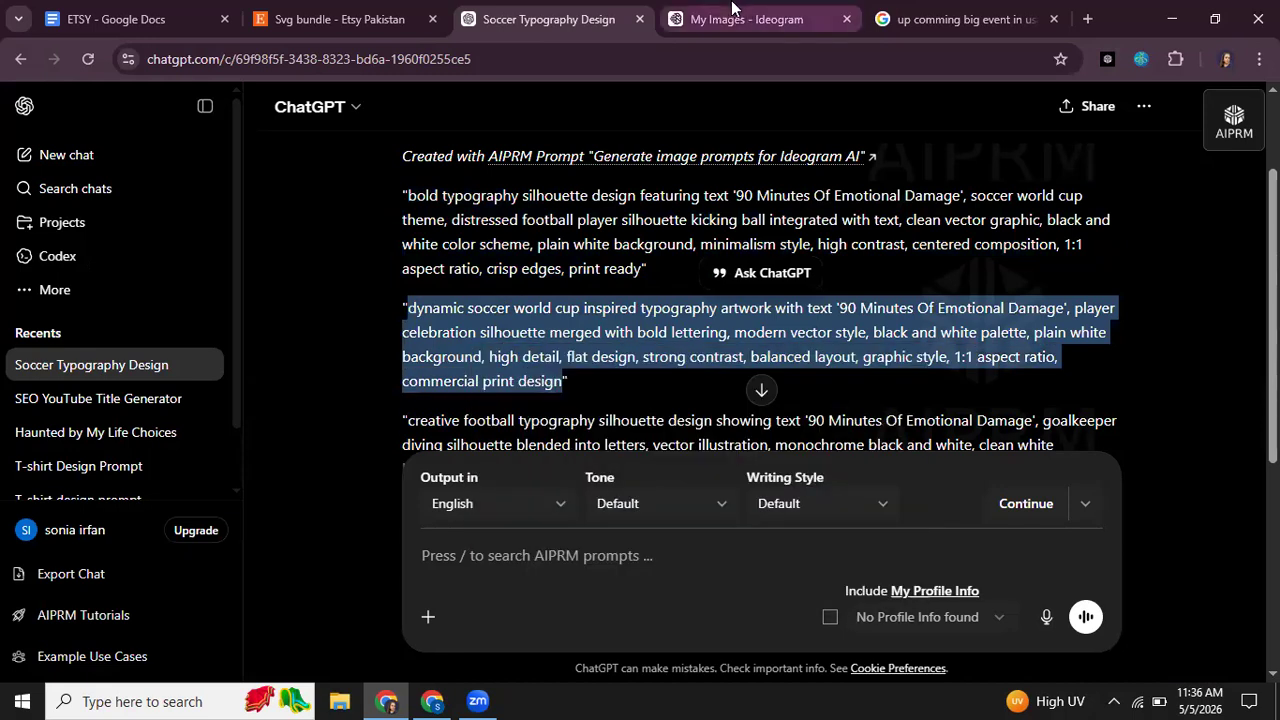
Step: Replace the Ideogram prompt on the Explore page with the copied "dynamic soccer world cup" prompt and generate the images
{"action": "left_click", "coordinate": [735, 14]}
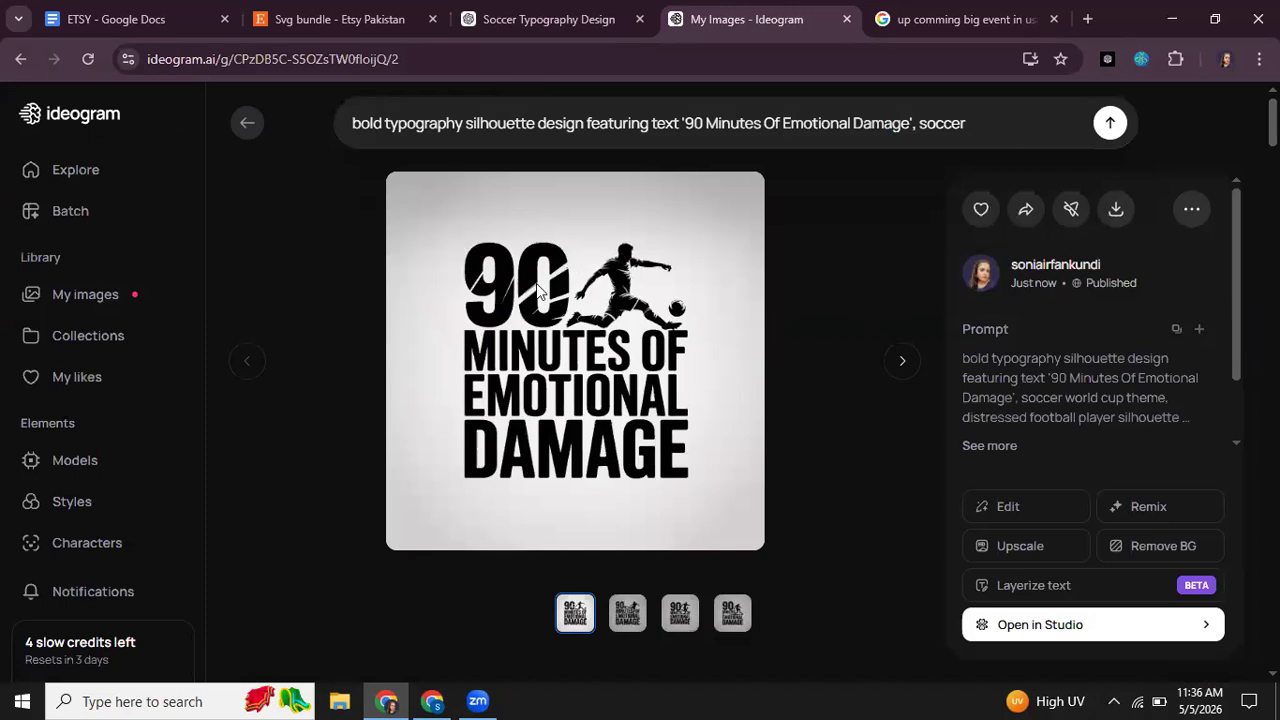
{"action": "left_click", "coordinate": [57, 185]}
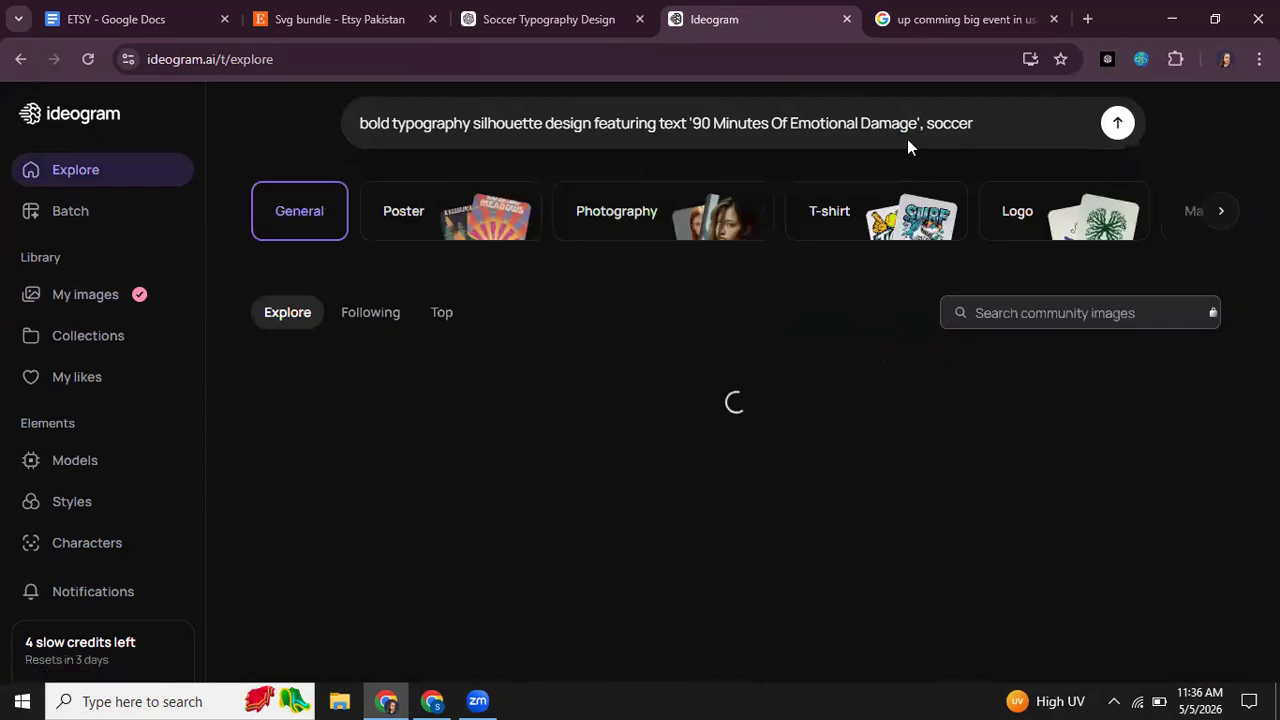
{"action": "left_click_drag", "start_coordinate": [972, 123], "coordinate": [880, 124]}
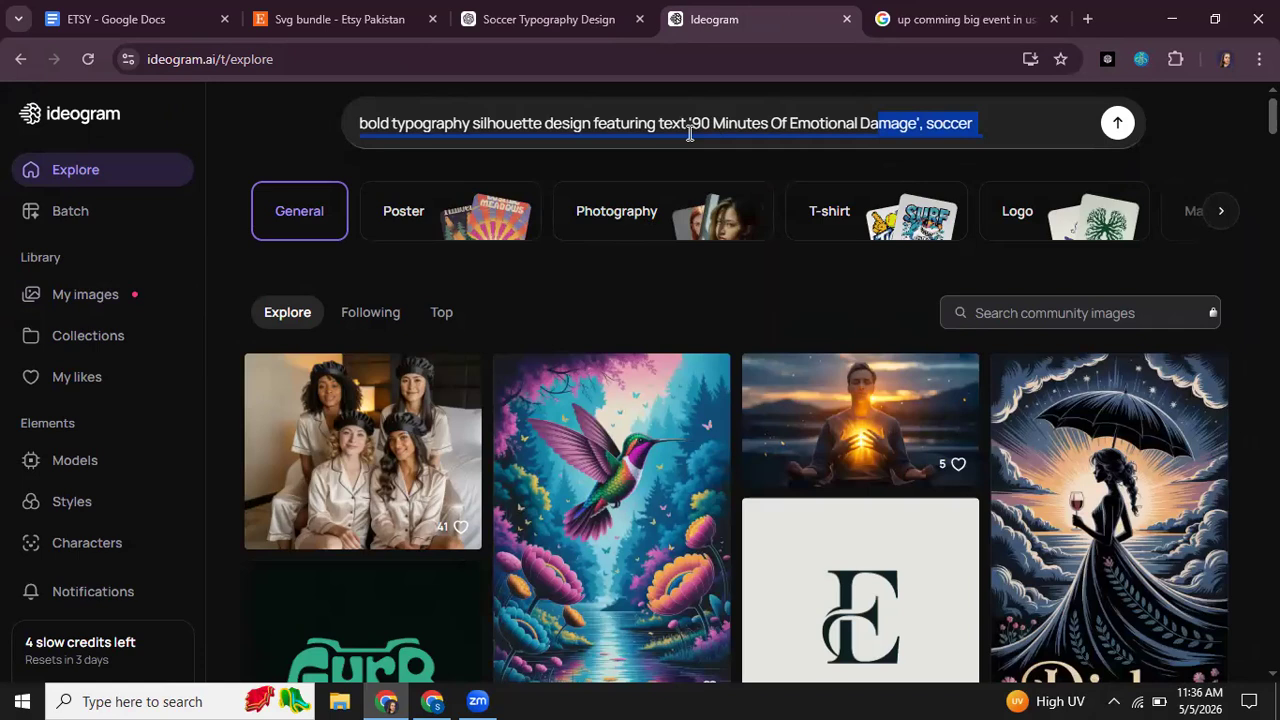
{"action": "left_click", "coordinate": [873, 124]}
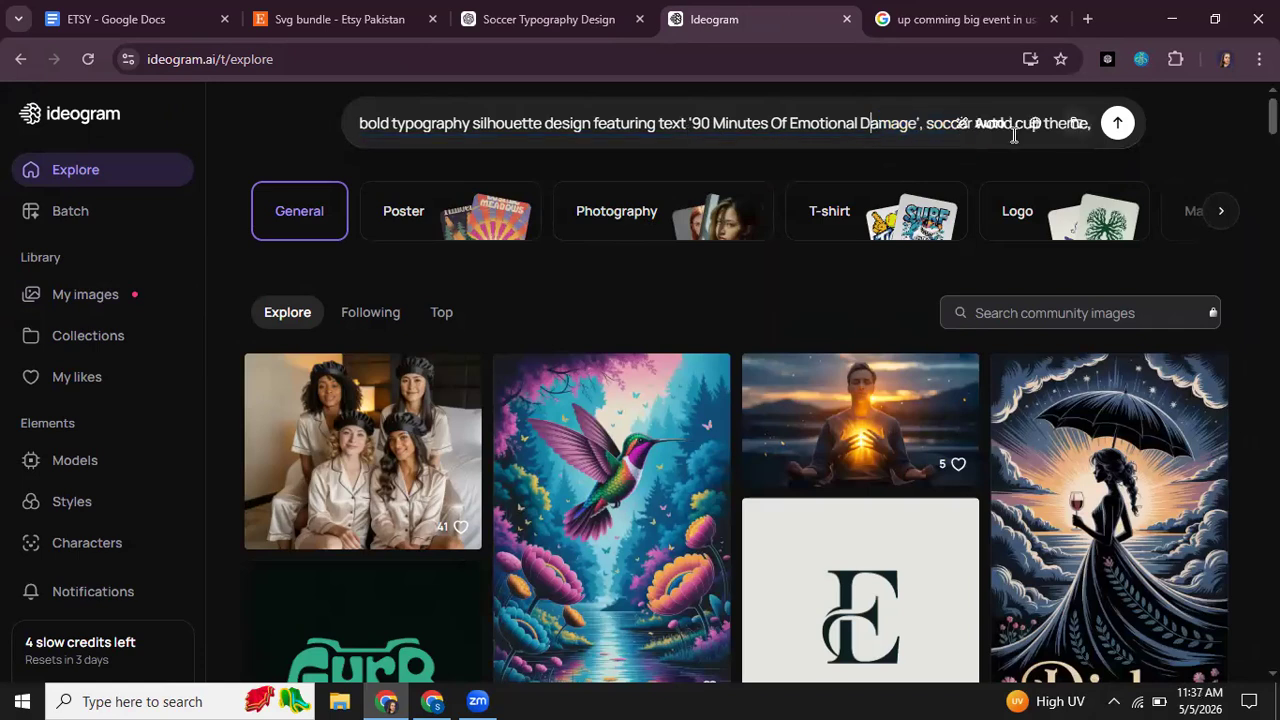
{"action": "left_click_drag", "start_coordinate": [493, 190], "coordinate": [353, 123]}
{"action": "key", "text": "BackSpace"}
{"action": "key", "text": "ctrl+v"}
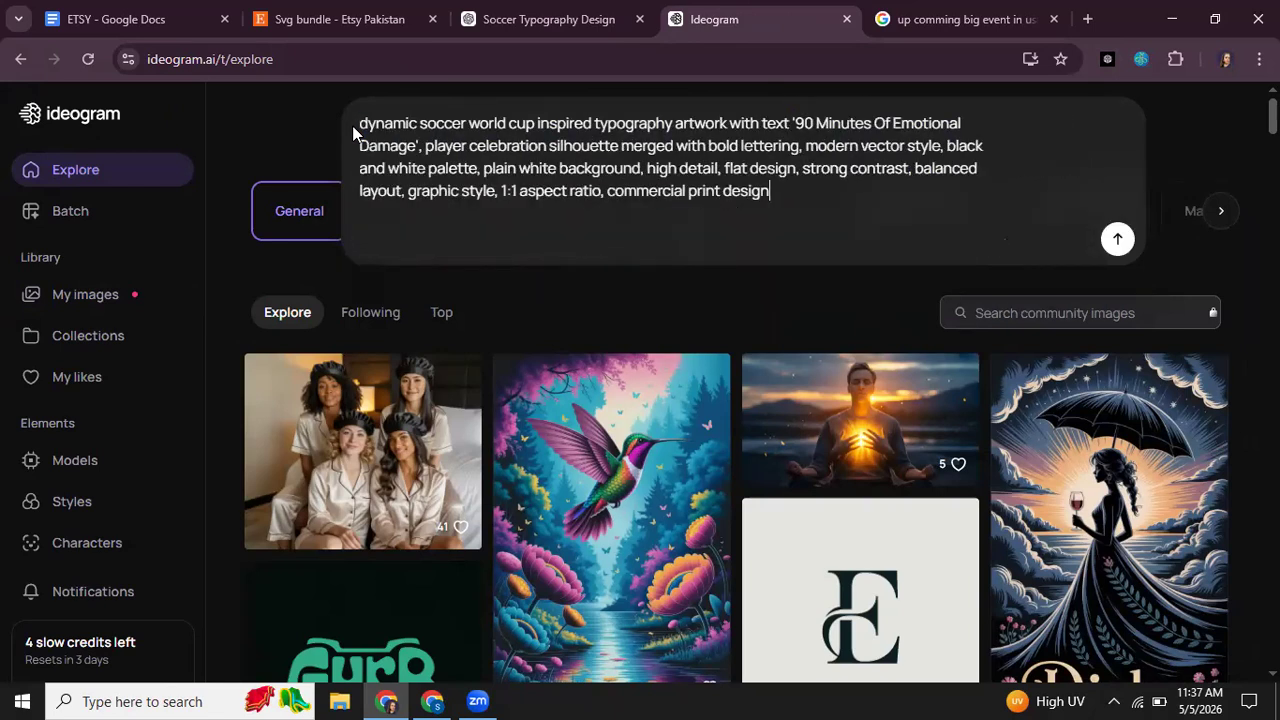
{"action": "key", "text": "Return"}
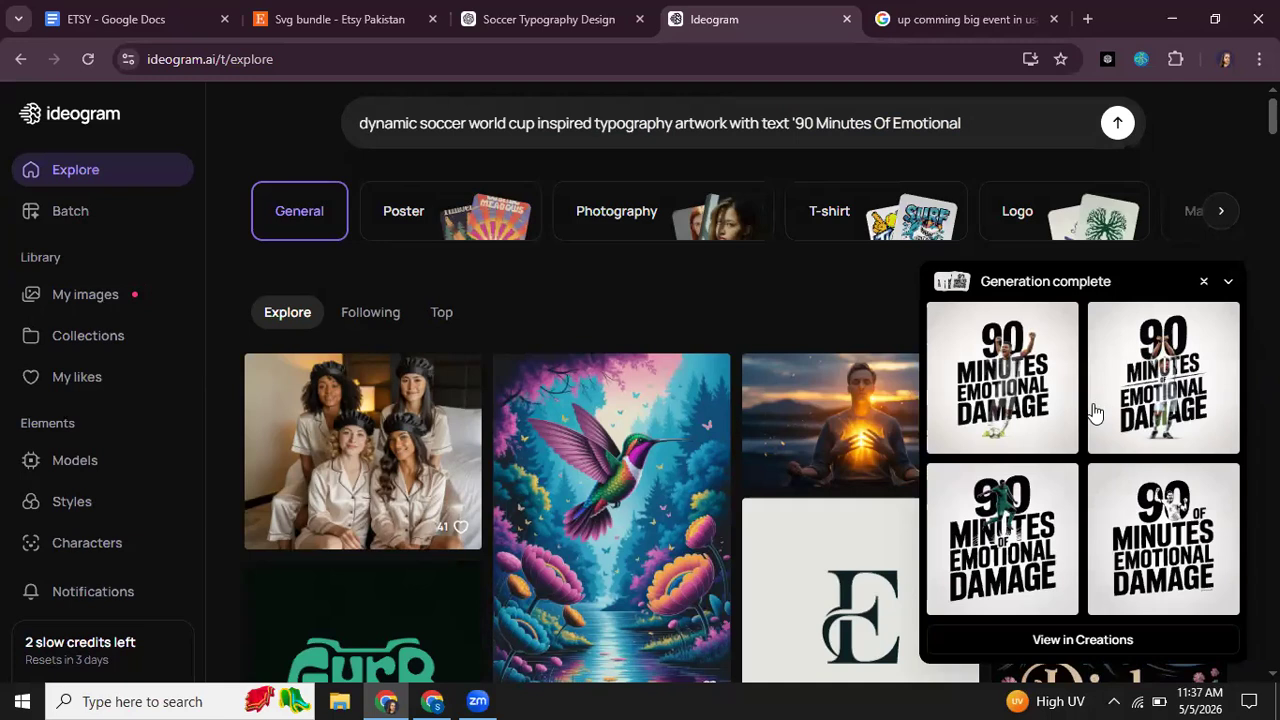
Step: Copy the ChatGPT prompt starting "stylized soccer world cup theme typography design" and return to Ideogram
{"action": "scroll", "coordinate": [1043, 360], "scroll_direction": "down", "scroll_amount": 1}
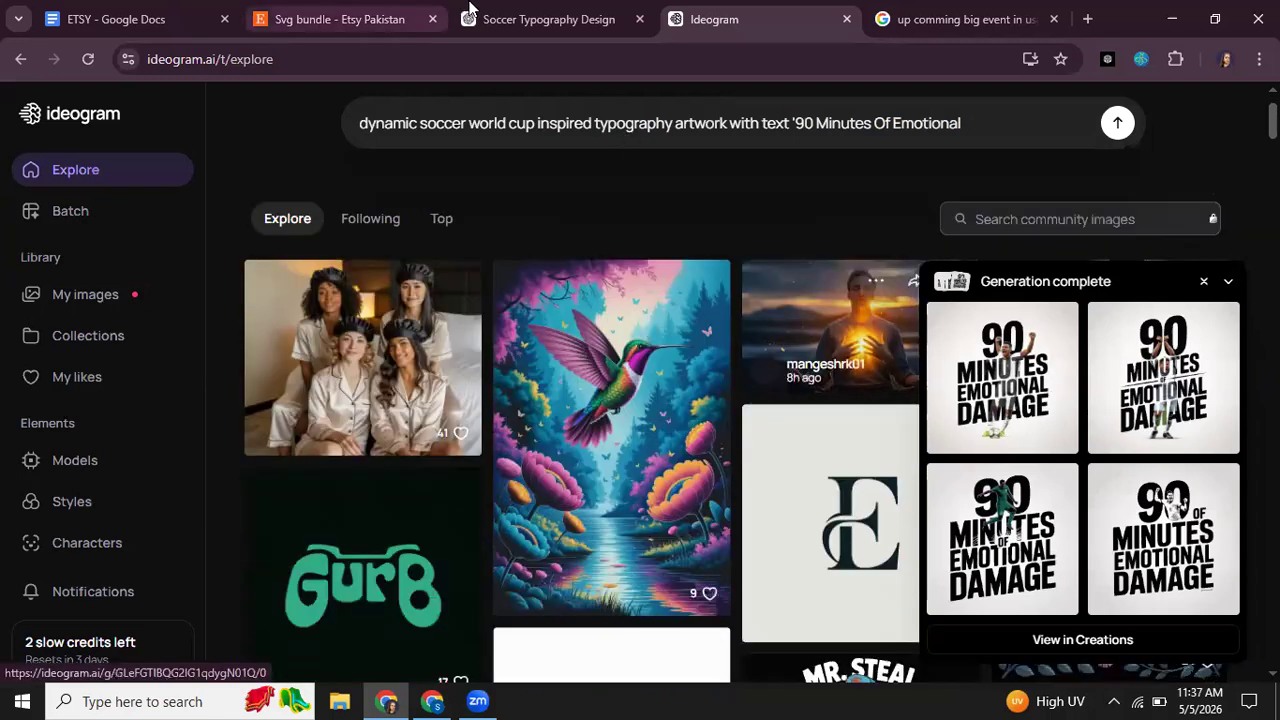
{"action": "left_click", "coordinate": [520, 19]}
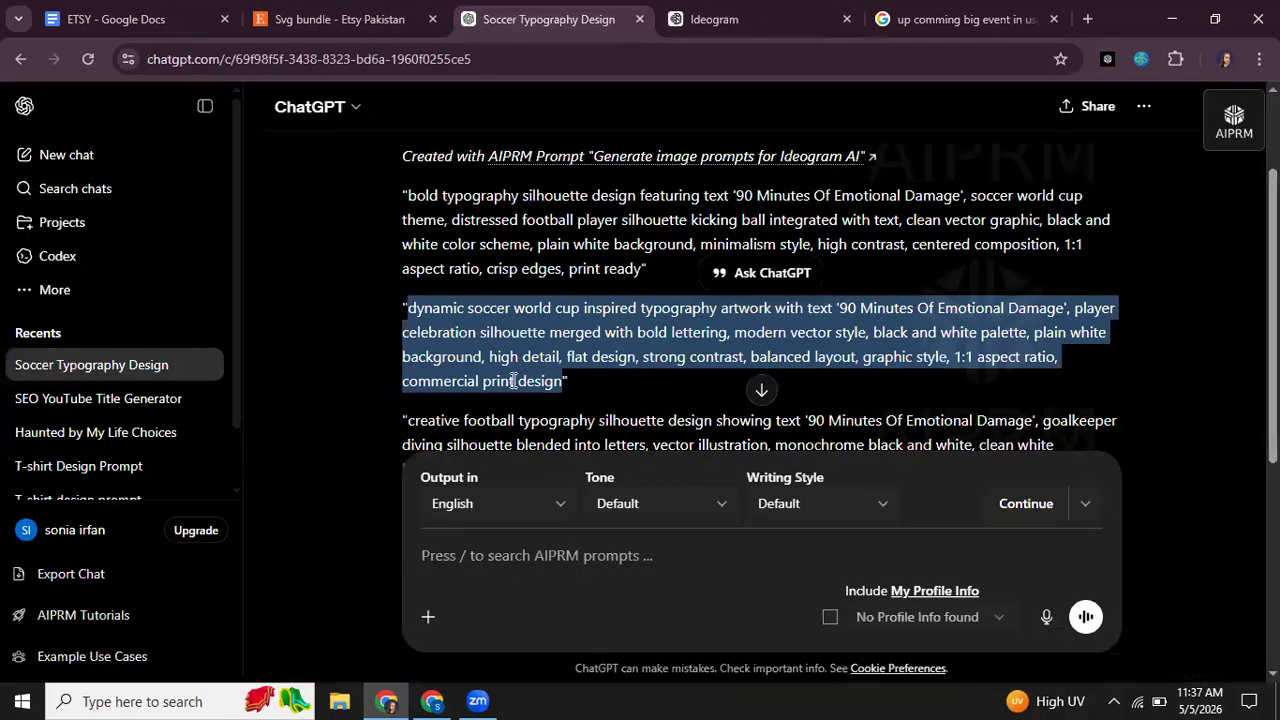
{"action": "scroll", "coordinate": [484, 426], "scroll_direction": "down", "scroll_amount": 2}
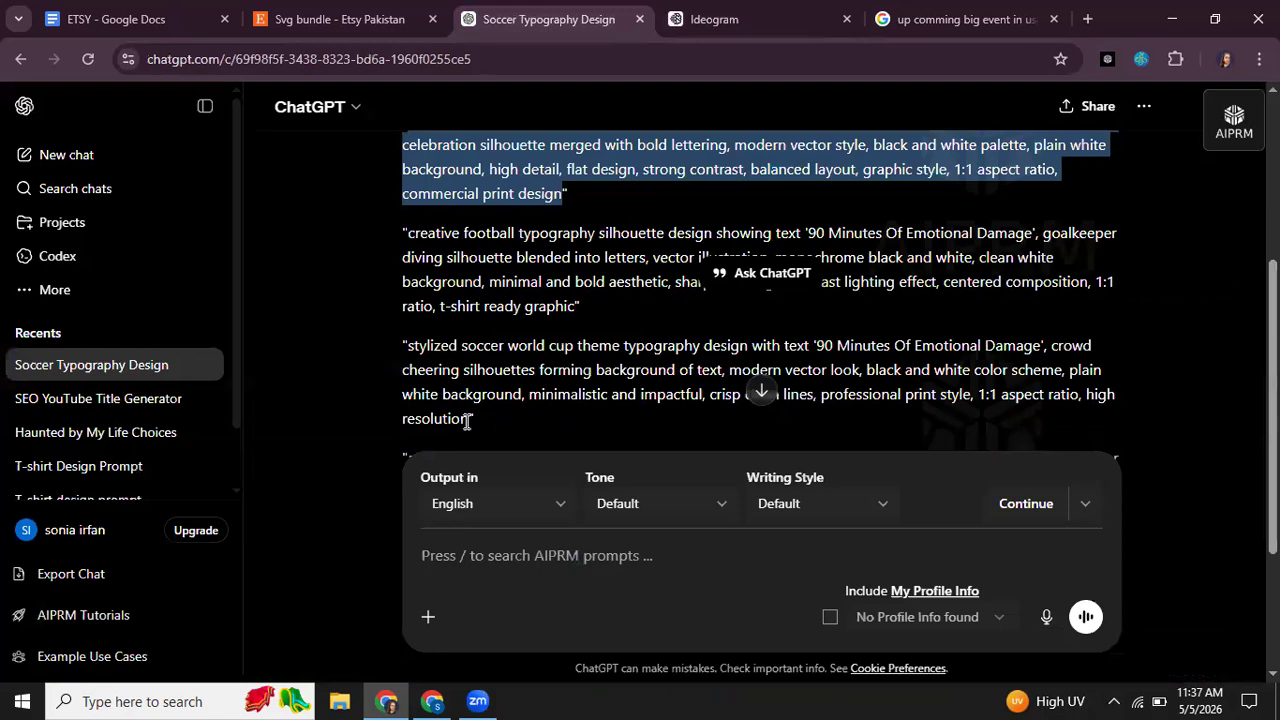
{"action": "left_click_drag", "start_coordinate": [470, 420], "coordinate": [408, 348]}
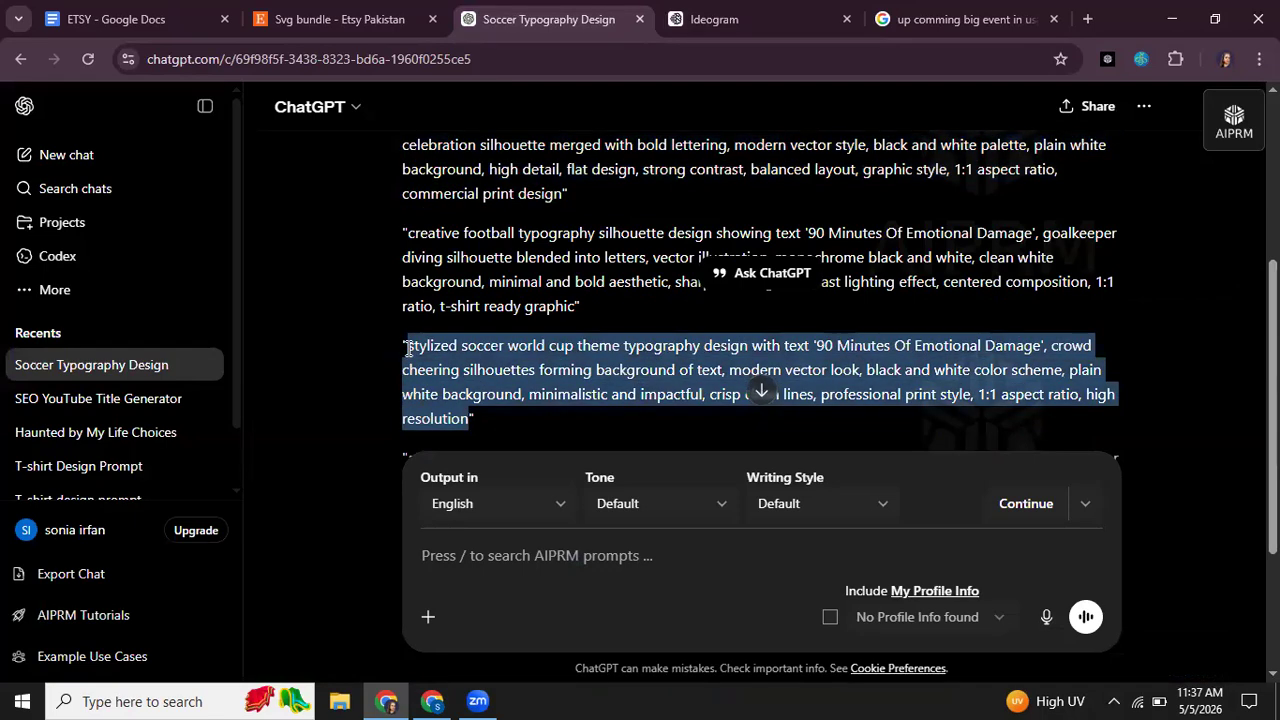
{"action": "left_click", "coordinate": [712, 20]}
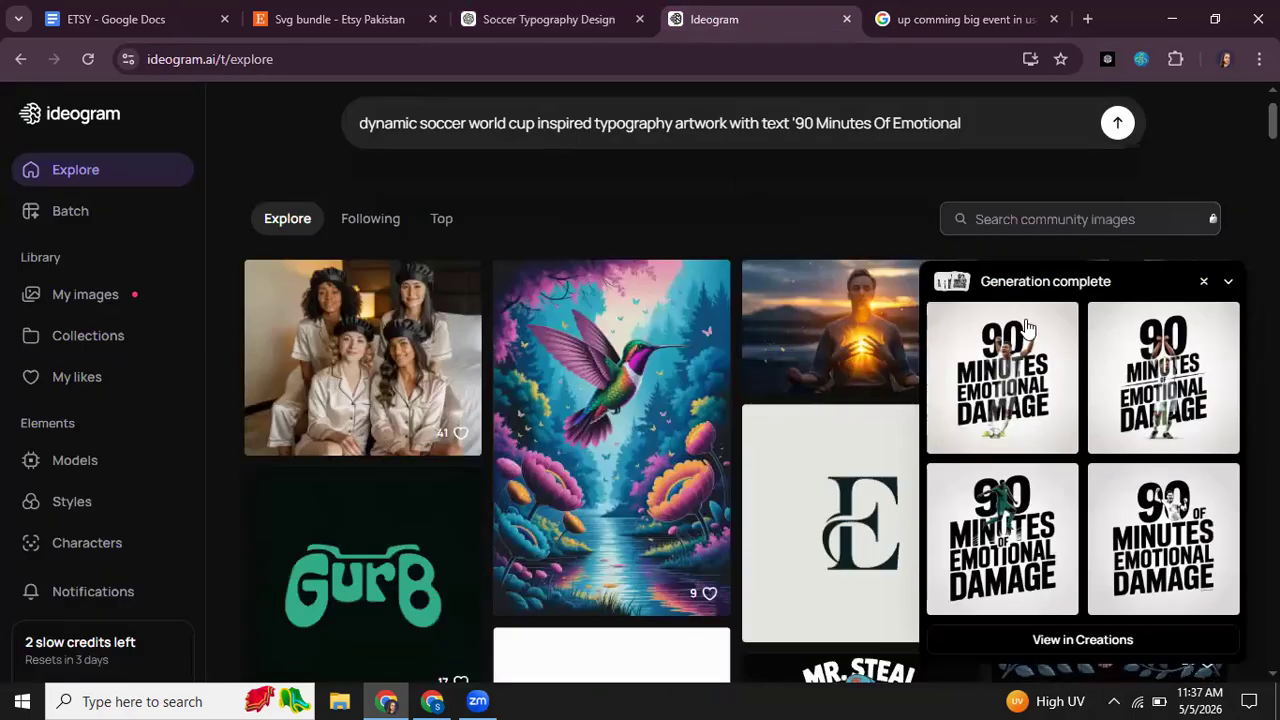
Step: Replace the whole Ideogram prompt with the copied "stylized soccer world cup theme" prompt and generate the images
{"action": "left_click", "coordinate": [894, 118]}
{"action": "left_click_drag", "start_coordinate": [945, 124], "coordinate": [351, 130]}
{"action": "key", "text": "ctrl+v"}
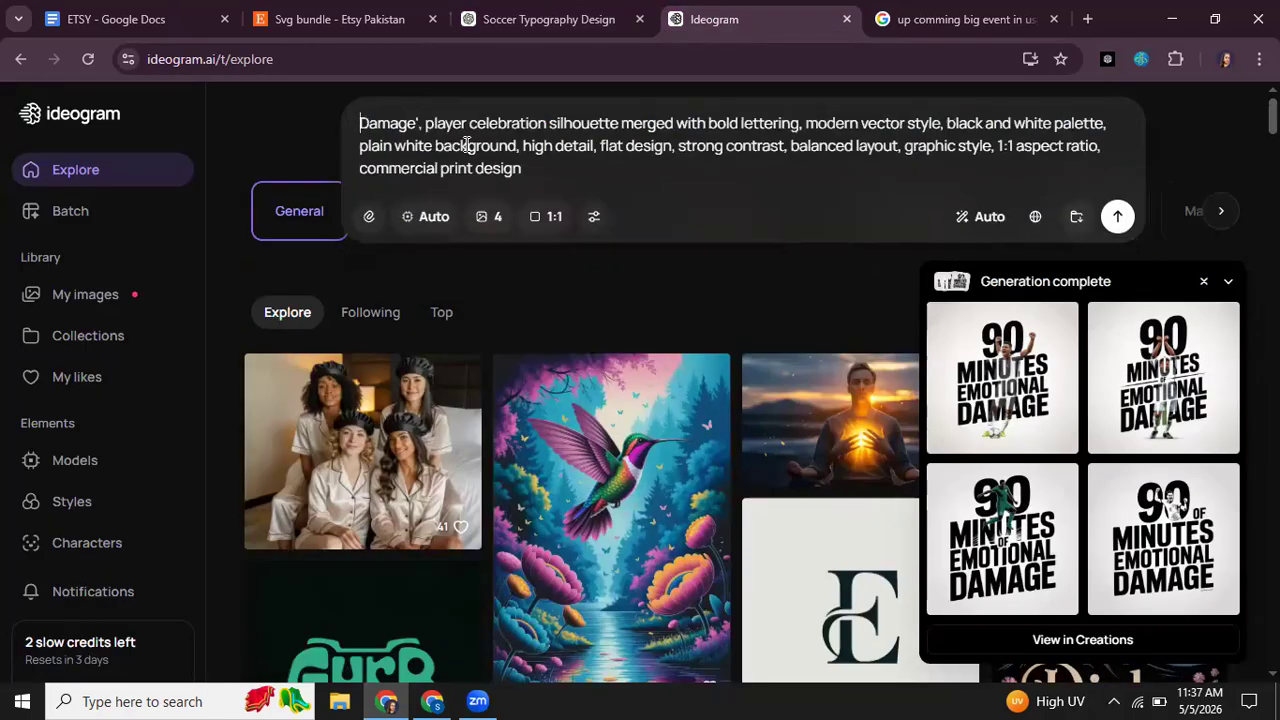
{"action": "left_click_drag", "start_coordinate": [542, 180], "coordinate": [354, 135]}
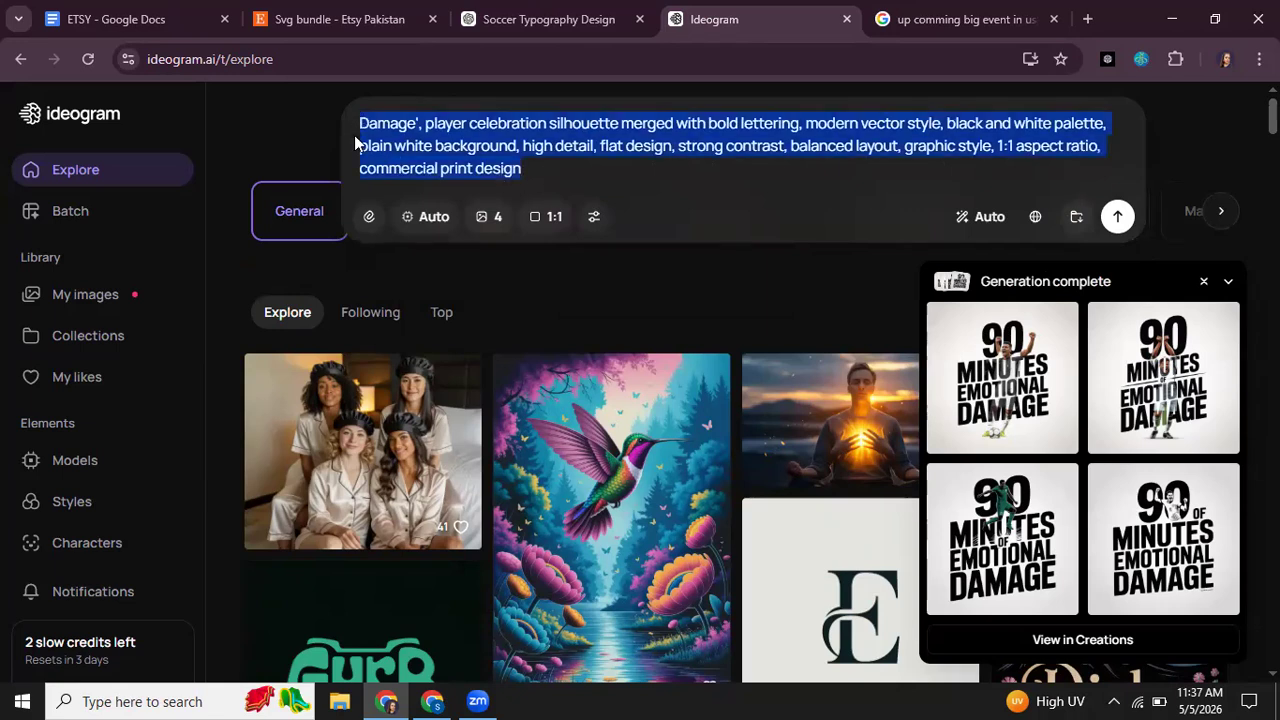
{"action": "key", "text": "BackSpace"}
{"action": "key", "text": "ctrl+v"}
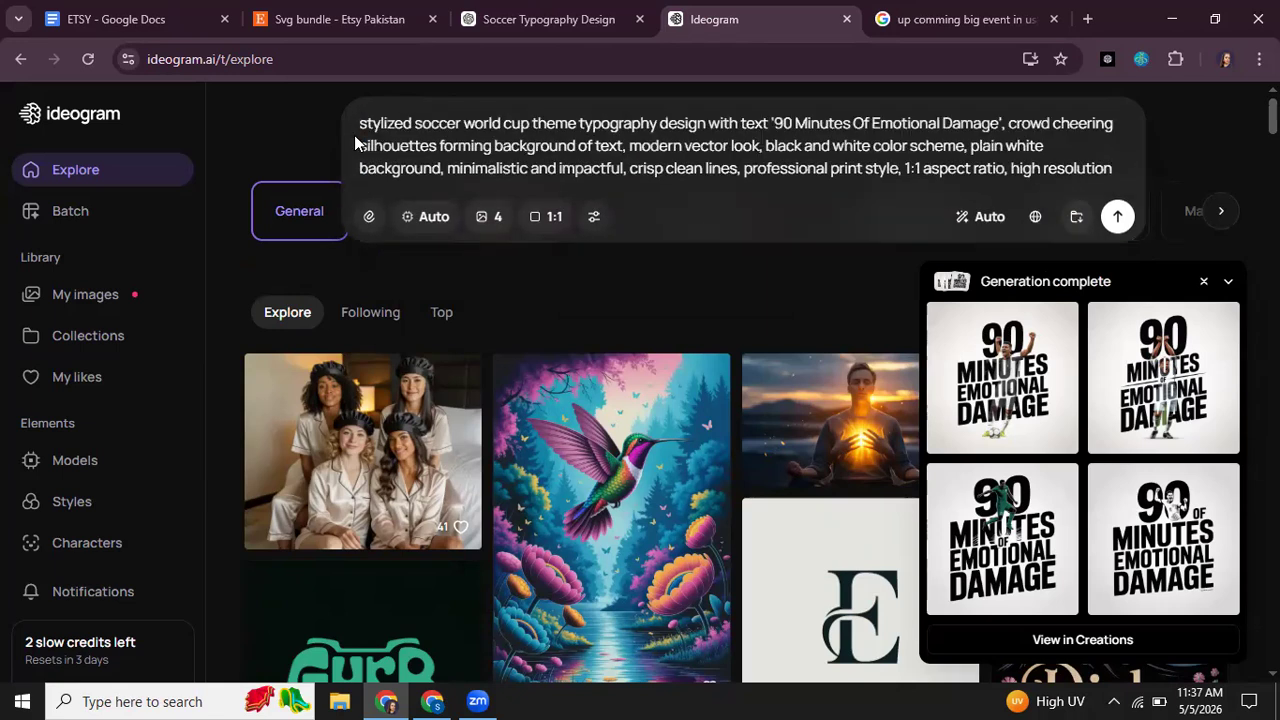
{"action": "key", "text": "Return"}
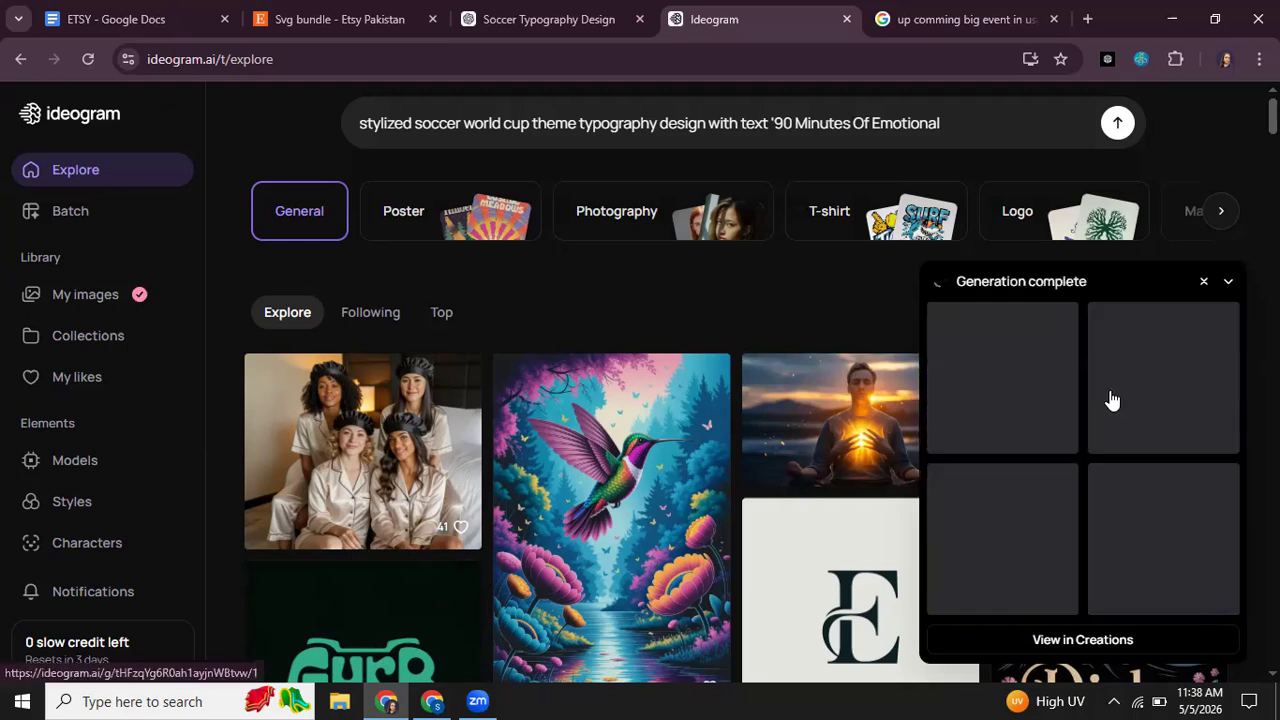
{"action": "scroll", "coordinate": [1065, 560], "scroll_direction": "down", "scroll_amount": 1}
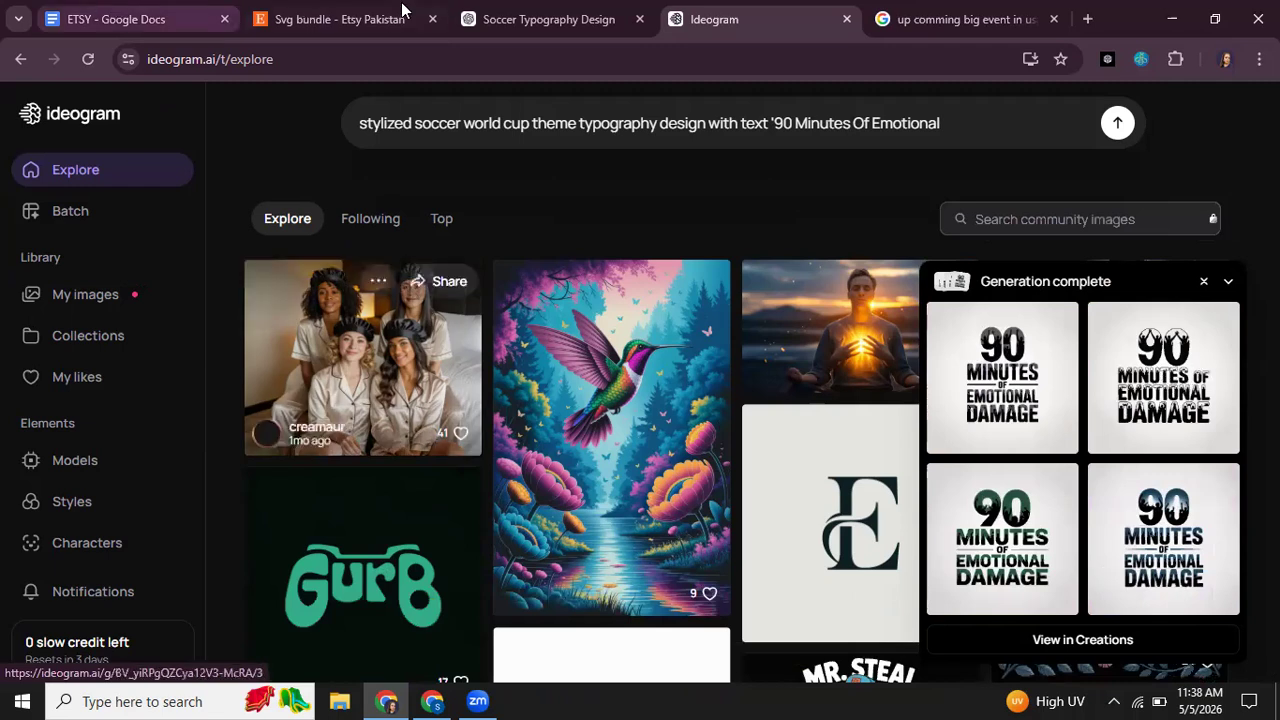
{"action": "left_click", "coordinate": [528, 12]}
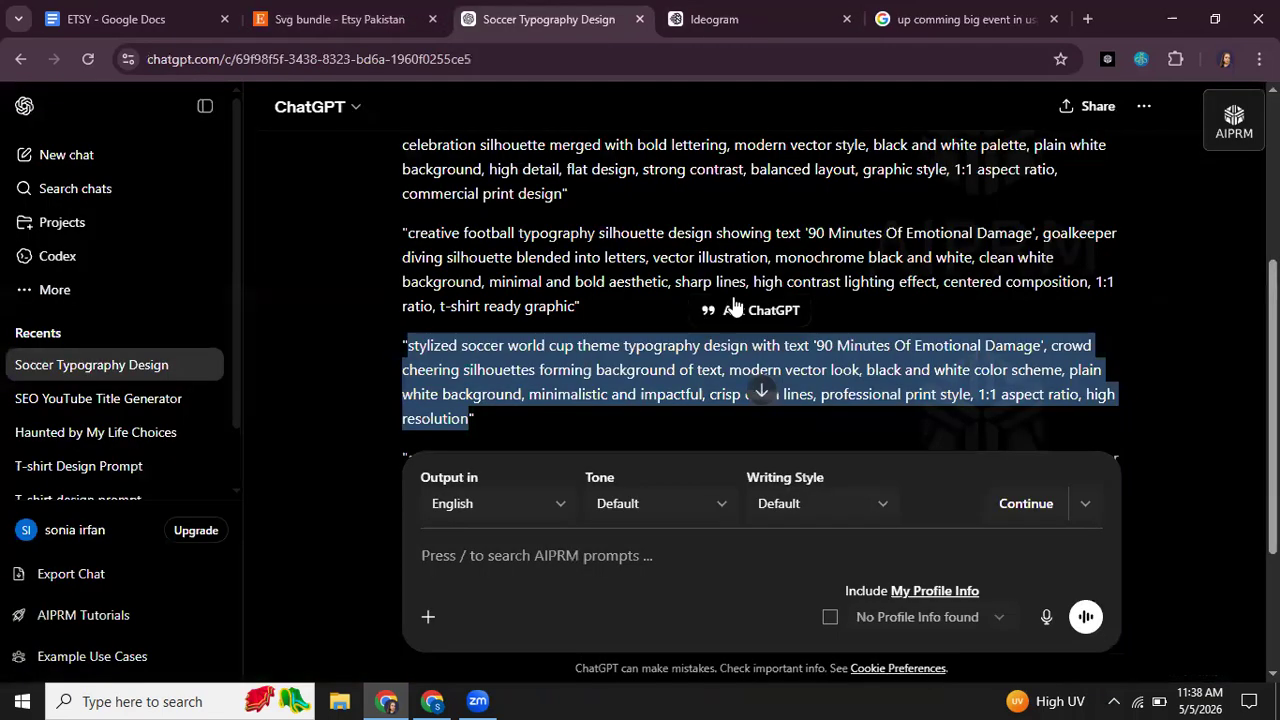
{"action": "scroll", "coordinate": [732, 340], "scroll_direction": "down", "scroll_amount": 2}
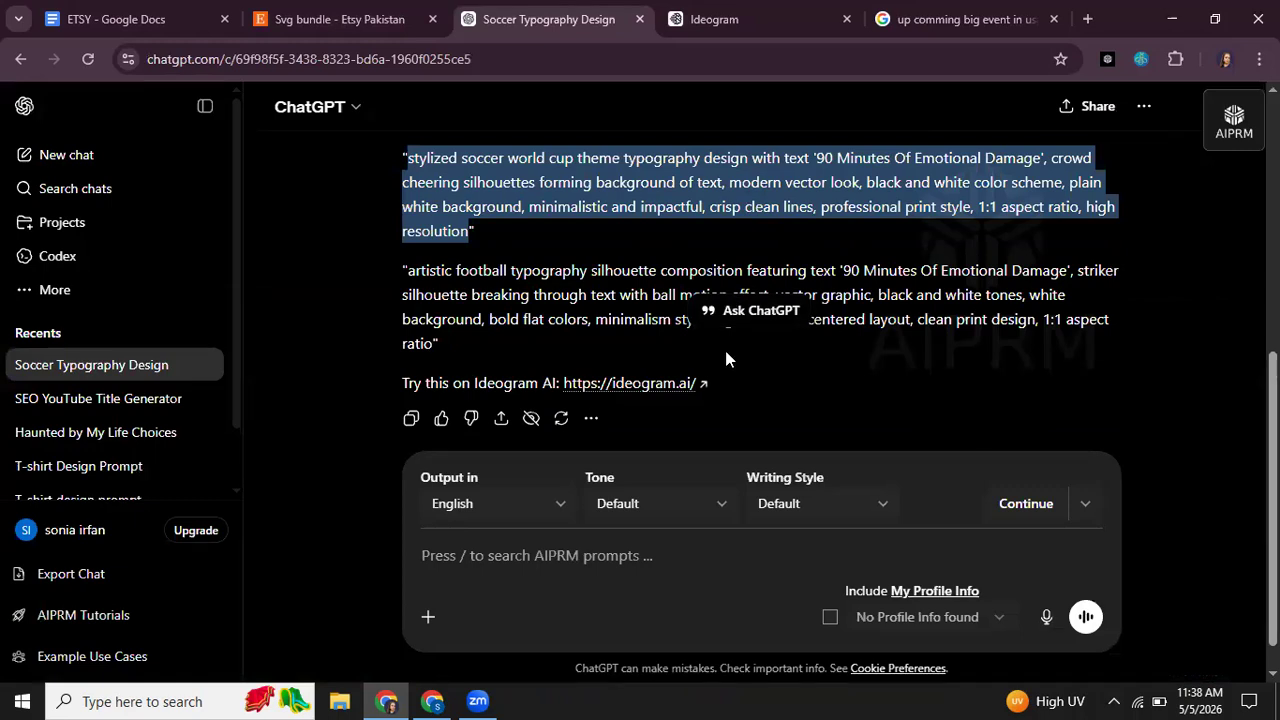
{"action": "left_click", "coordinate": [342, 15]}
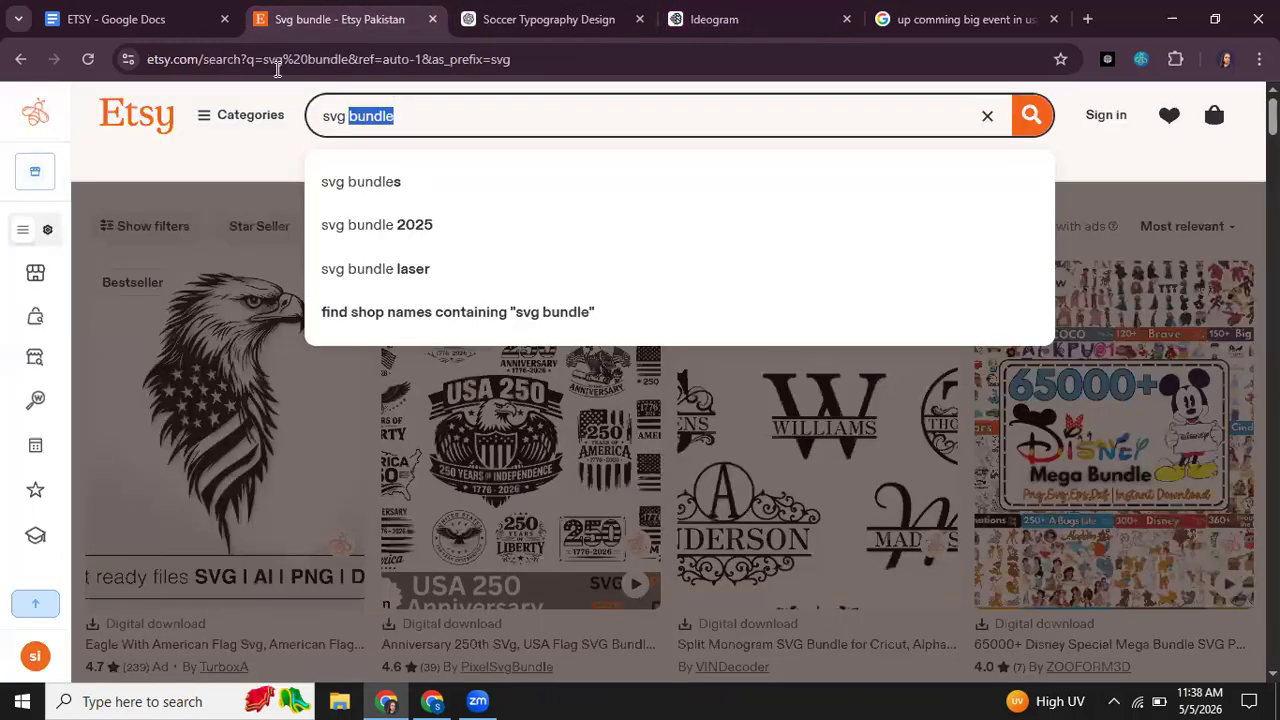
{"action": "left_click", "coordinate": [431, 701]}
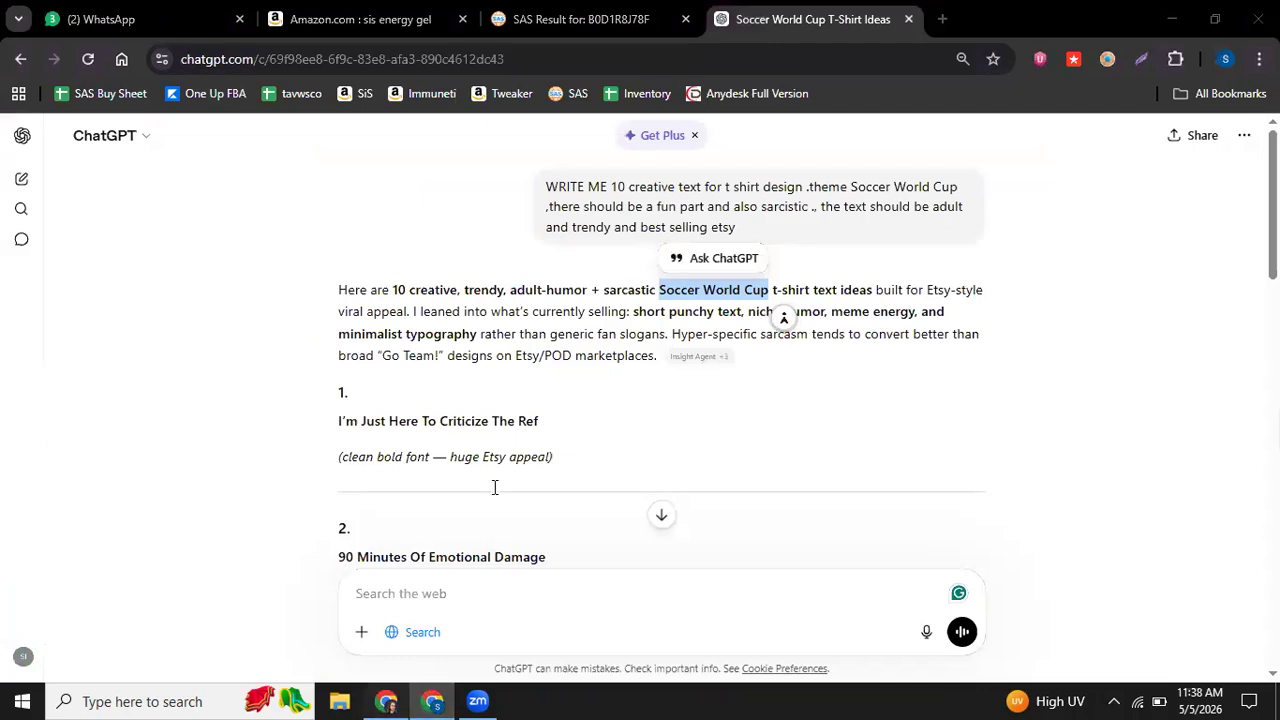
Step: Correct "abd" to "and" in the second design prompt of the ETSY document in Google Docs
{"action": "key", "text": "alt+Tab"}
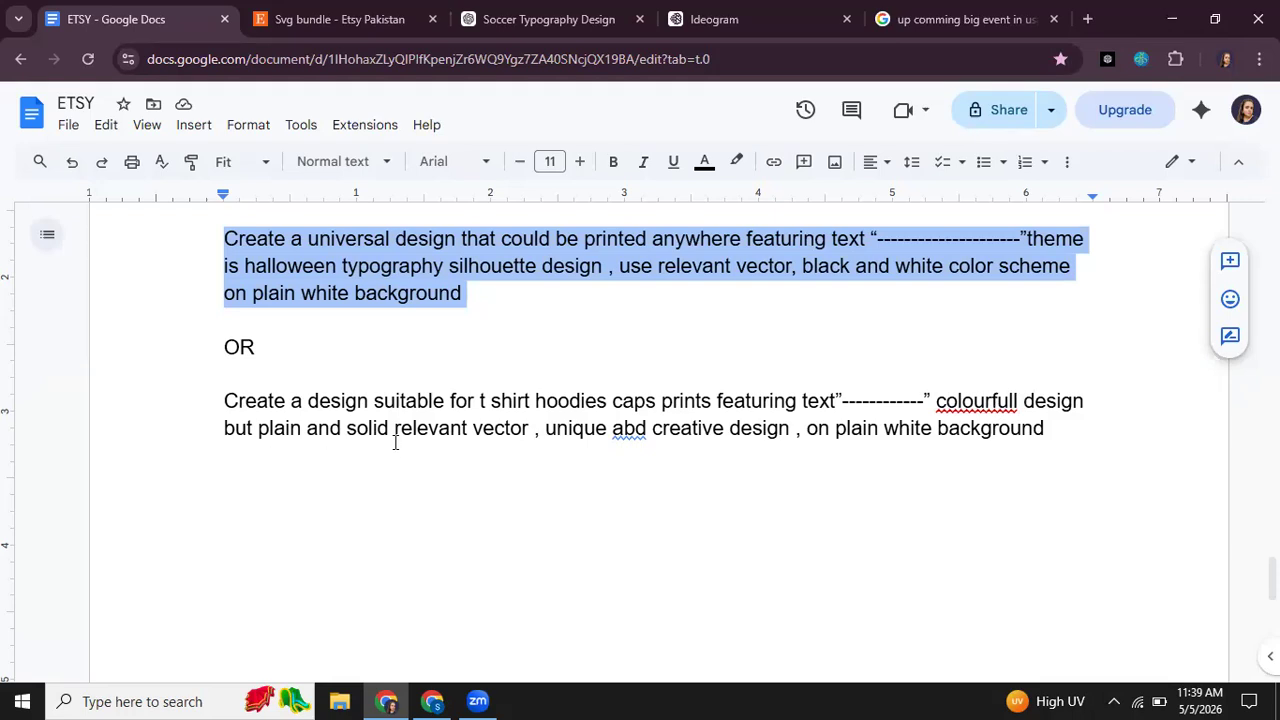
{"action": "left_click", "coordinate": [648, 432]}
{"action": "key", "text": "BackSpace"}
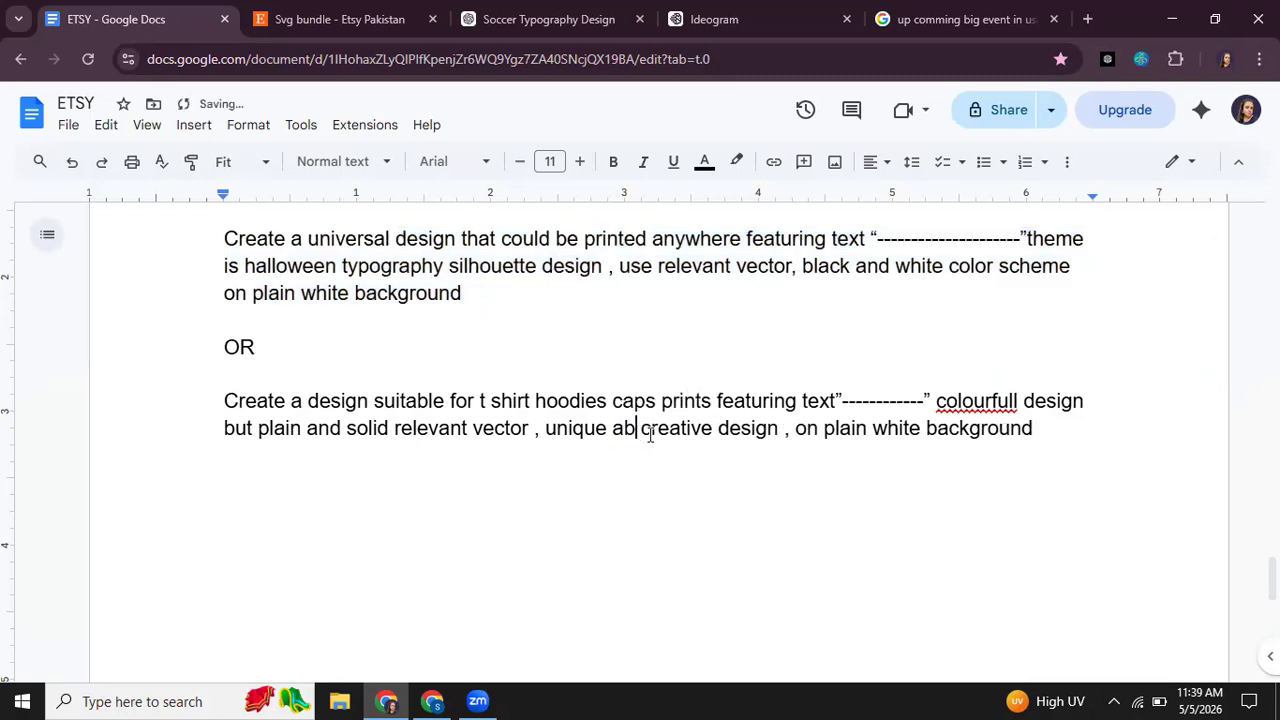
{"action": "key", "text": "BackSpace"}
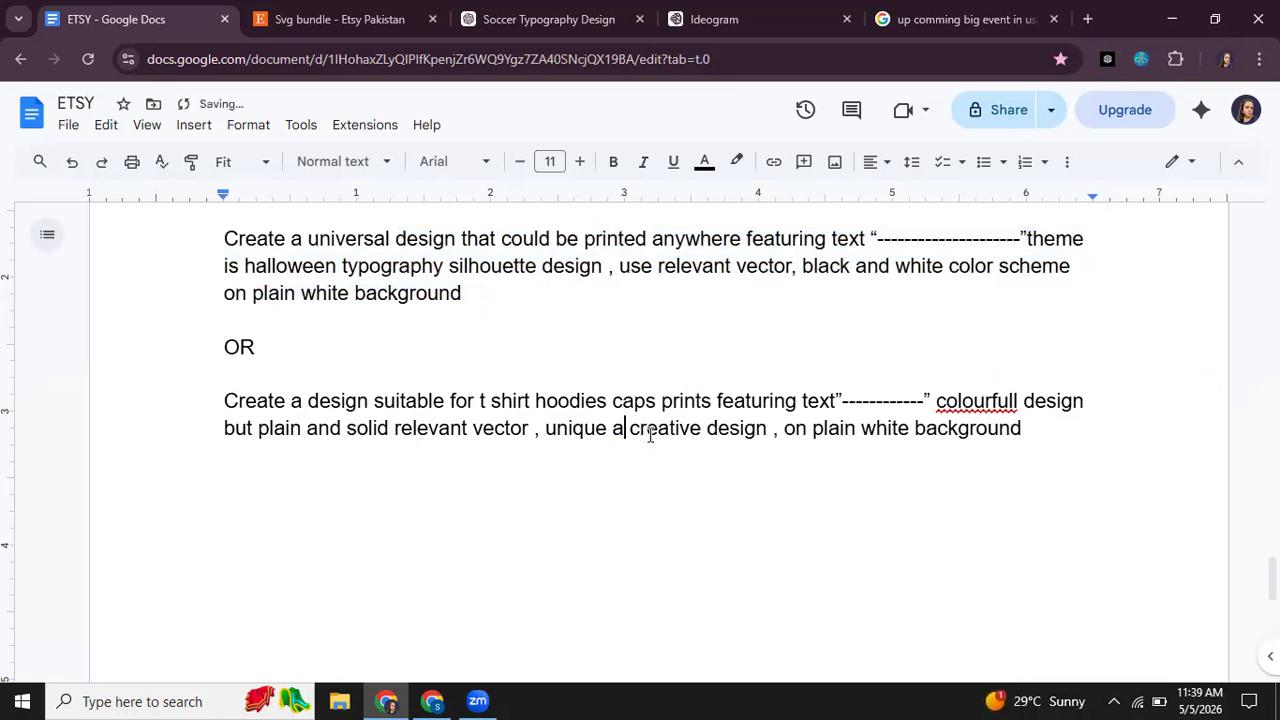
{"action": "type", "text": "nd"}
Step: Copy the "Create a design suitable for t shirt hoodies caps prints" prompt from the ETSY document into the ChatGPT message in Soccer Typography Design
{"action": "left_click_drag", "start_coordinate": [1063, 428], "coordinate": [229, 400]}
{"action": "key", "text": "ctrl+c"}
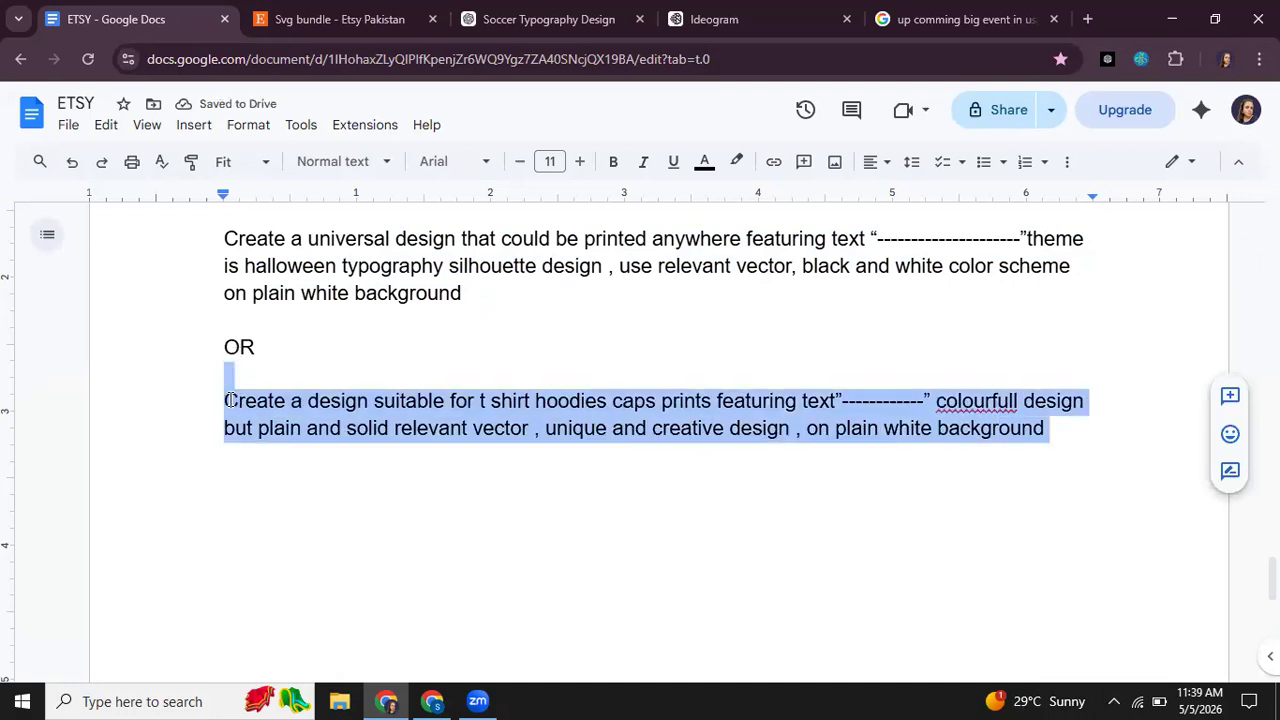
{"action": "left_click", "coordinate": [540, 19]}
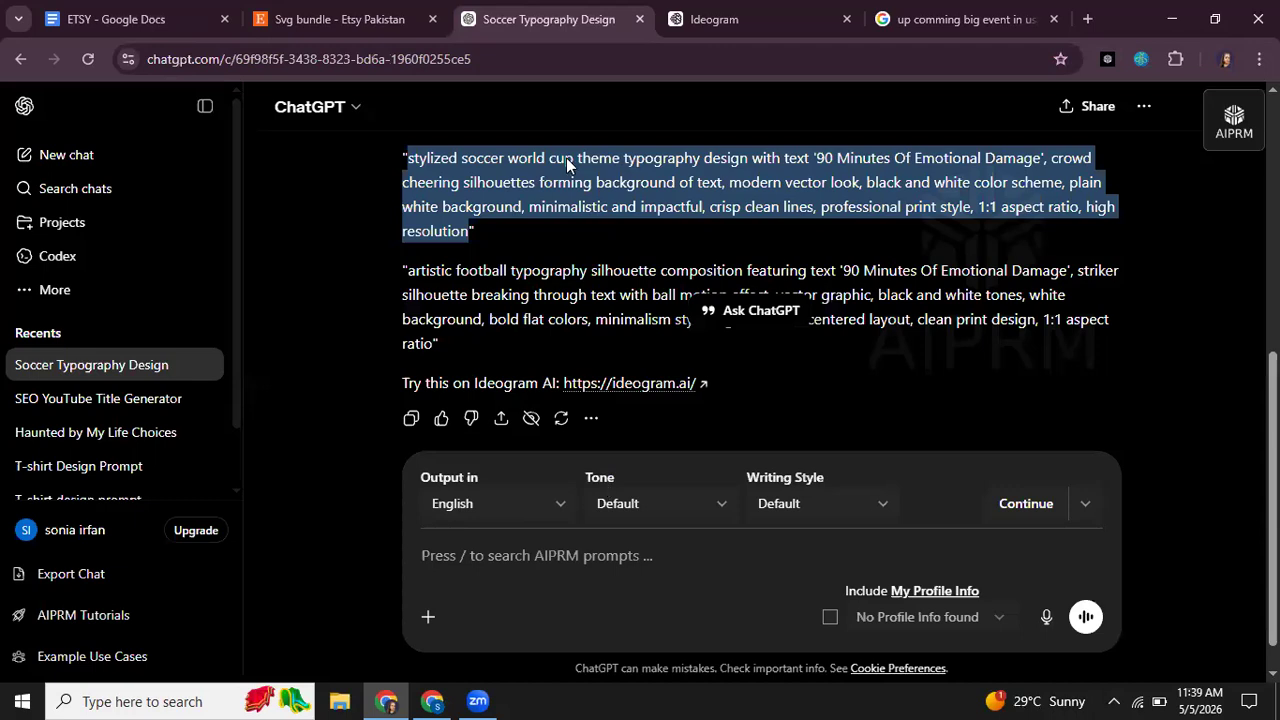
{"action": "left_click", "coordinate": [487, 558]}
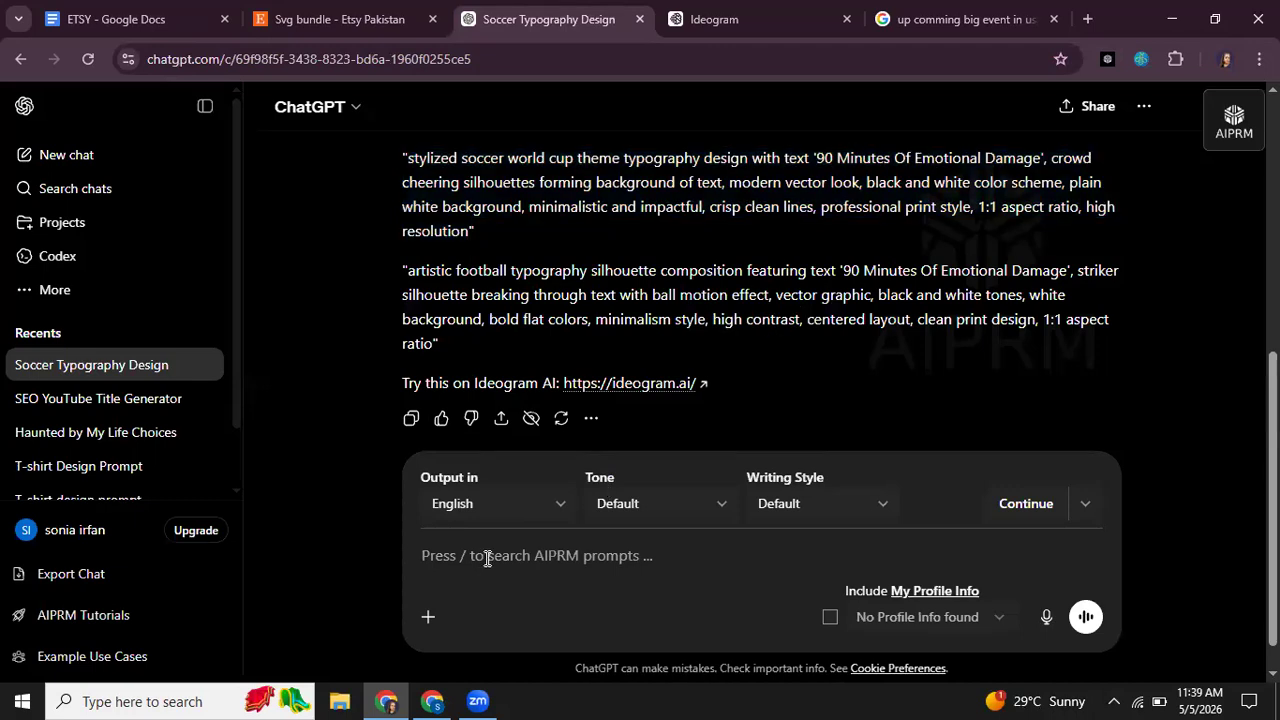
{"action": "key", "text": "ctrl+v"}
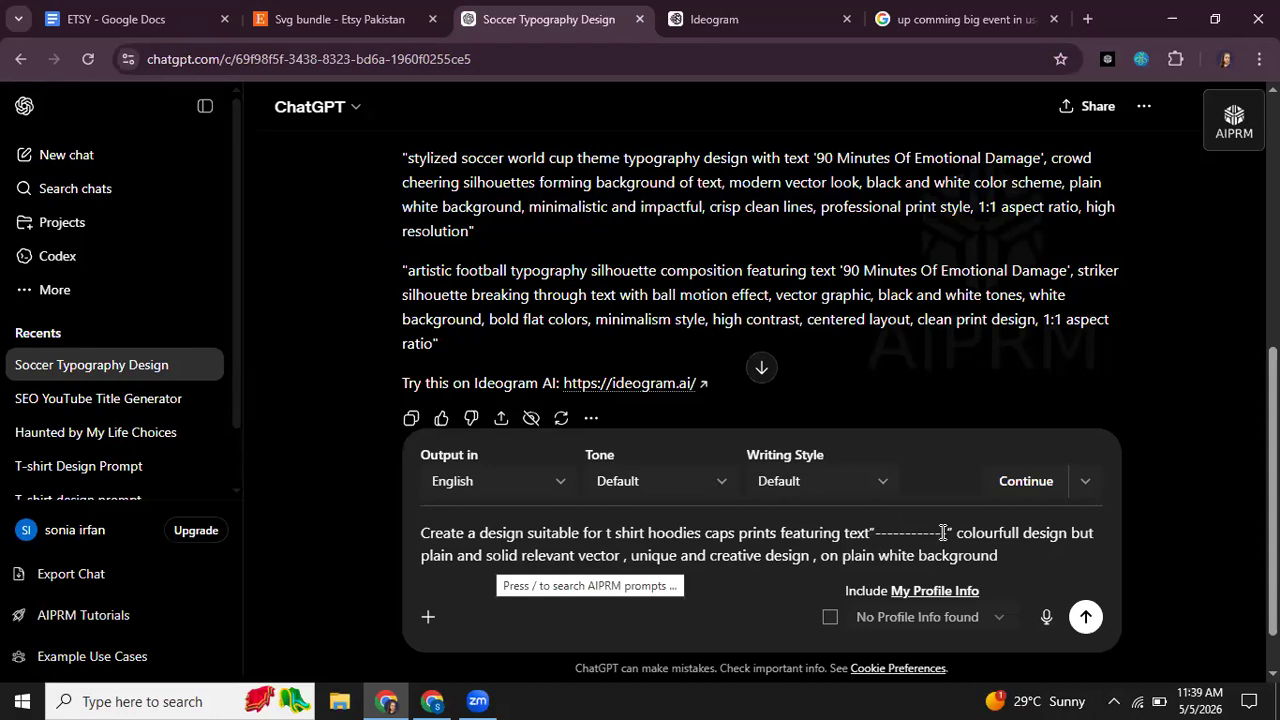
Step: Replace the dashed placeholder with "Soccer World Cup" copied from the T-shirt ideas chat in the other browser window, and send the prompt
{"action": "double_click", "coordinate": [879, 537]}
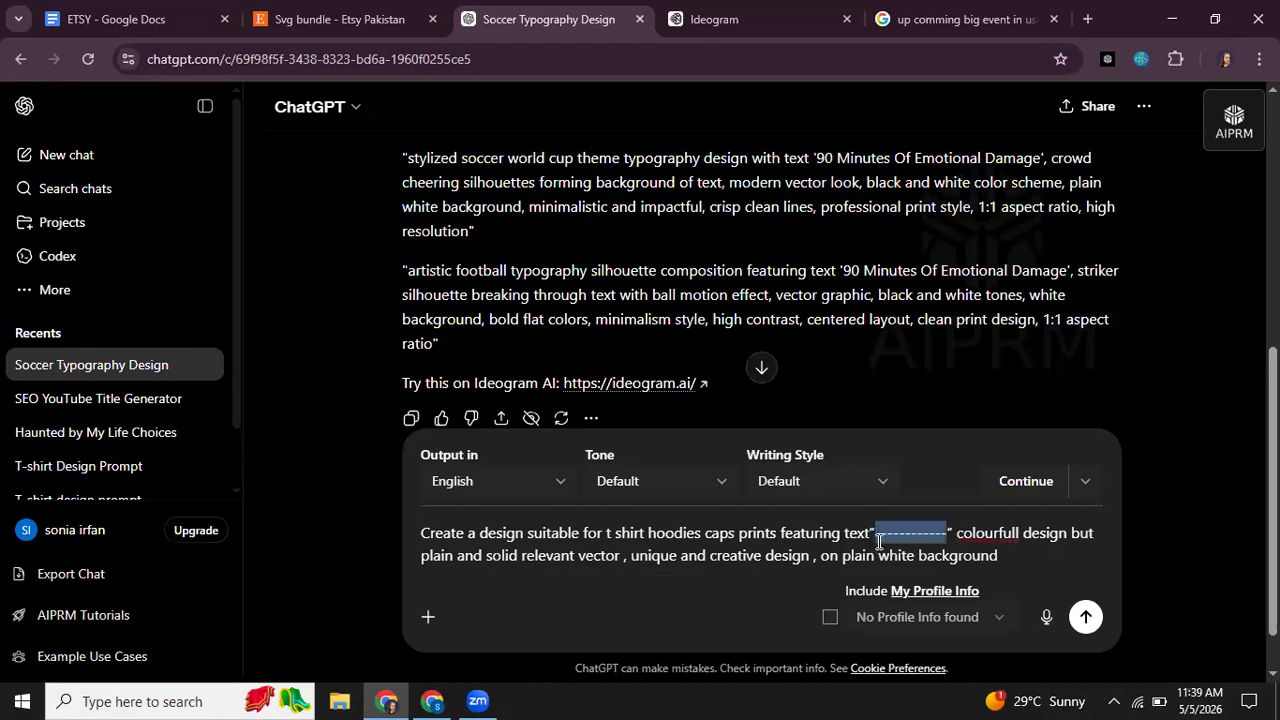
{"action": "key", "text": "BackSpace"}
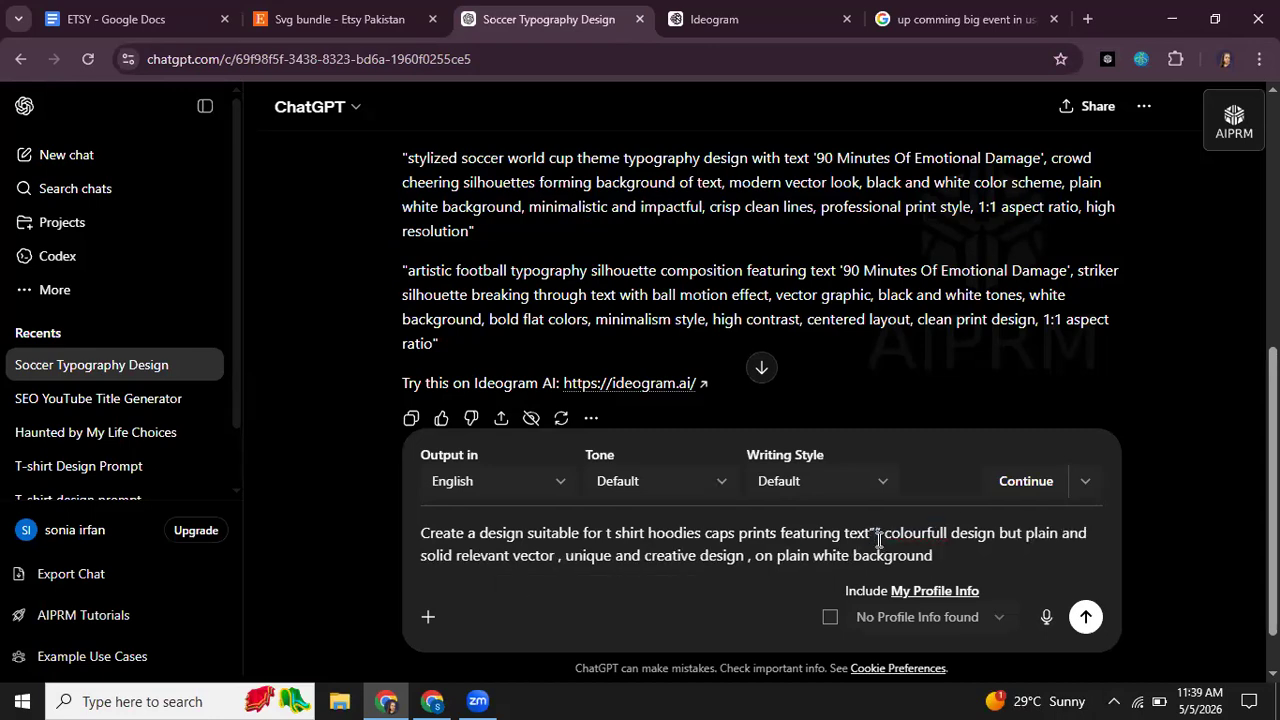
{"action": "left_click", "coordinate": [432, 701]}
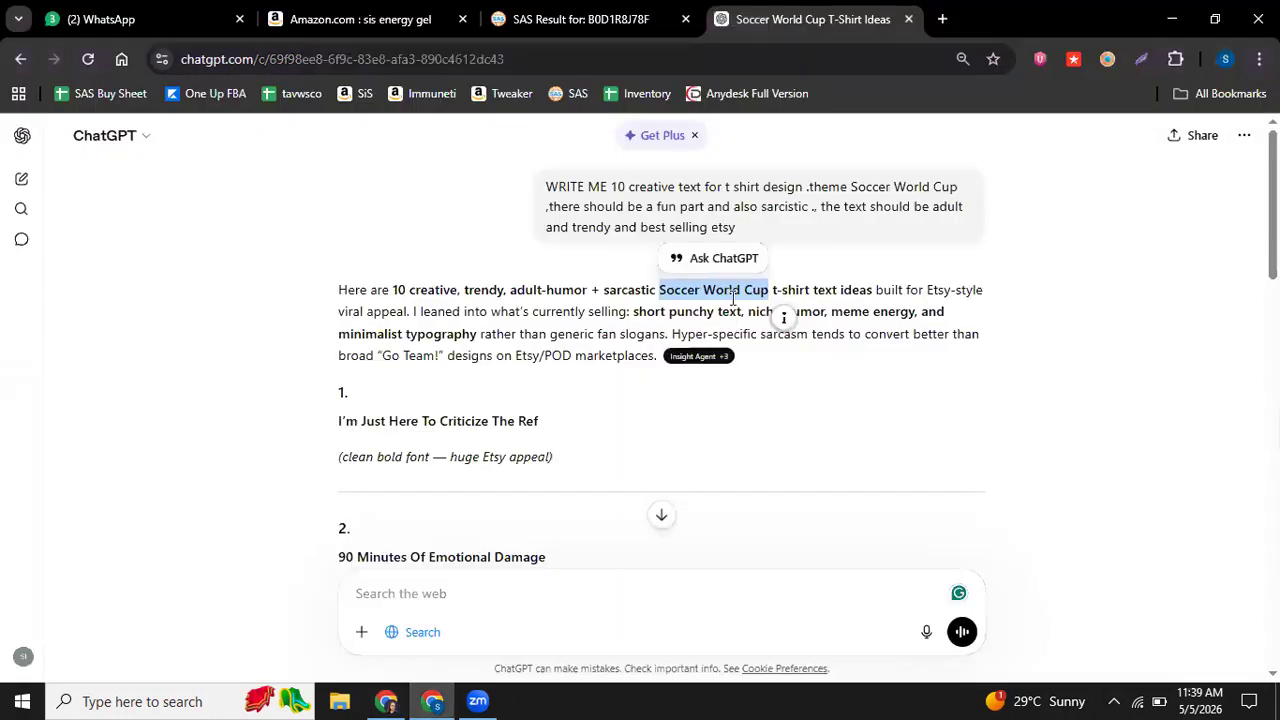
{"action": "right_click", "coordinate": [735, 302]}
{"action": "left_click", "coordinate": [762, 320]}
{"action": "left_click", "coordinate": [386, 701]}
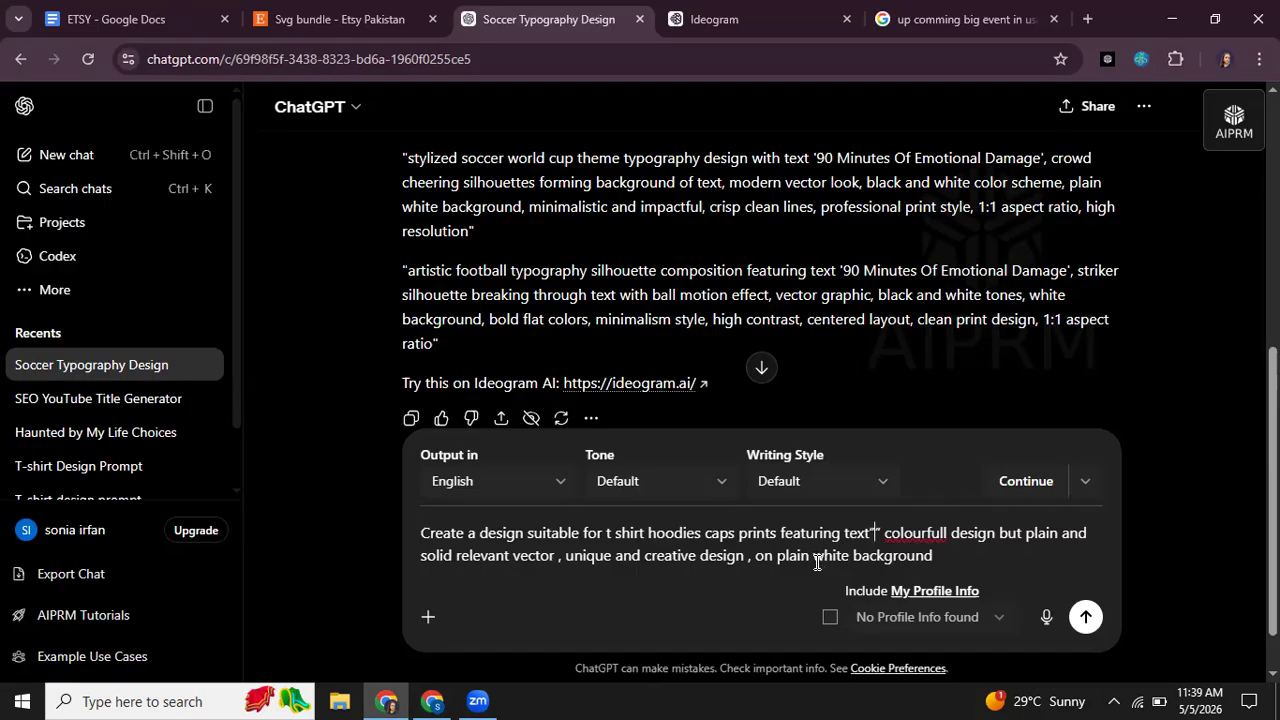
{"action": "type", "text": "Soccer World Cup"}
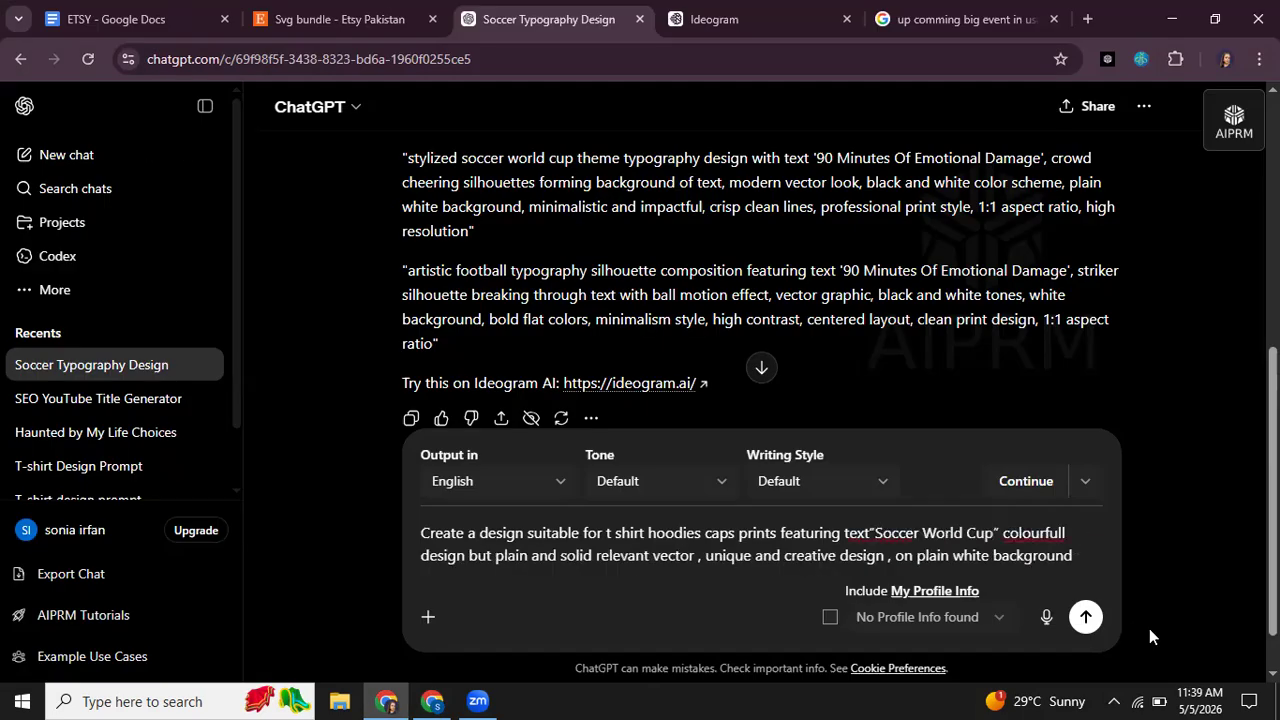
{"action": "left_click", "coordinate": [1086, 621]}
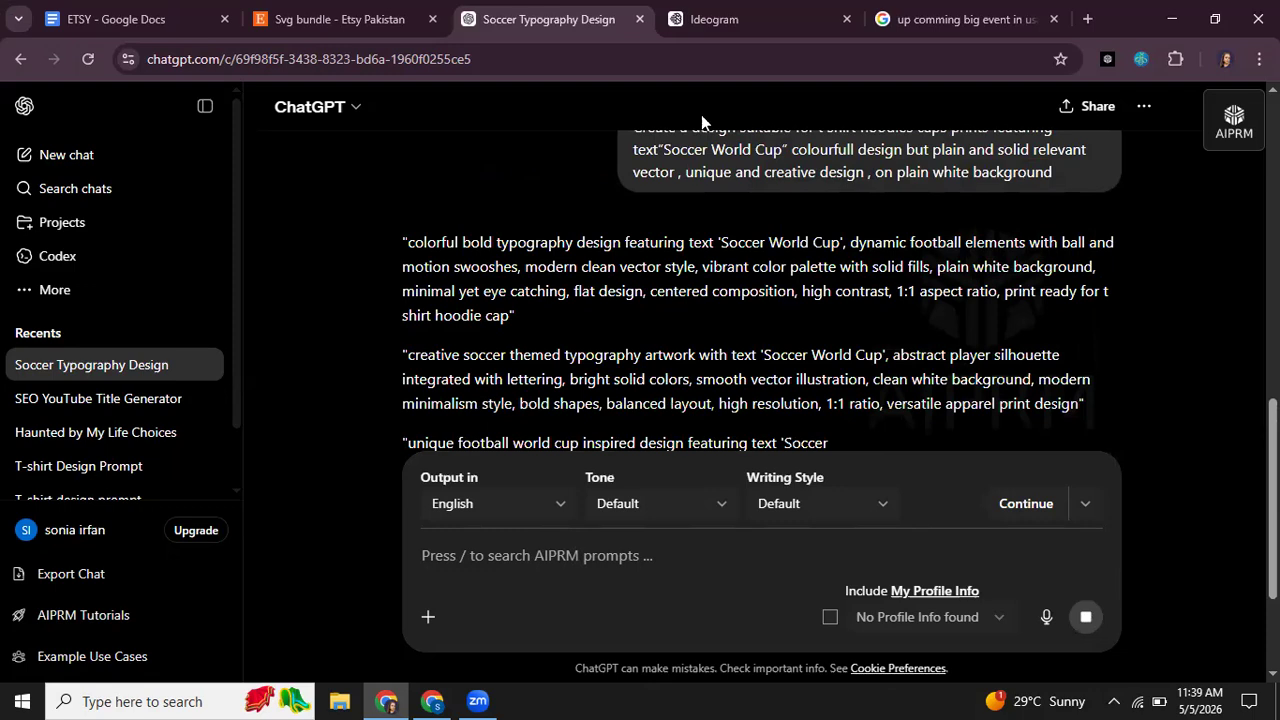
Step: Copy the ChatGPT prompt starting "creative soccer themed typography artwork" and switch to Ideogram
{"action": "left_click_drag", "start_coordinate": [1084, 405], "coordinate": [1000, 405]}
{"action": "left_click_drag", "start_coordinate": [856, 392], "coordinate": [418, 367]}
{"action": "key", "text": "ctrl+c"}
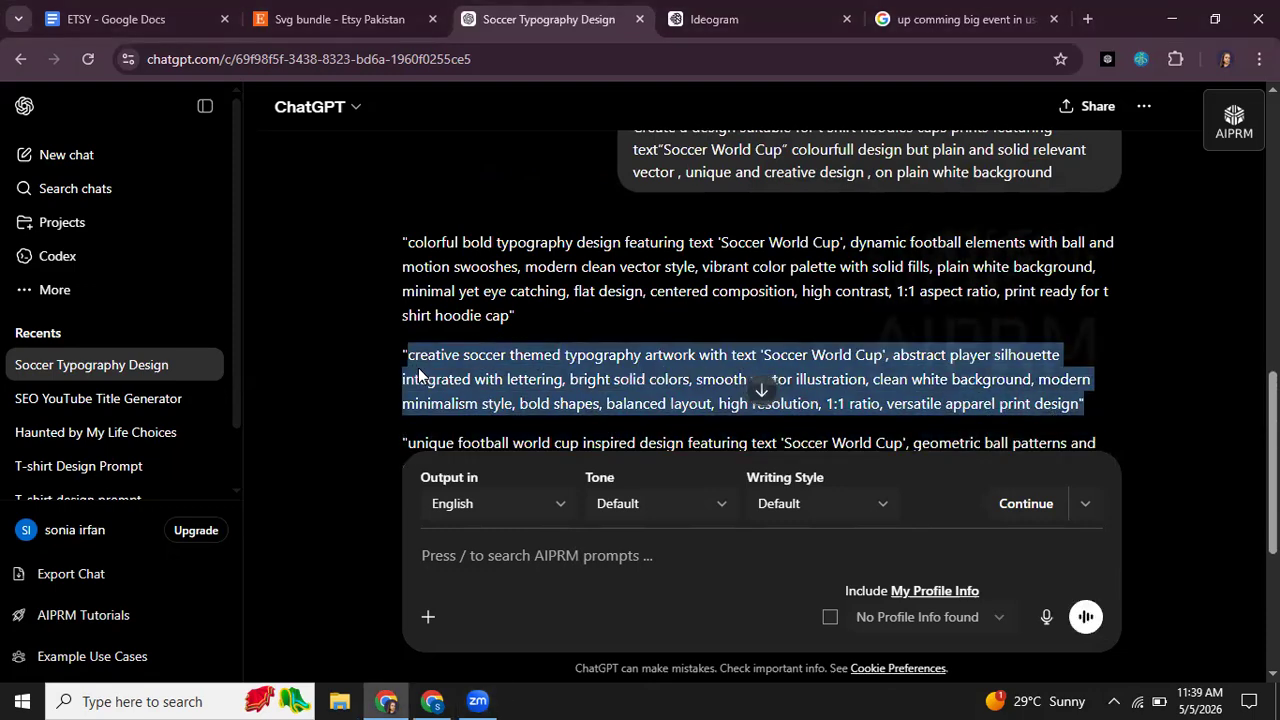
{"action": "left_click", "coordinate": [700, 30]}
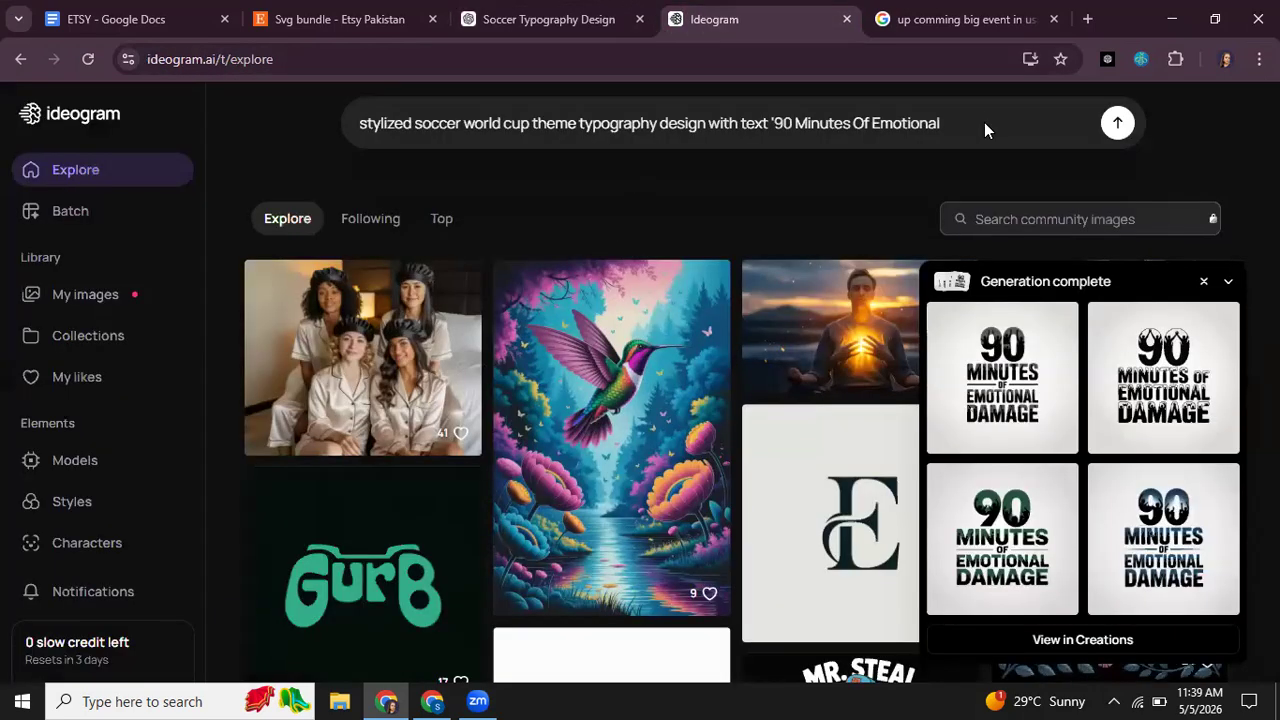
Step: Replace the whole Ideogram prompt with the copied "creative soccer themed" prompt, try to generate the images, and dismiss the upgrade offer
{"action": "left_click", "coordinate": [950, 128]}
{"action": "left_click_drag", "start_coordinate": [1114, 168], "coordinate": [340, 114]}
{"action": "key", "text": "ctrl+v"}
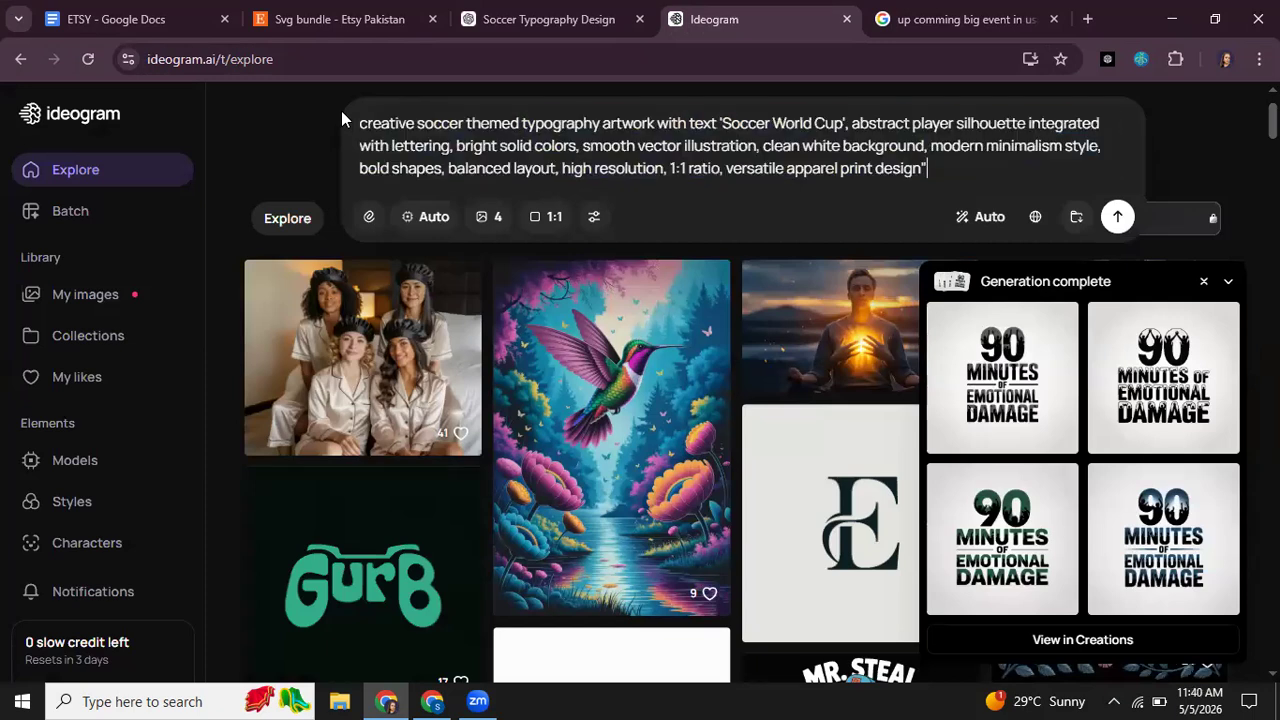
{"action": "key", "text": "Return"}
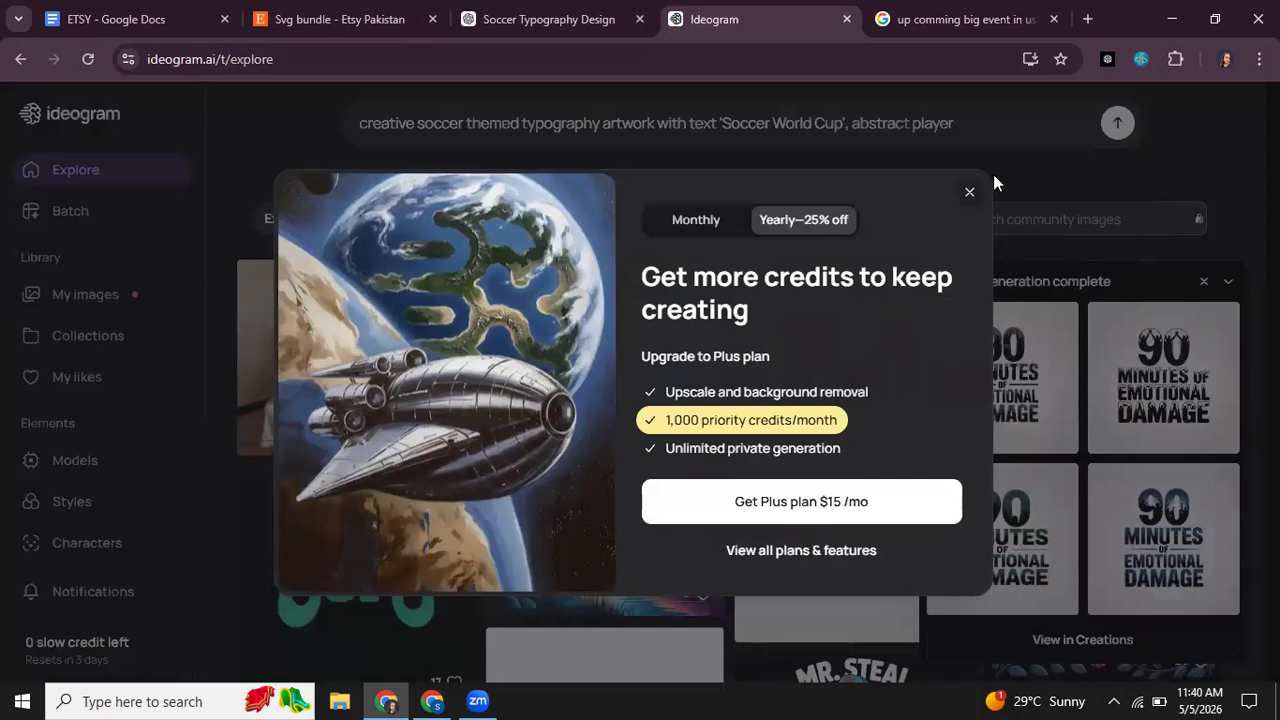
{"action": "left_click", "coordinate": [969, 193]}
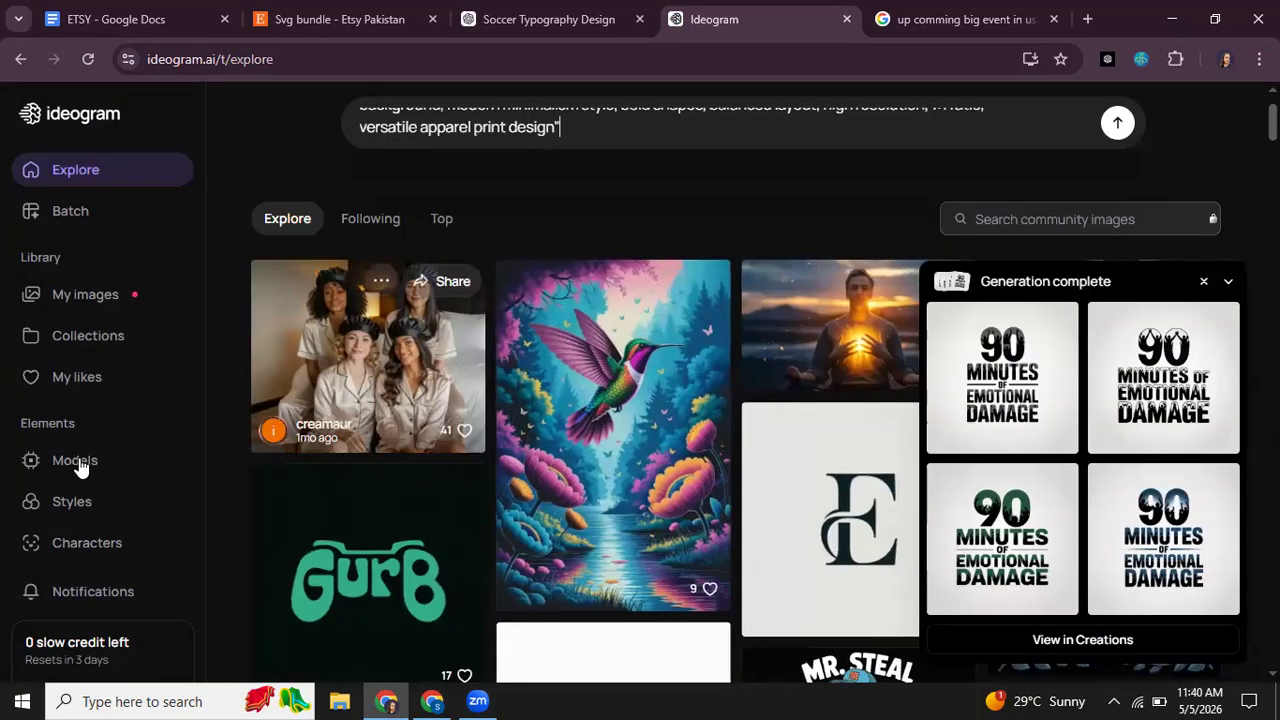
{"action": "scroll", "coordinate": [71, 463], "scroll_direction": "down", "scroll_amount": 2}
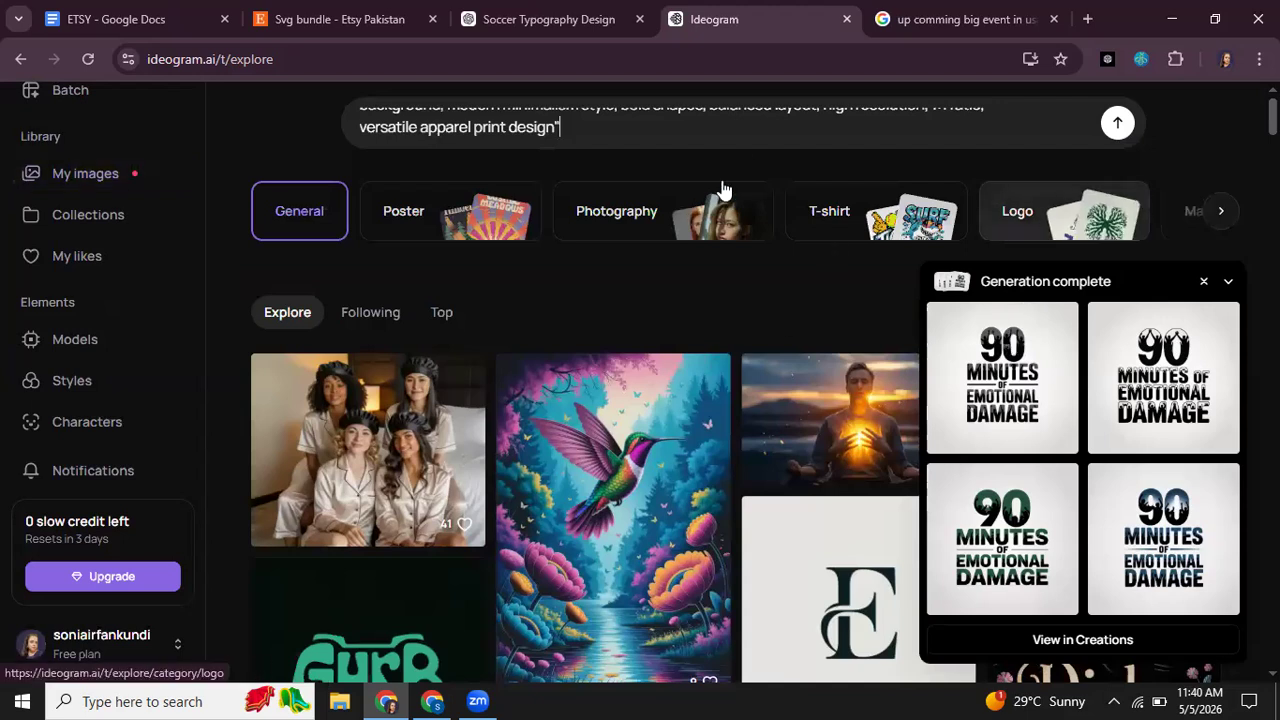
{"action": "left_click", "coordinate": [735, 109]}
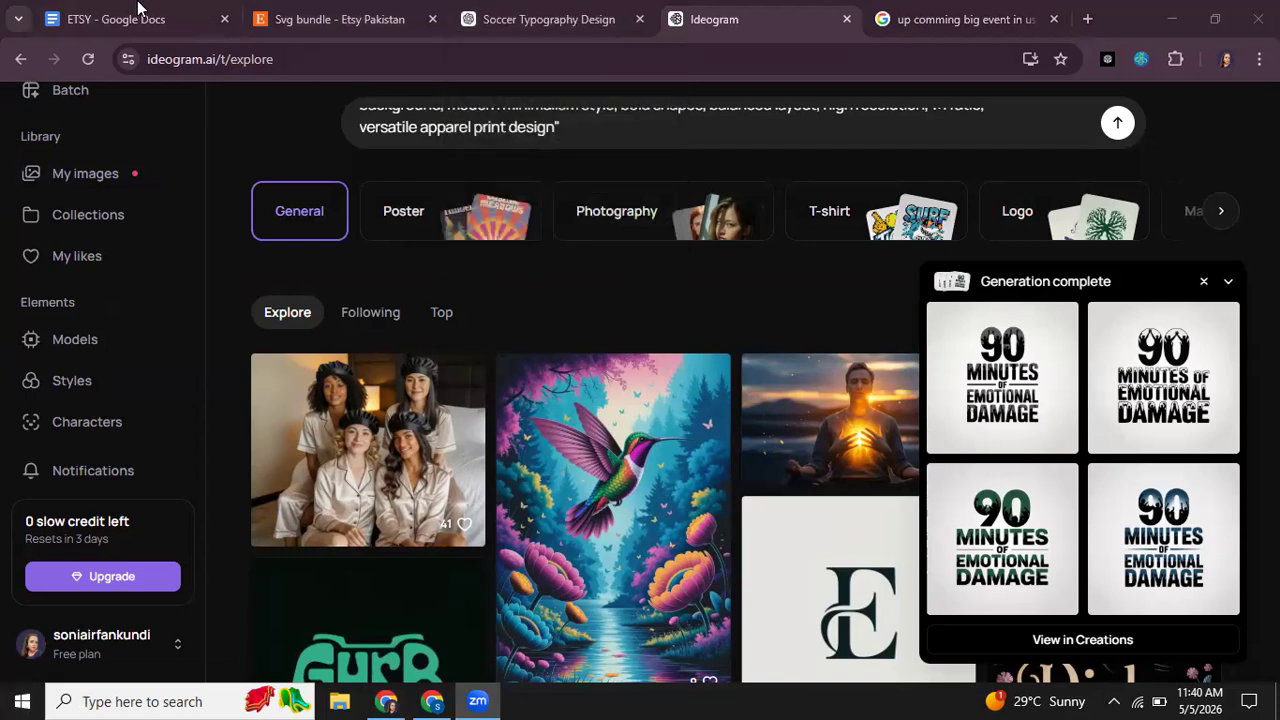
Step: Review the alternative design prompts in the ETSY document in Google Docs
{"action": "left_click", "coordinate": [135, 10]}
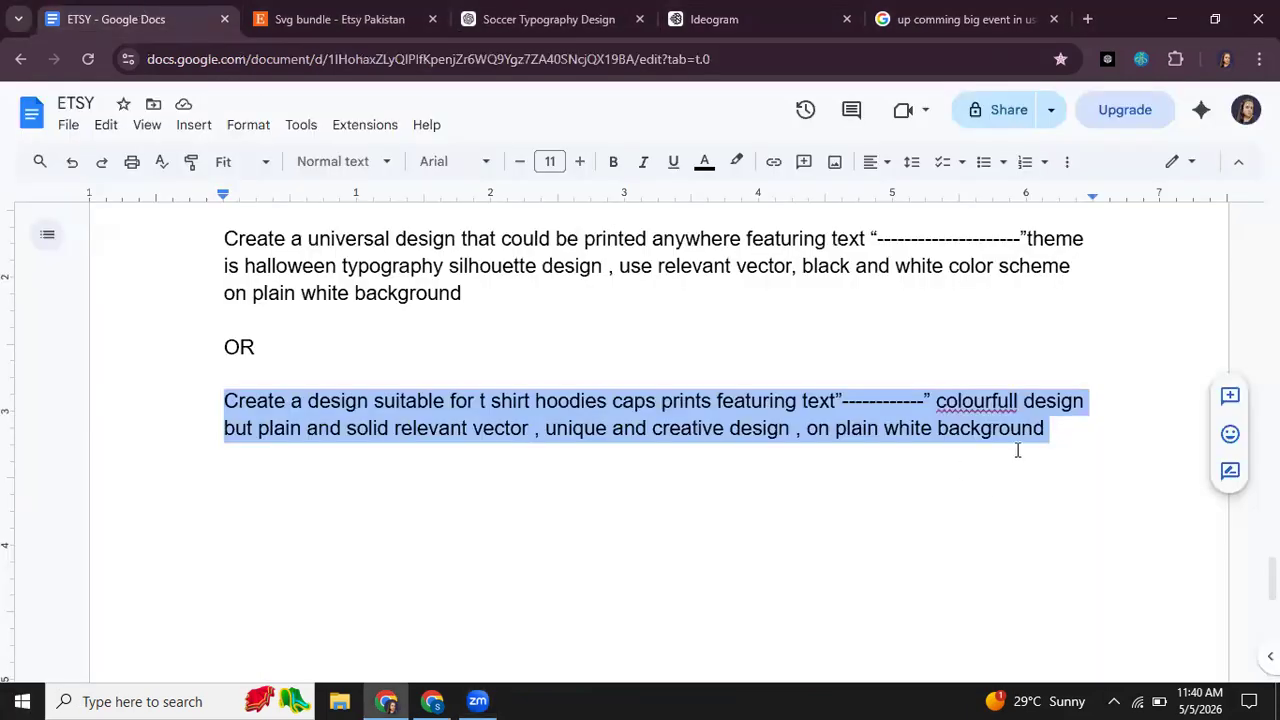
{"action": "scroll", "coordinate": [1017, 450], "scroll_direction": "down", "scroll_amount": 1}
{"action": "scroll", "coordinate": [687, 357], "scroll_direction": "down", "scroll_amount": 1}
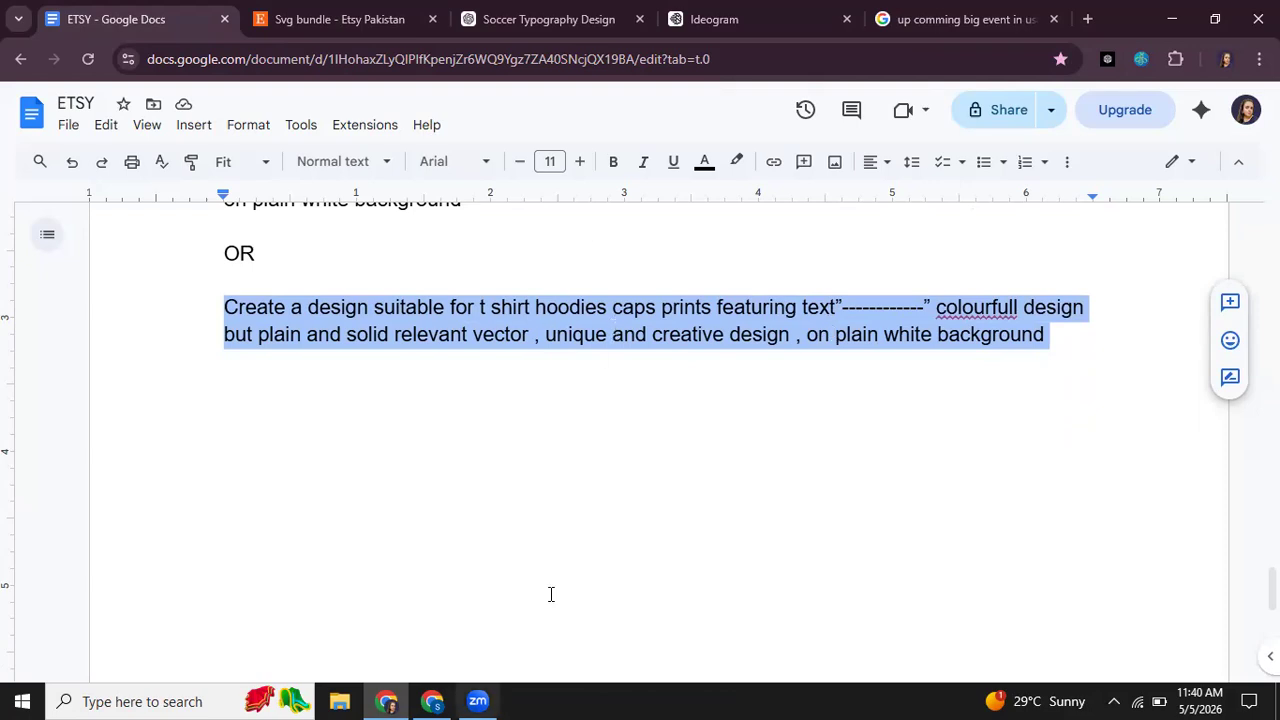
{"action": "scroll", "coordinate": [454, 338], "scroll_direction": "up", "scroll_amount": 4}
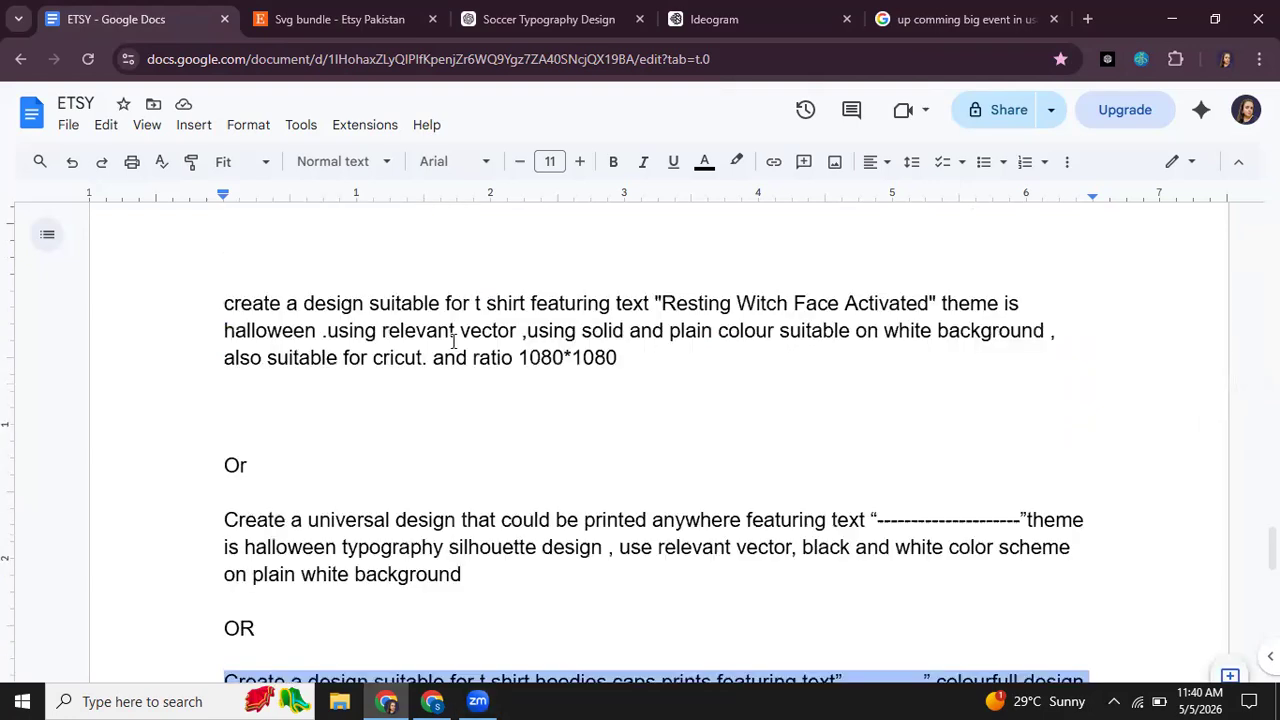
Step: Switch to Etsy and examine the designs, prices and view figures of the "svg bundle" search results
{"action": "left_click", "coordinate": [302, 18]}
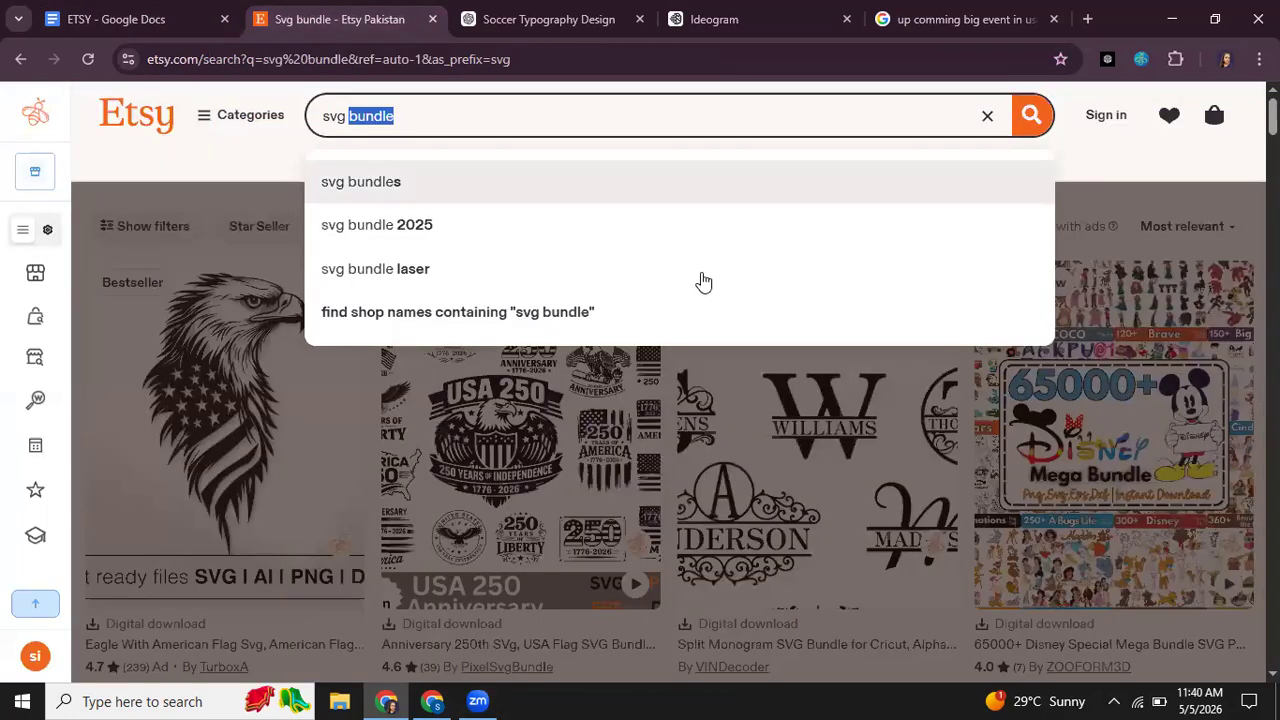
{"action": "scroll", "coordinate": [700, 283], "scroll_direction": "down", "scroll_amount": 2}
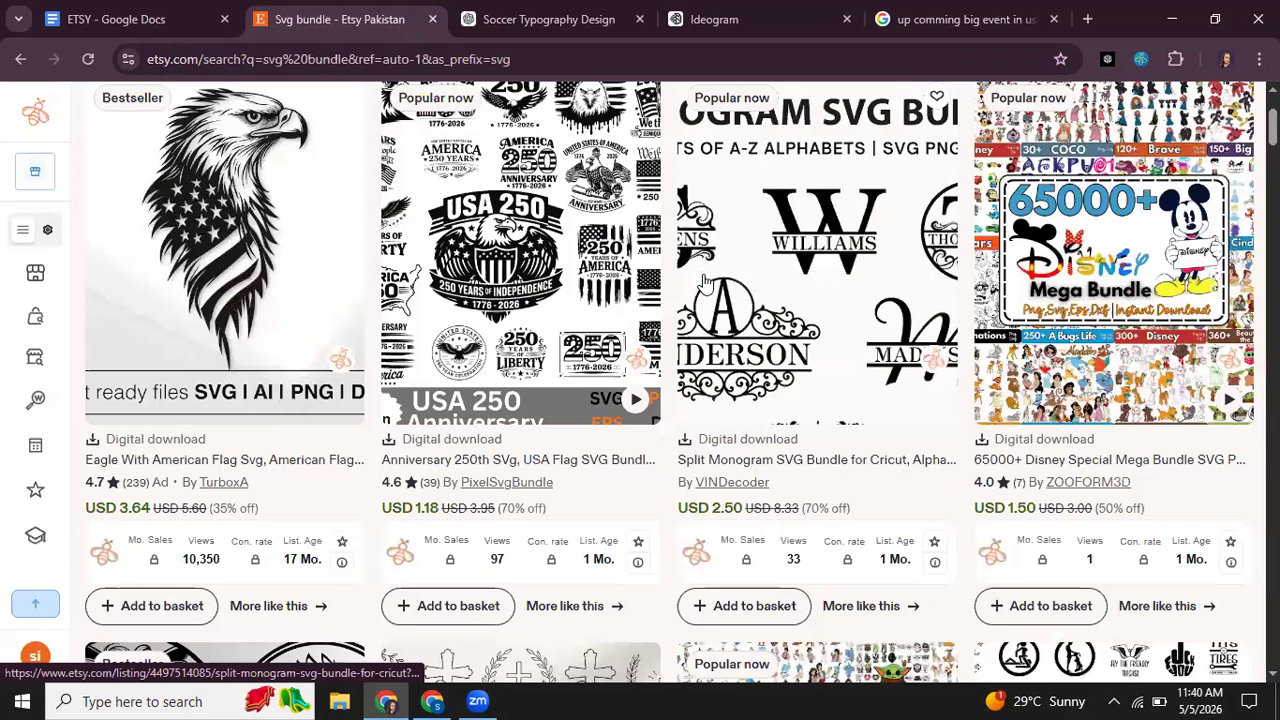
{"action": "scroll", "coordinate": [763, 374], "scroll_direction": "down", "scroll_amount": 1}
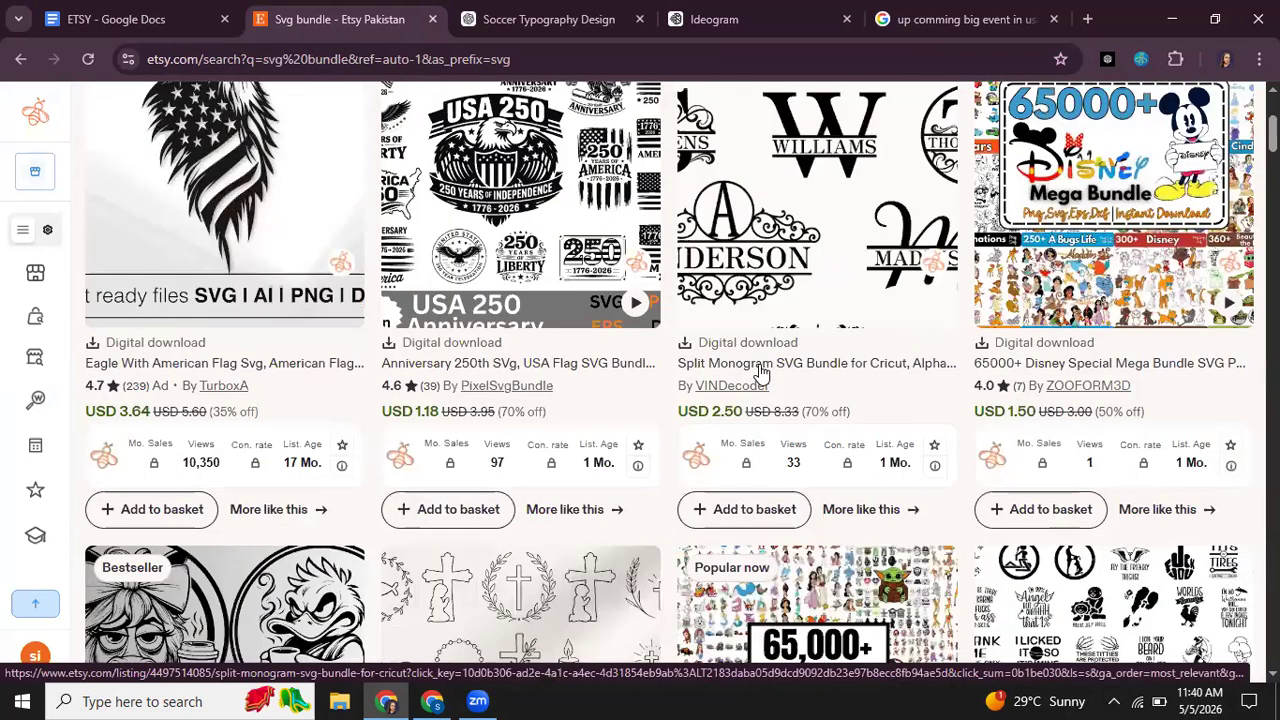
{"action": "mouse_move", "coordinate": [712, 387]}
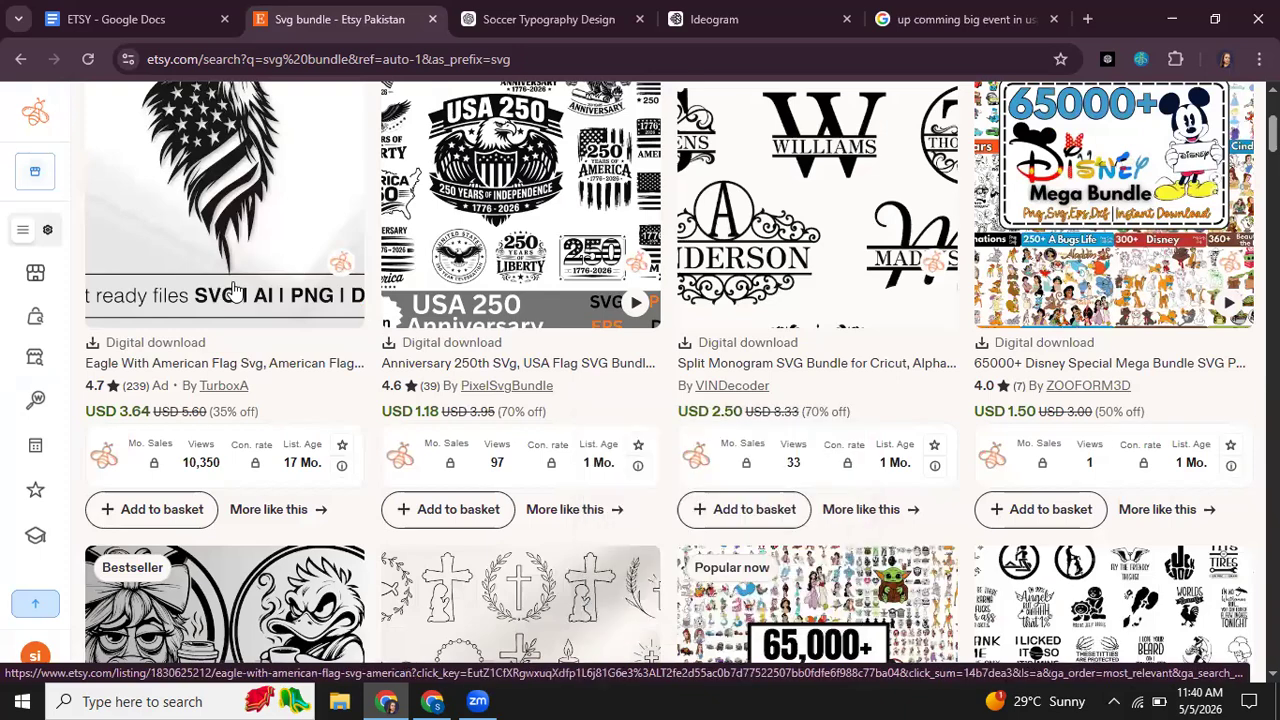
{"action": "scroll", "coordinate": [222, 290], "scroll_direction": "up", "scroll_amount": 2}
{"action": "scroll", "coordinate": [1170, 350], "scroll_direction": "down", "scroll_amount": 3}
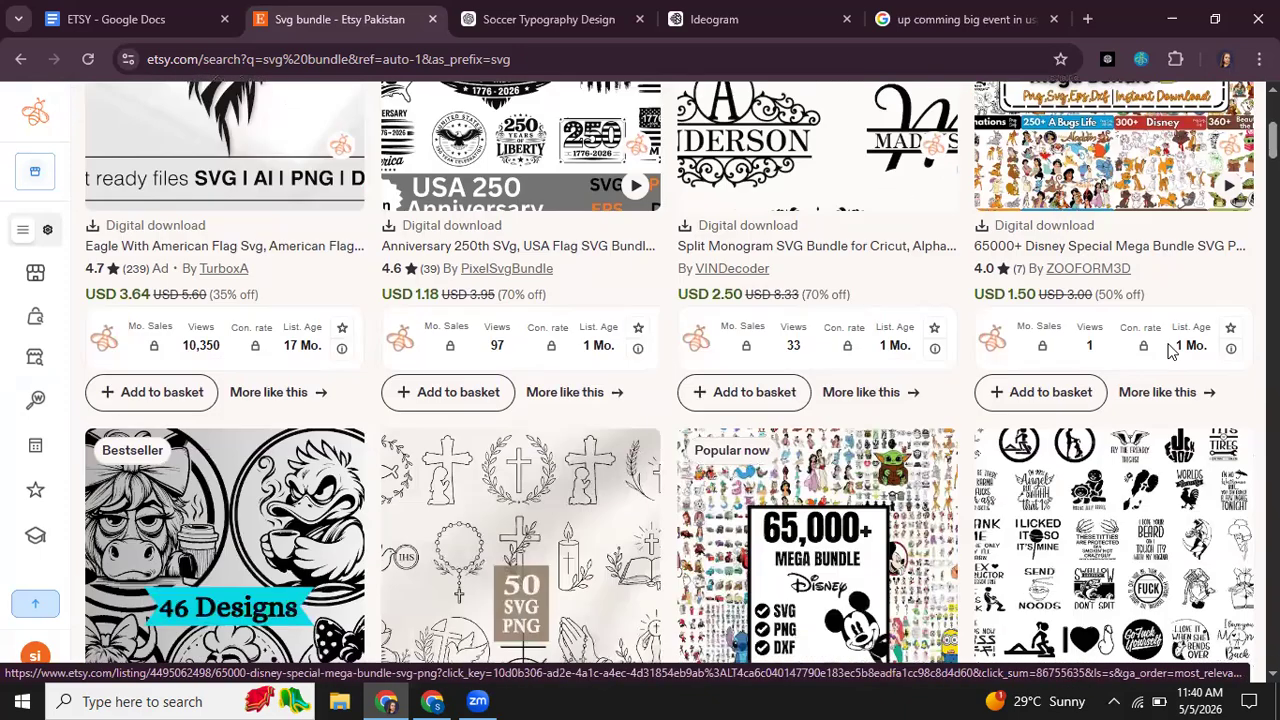
{"action": "scroll", "coordinate": [1080, 250], "scroll_direction": "down", "scroll_amount": 3}
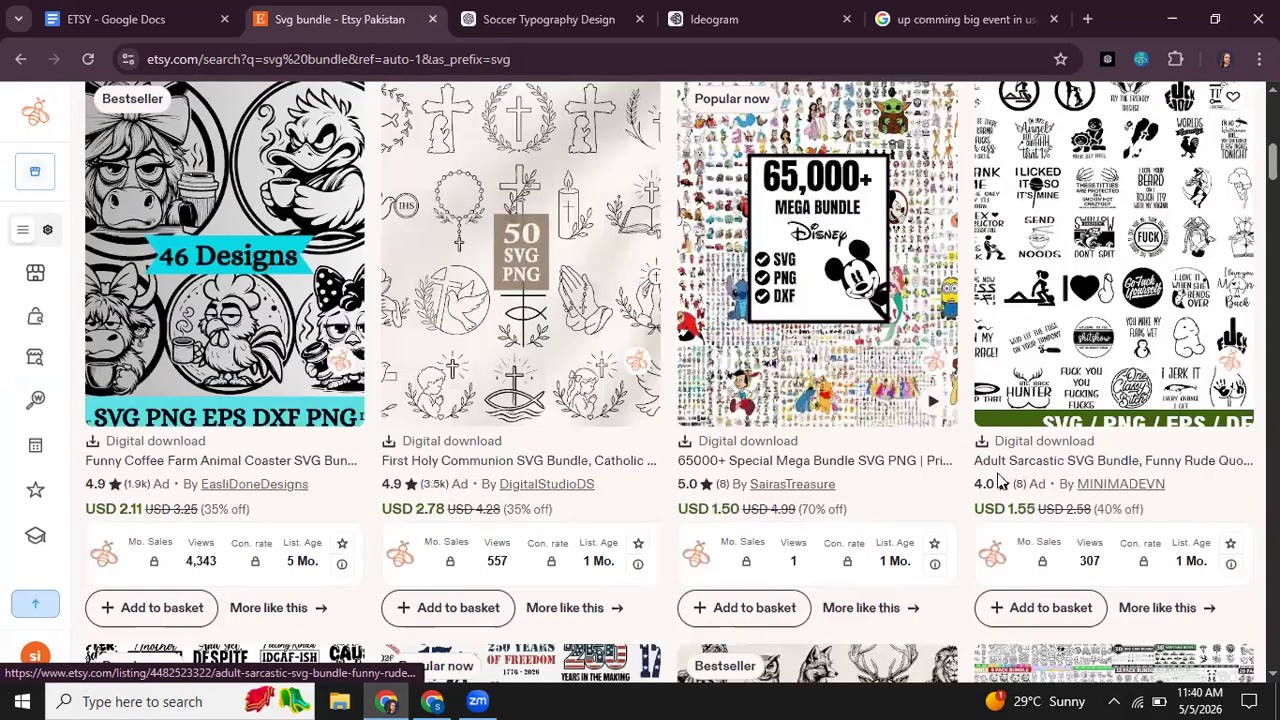
{"action": "scroll", "coordinate": [1080, 400], "scroll_direction": "down", "scroll_amount": 1}
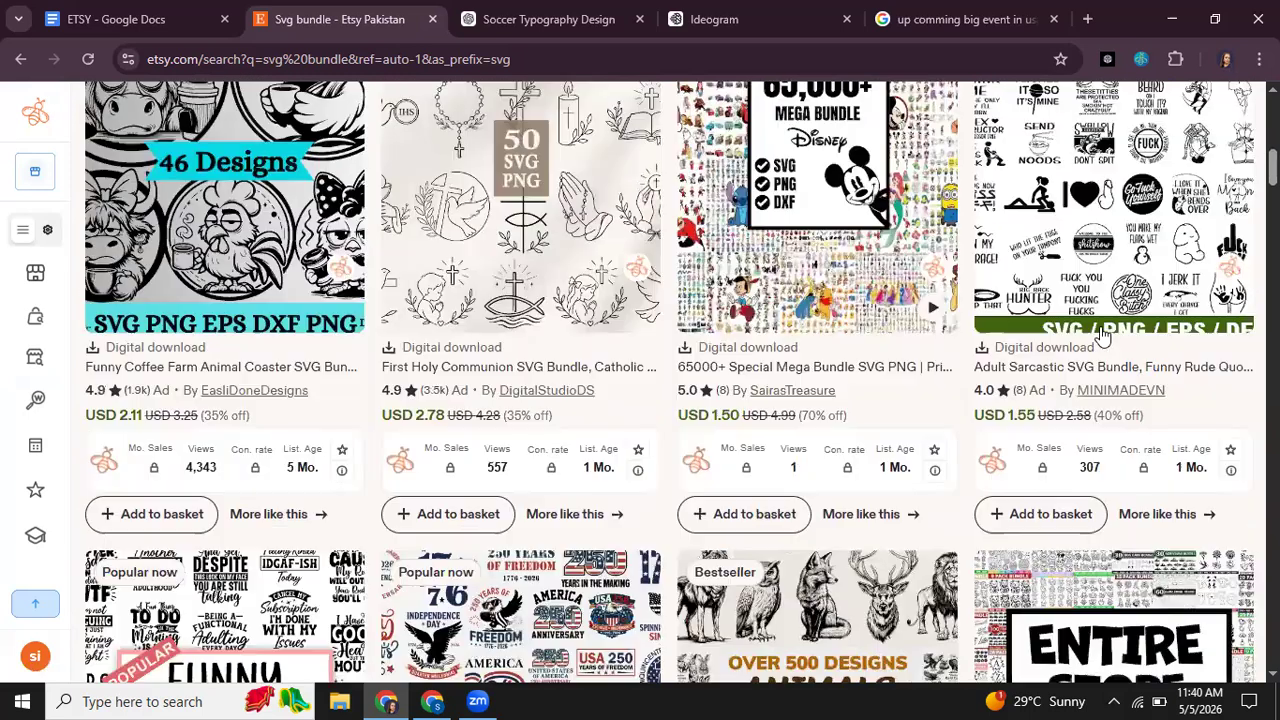
Step: Open the Adult Sarcastic SVG Bundle listing, highlight part of its title, and return to the ETSY document in Google Docs
{"action": "left_click", "coordinate": [1100, 250]}
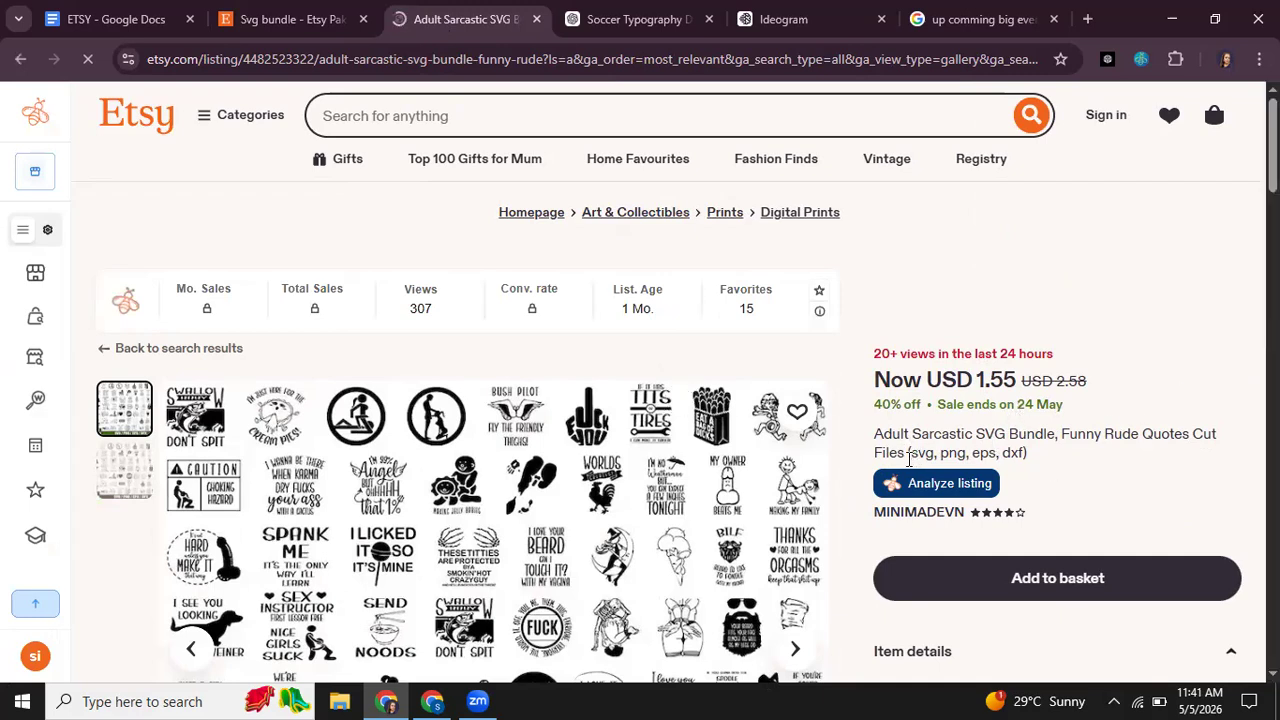
{"action": "left_click_drag", "start_coordinate": [906, 455], "coordinate": [917, 441]}
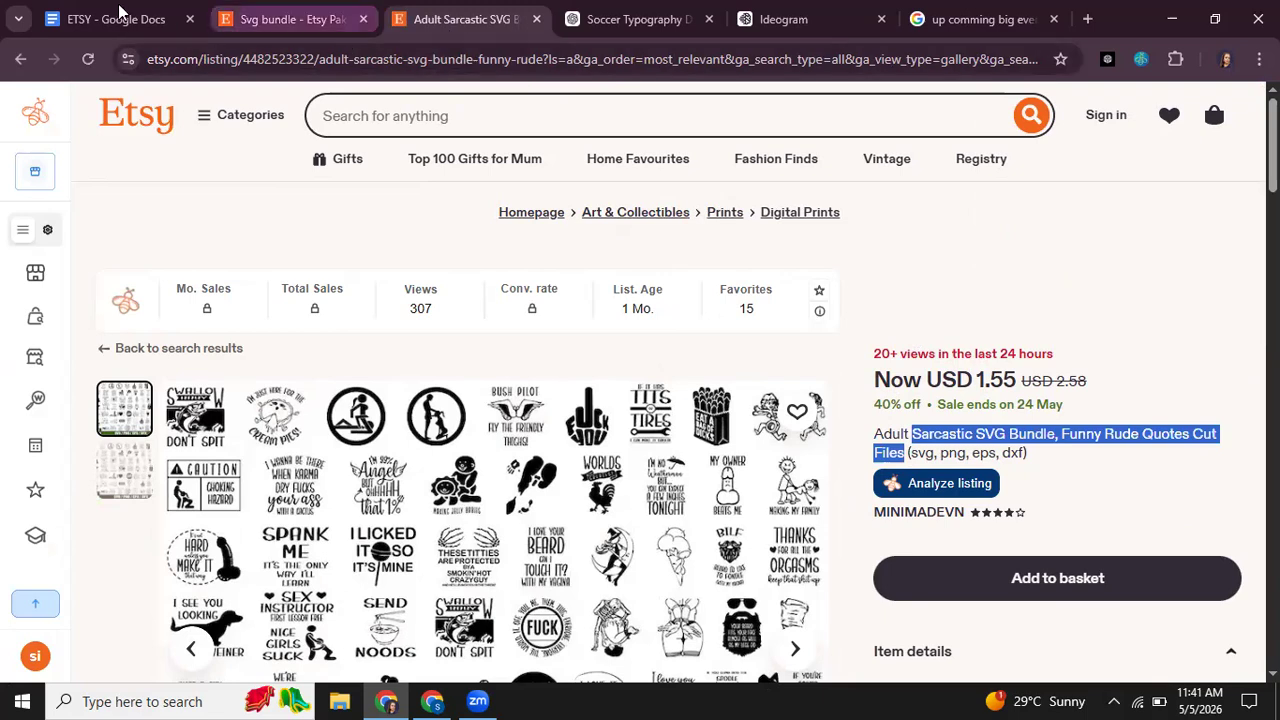
{"action": "left_click", "coordinate": [112, 19]}
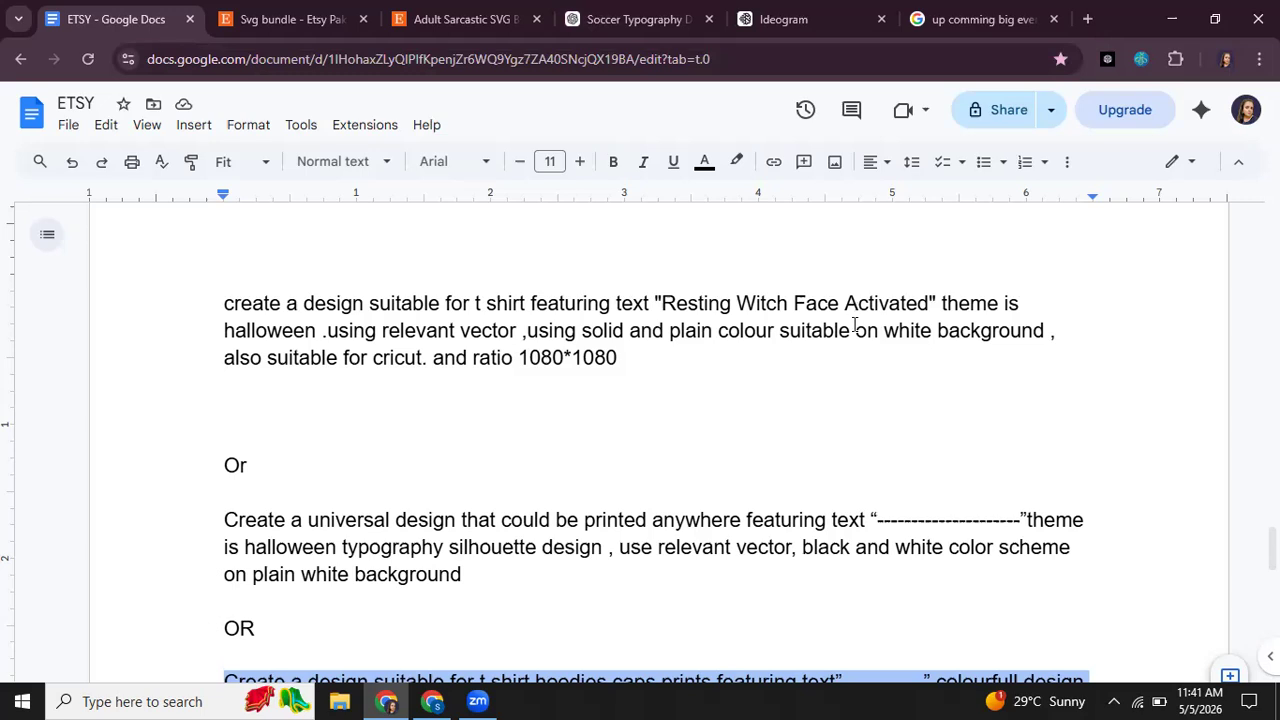
Step: Return to Etsy's "svg bundle" results, open the Bee SVG Bundle listing in a separate tab, and continue examining the result list
{"action": "left_click", "coordinate": [337, 20]}
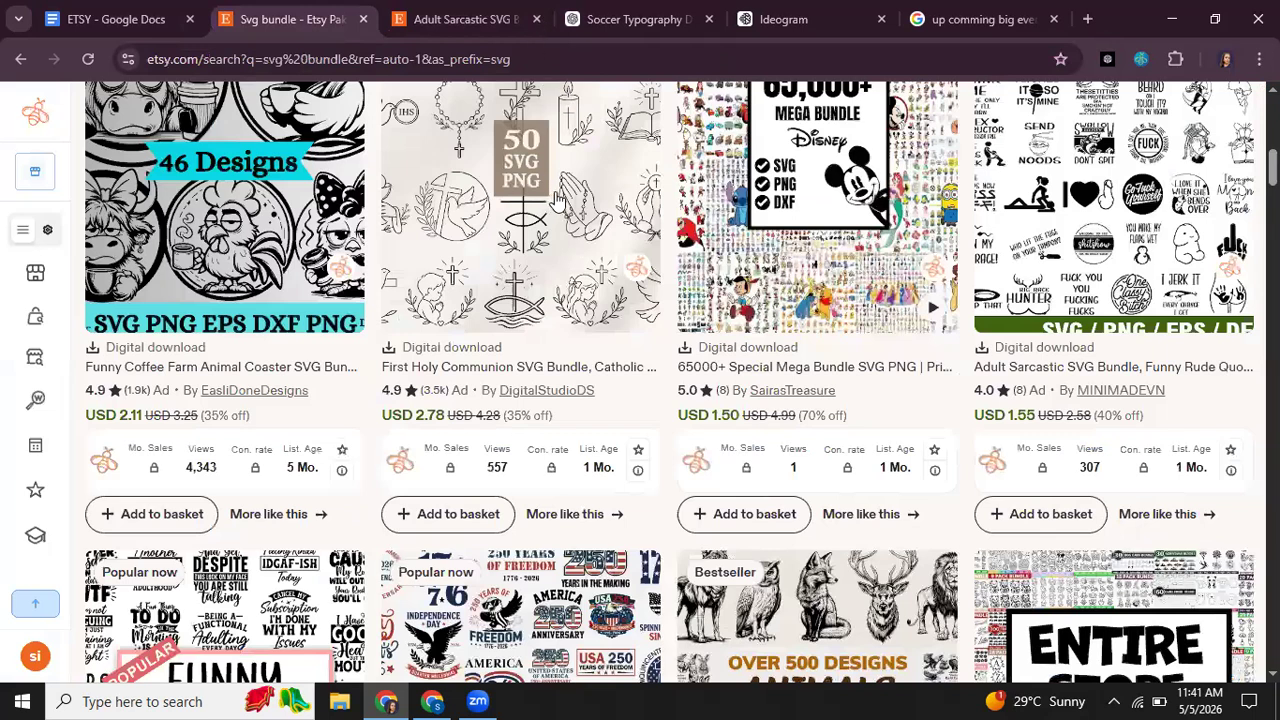
{"action": "scroll", "coordinate": [552, 200], "scroll_direction": "down", "scroll_amount": 5}
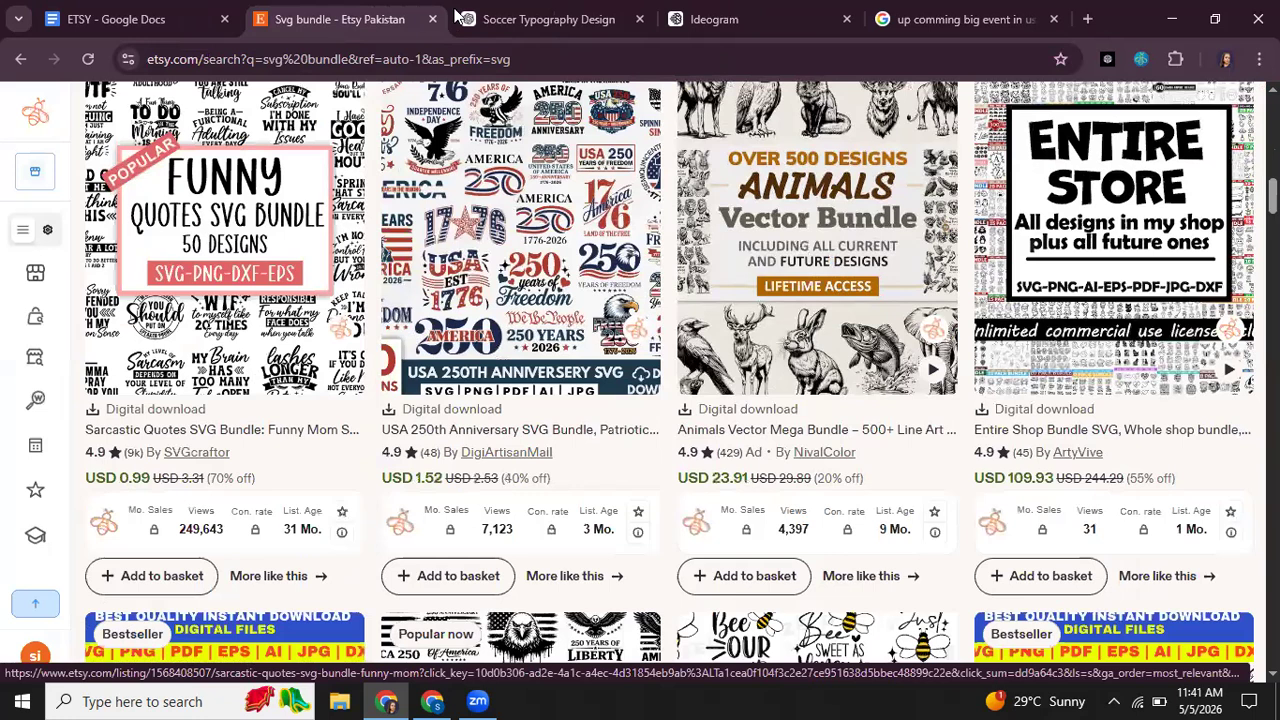
{"action": "left_click", "coordinate": [817, 332]}
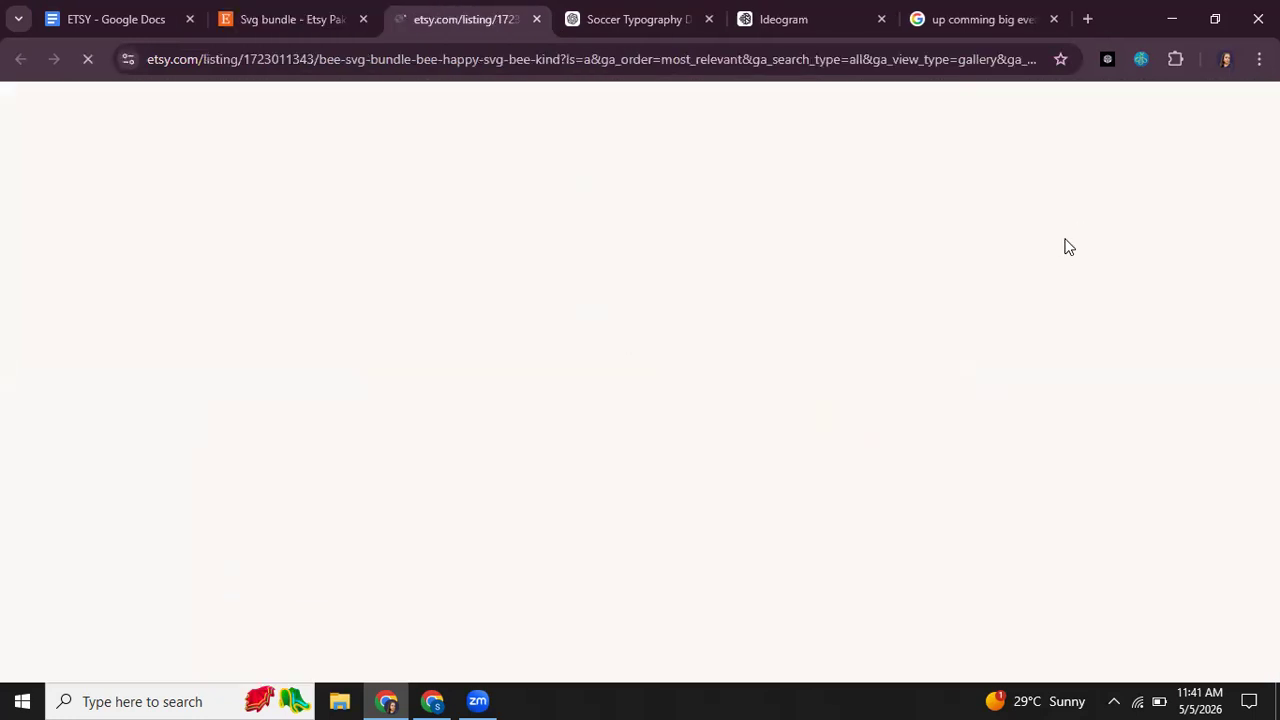
{"action": "left_click", "coordinate": [312, 14]}
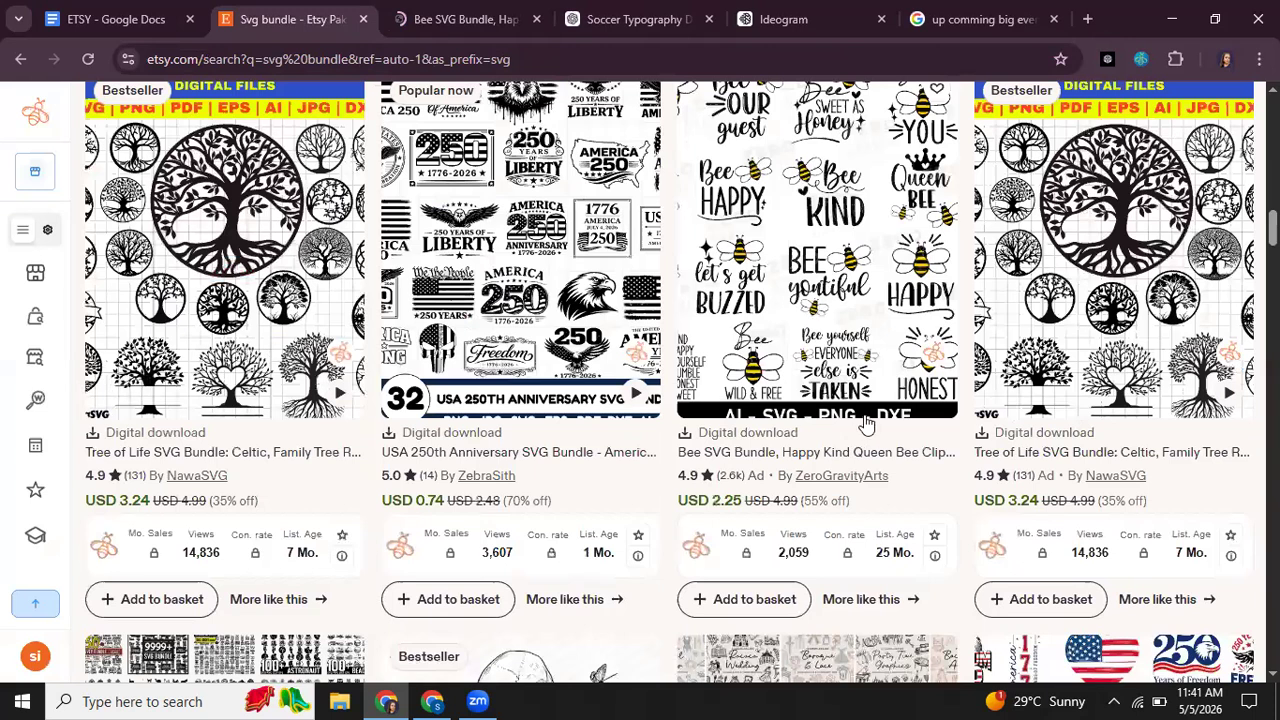
{"action": "scroll", "coordinate": [436, 200], "scroll_direction": "down", "scroll_amount": 8}
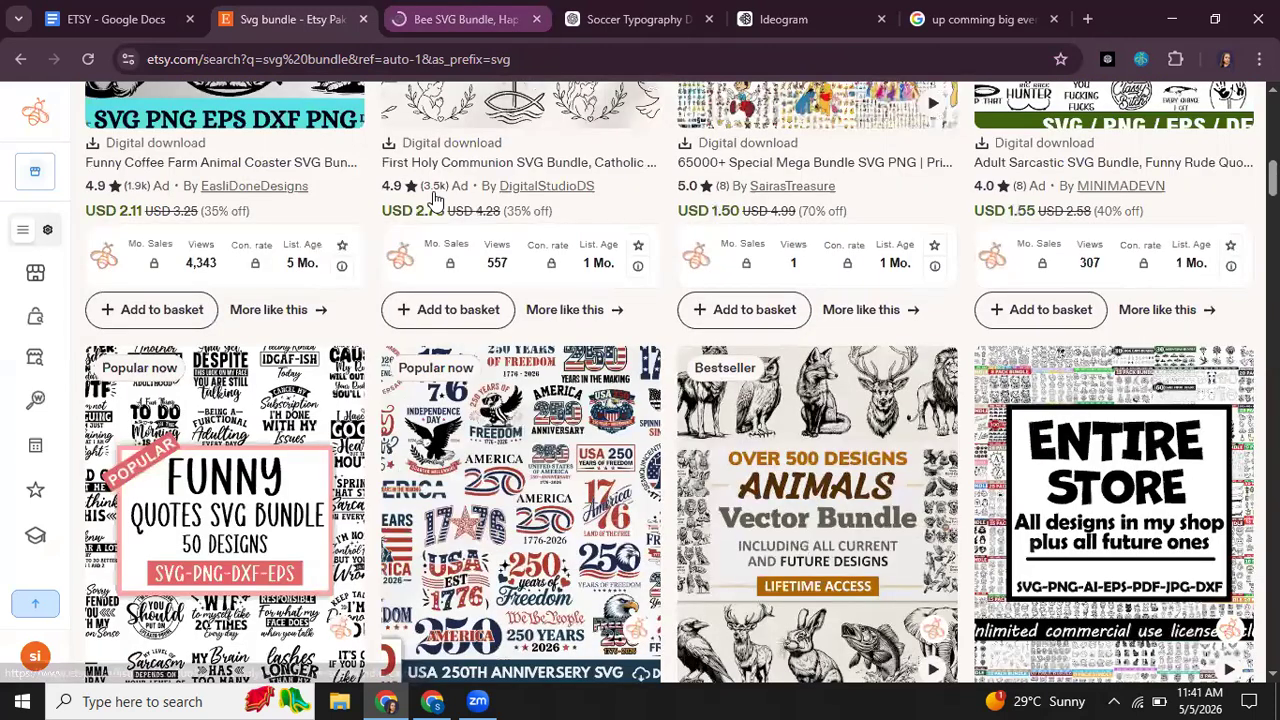
Step: Open the Bee SVG Bundle listing's tab and examine its design preview, price and listing statistics
{"action": "key", "text": "ctrl+Tab"}
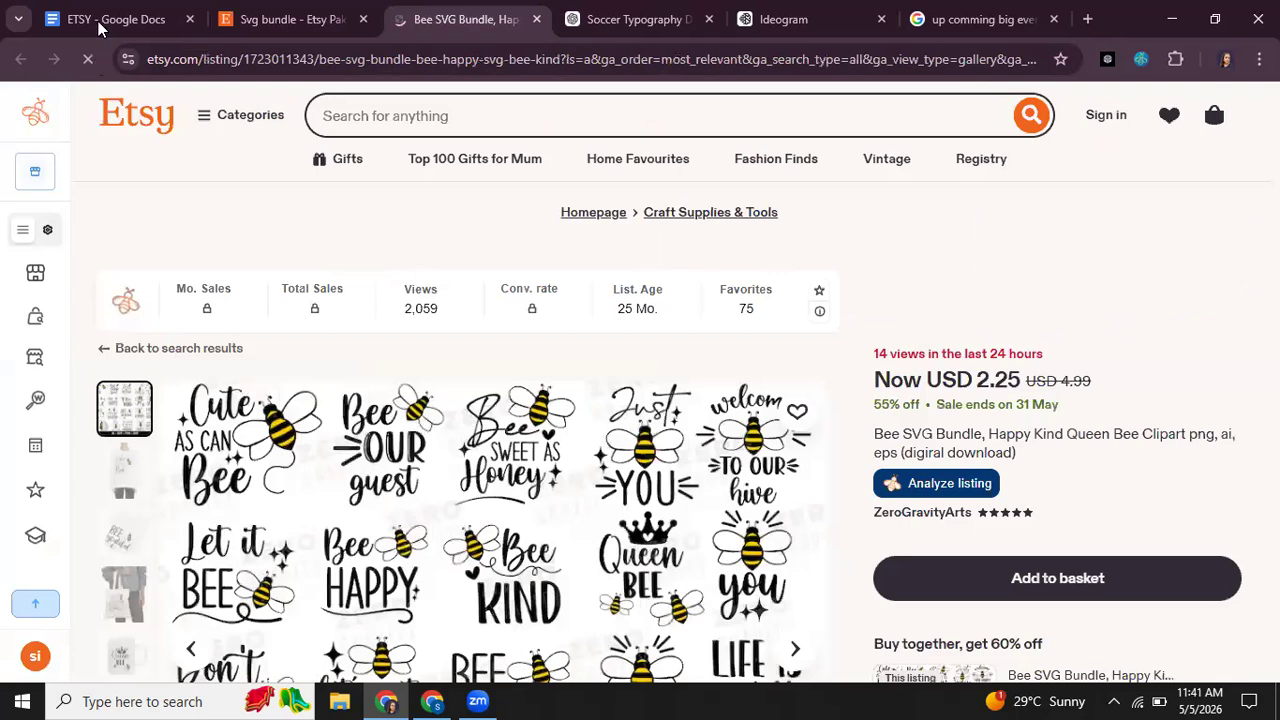
{"action": "scroll", "coordinate": [938, 272], "scroll_direction": "down", "scroll_amount": 1}
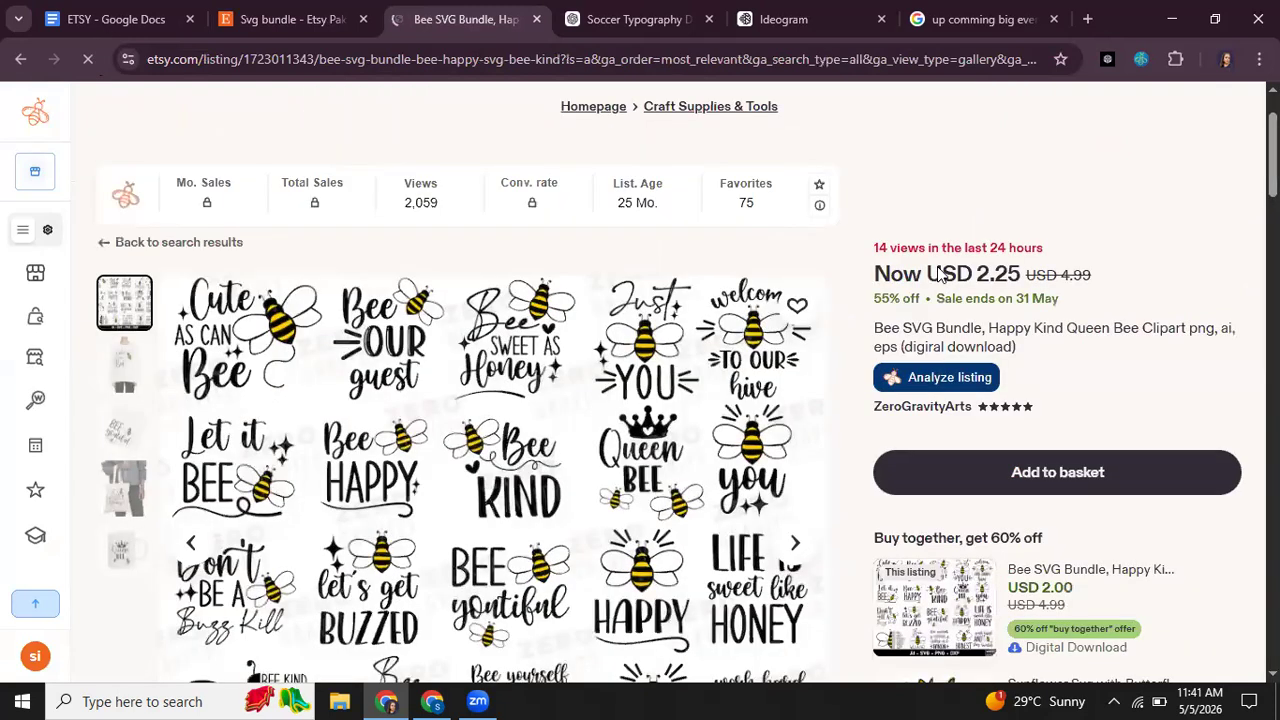
{"action": "scroll", "coordinate": [910, 265], "scroll_direction": "down", "scroll_amount": 1}
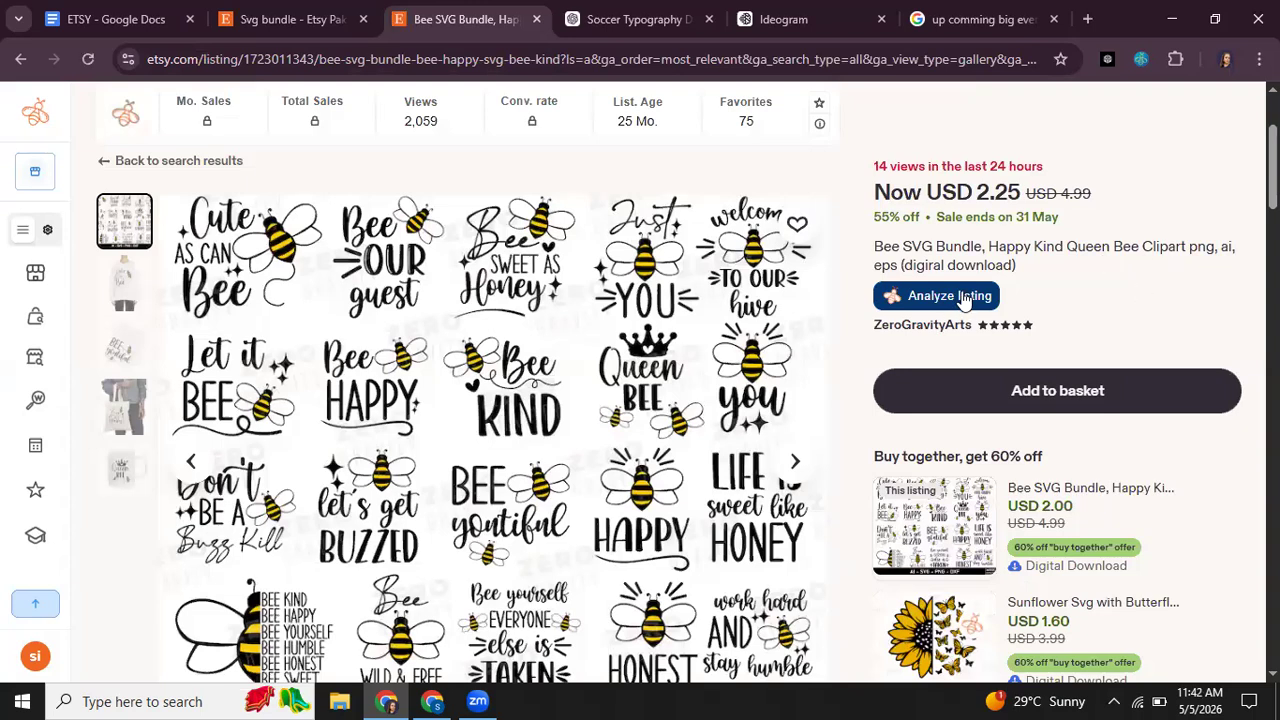
{"action": "scroll", "coordinate": [963, 300], "scroll_direction": "down", "scroll_amount": 2}
{"action": "scroll", "coordinate": [985, 266], "scroll_direction": "up", "scroll_amount": 2}
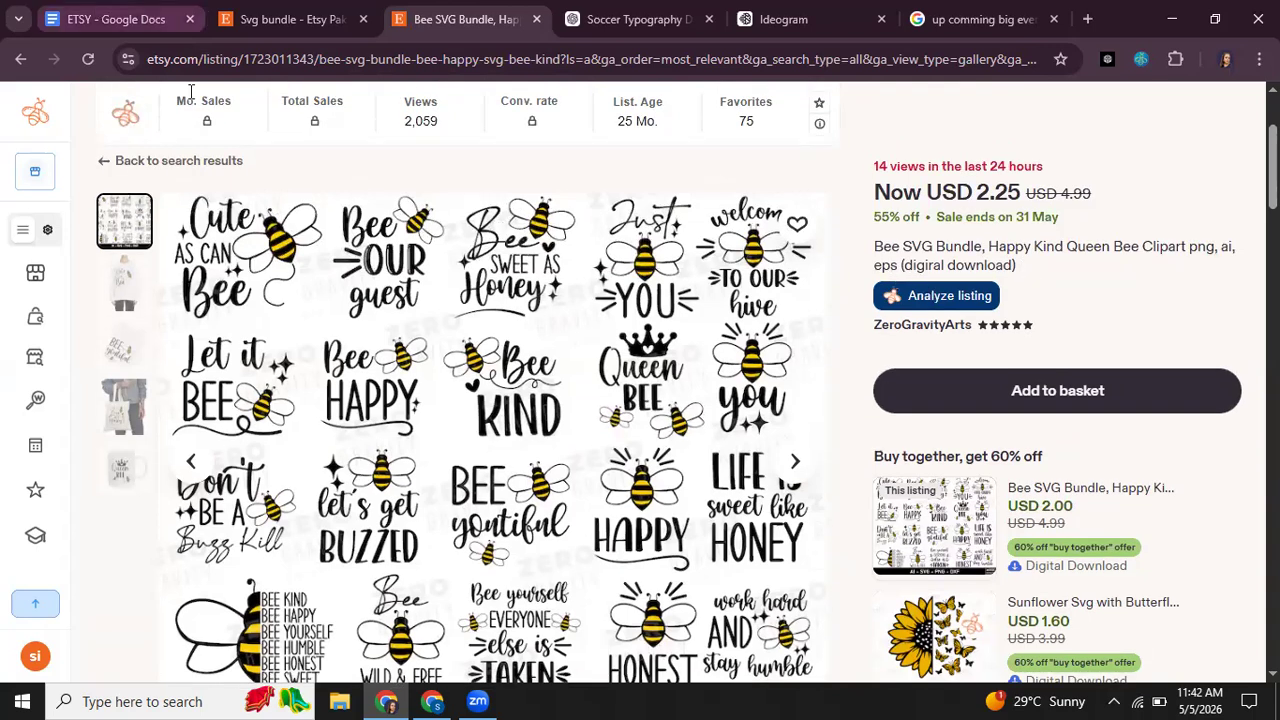
Step: Check the ETSY document in Google Docs and the generated designs in Ideogram, and return to the Bee SVG Bundle preview on Etsy
{"action": "key", "text": "ctrl+1"}
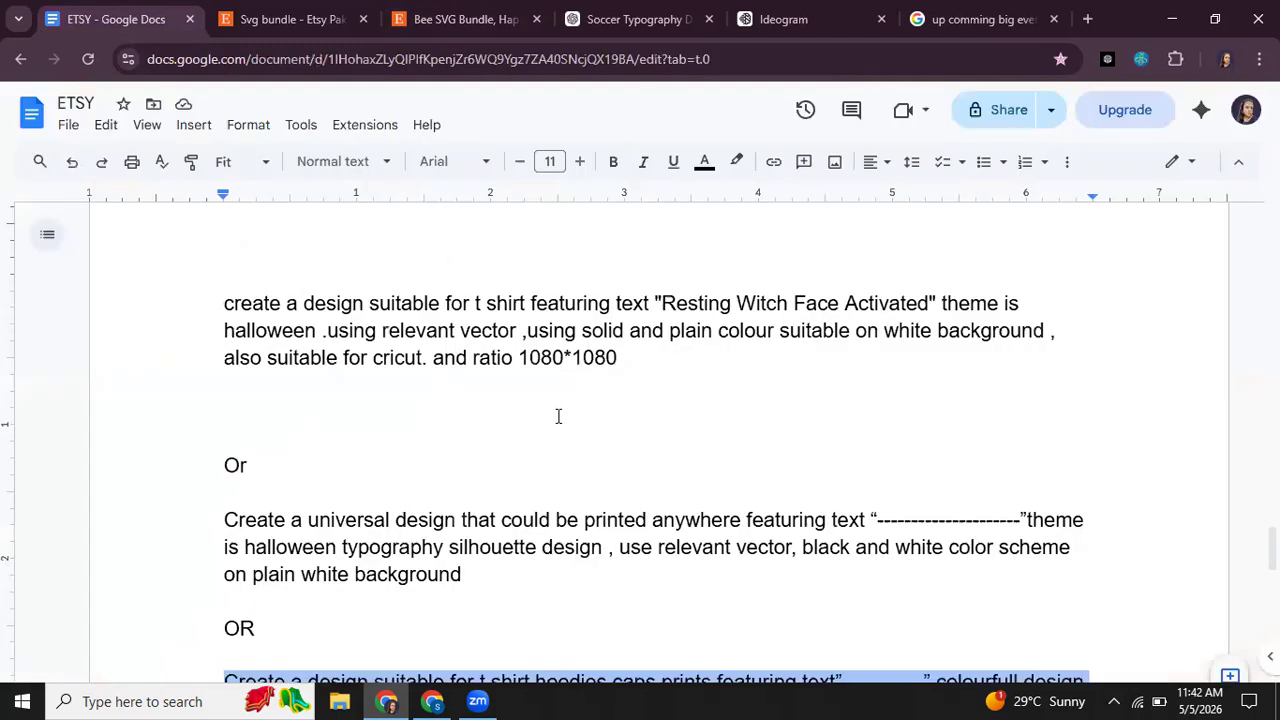
{"action": "left_click", "coordinate": [791, 8]}
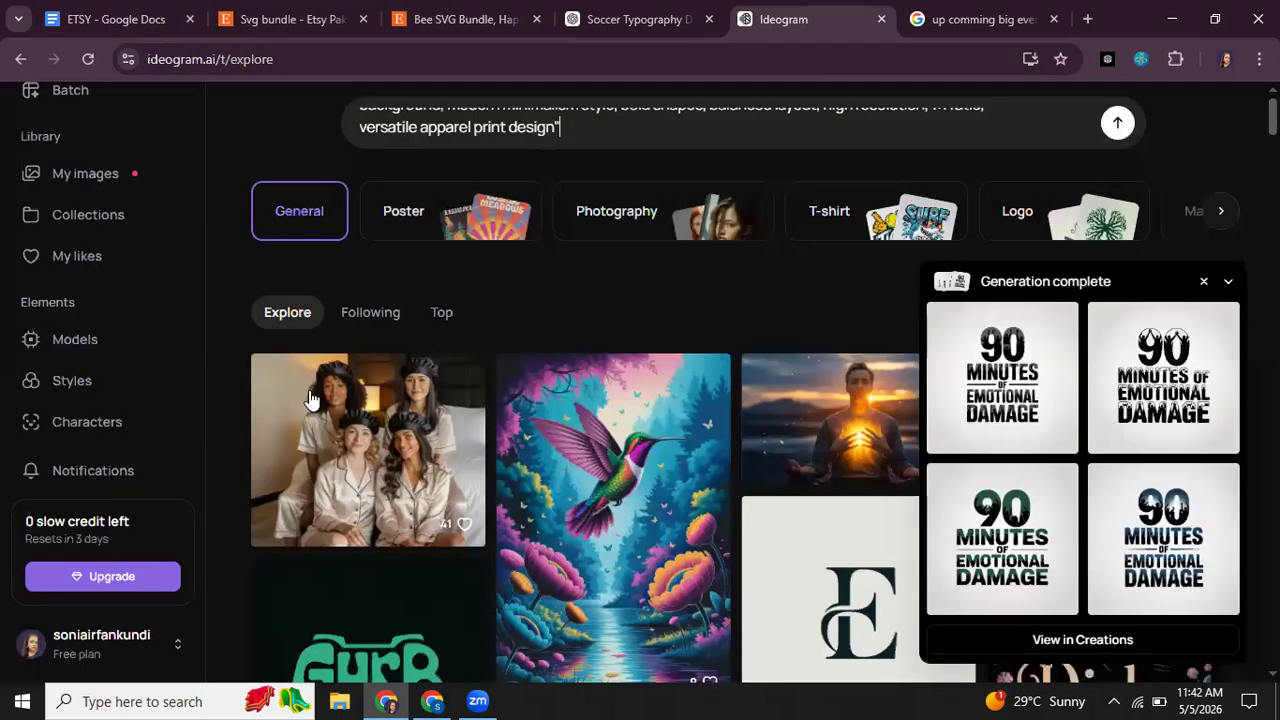
{"action": "left_click", "coordinate": [512, 16]}
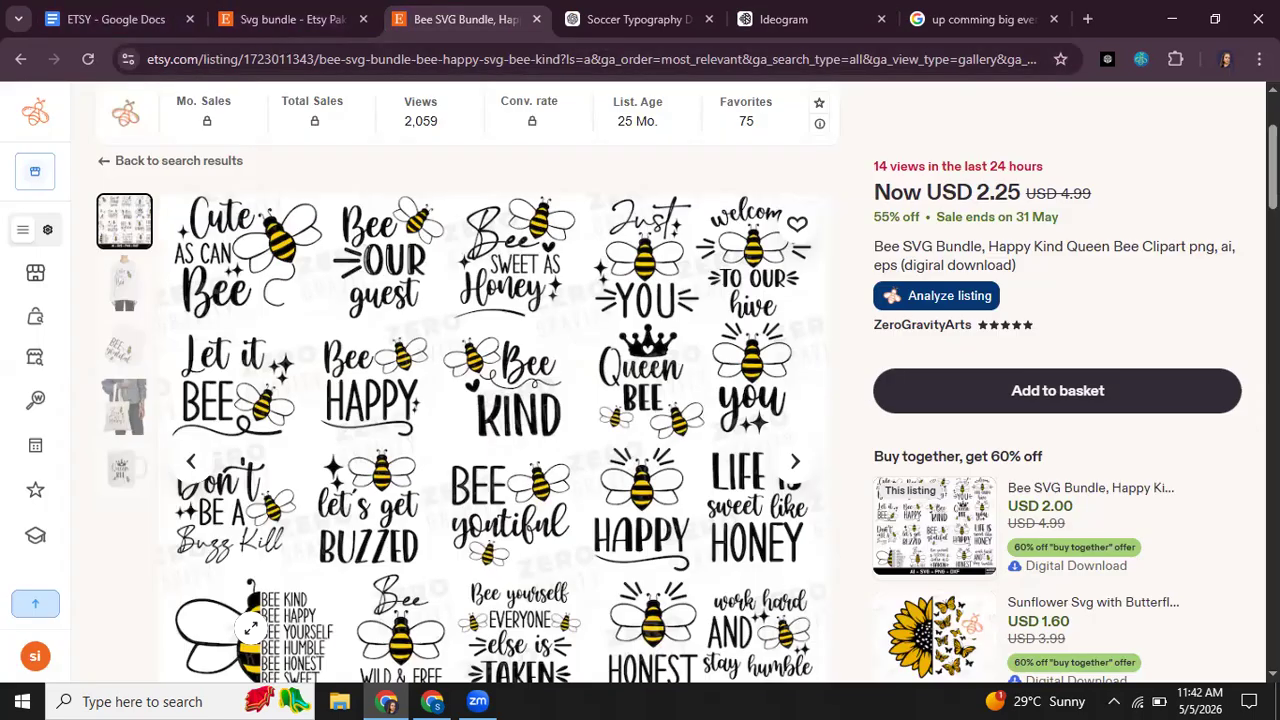
{"action": "scroll", "coordinate": [655, 368], "scroll_direction": "down", "scroll_amount": 1}
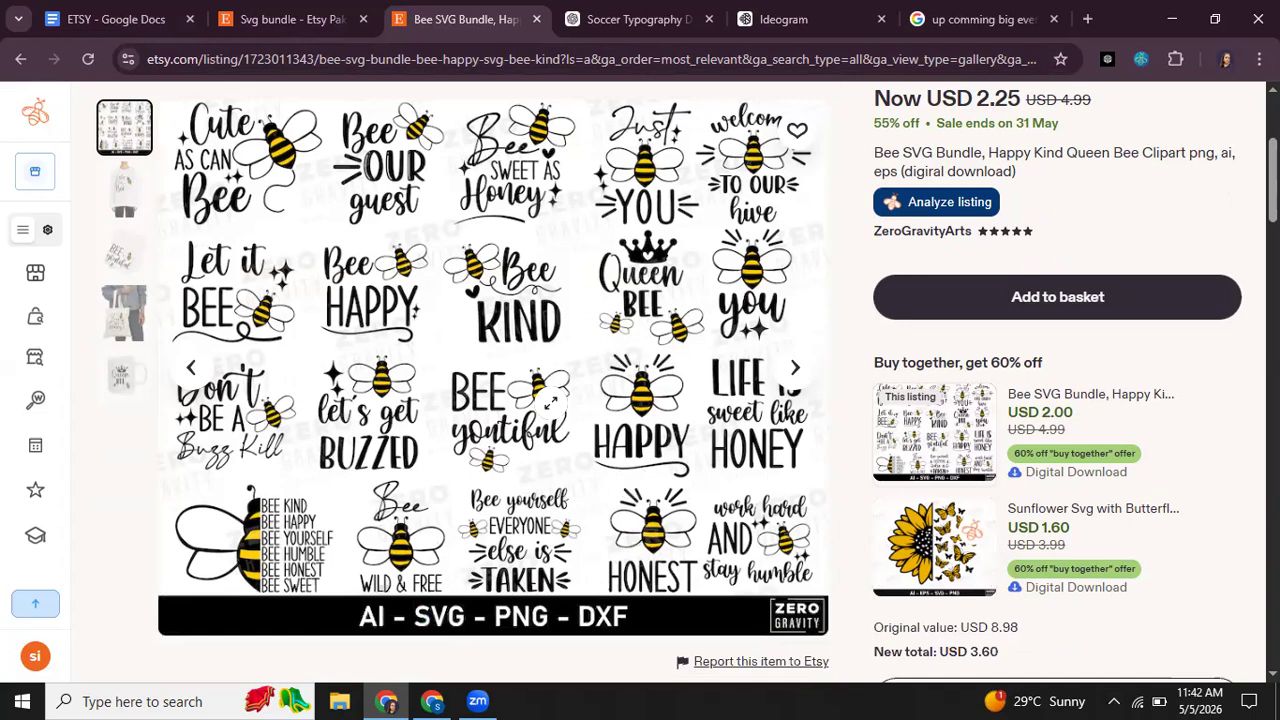
Step: Return to Etsy's "svg bundle" results, open the Eagle With American Flag Svg listing in a separate tab, and examine its preview
{"action": "left_click", "coordinate": [276, 14]}
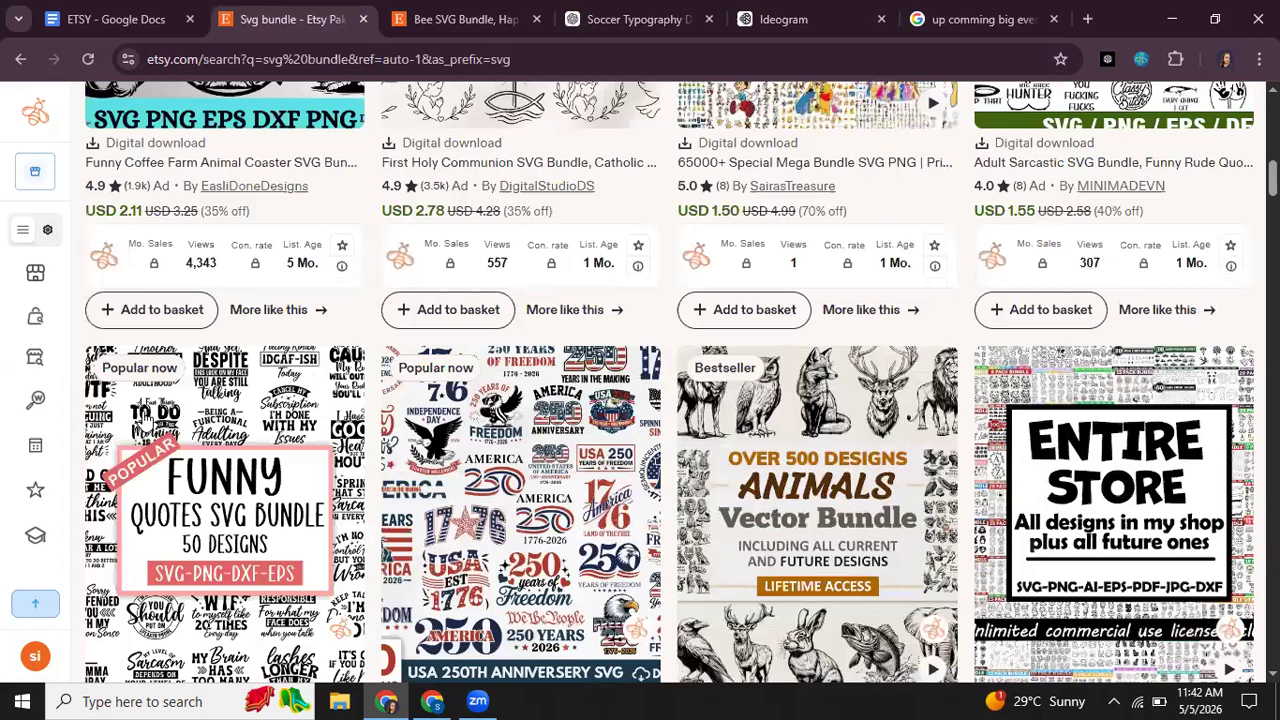
{"action": "left_click", "coordinate": [143, 413]}
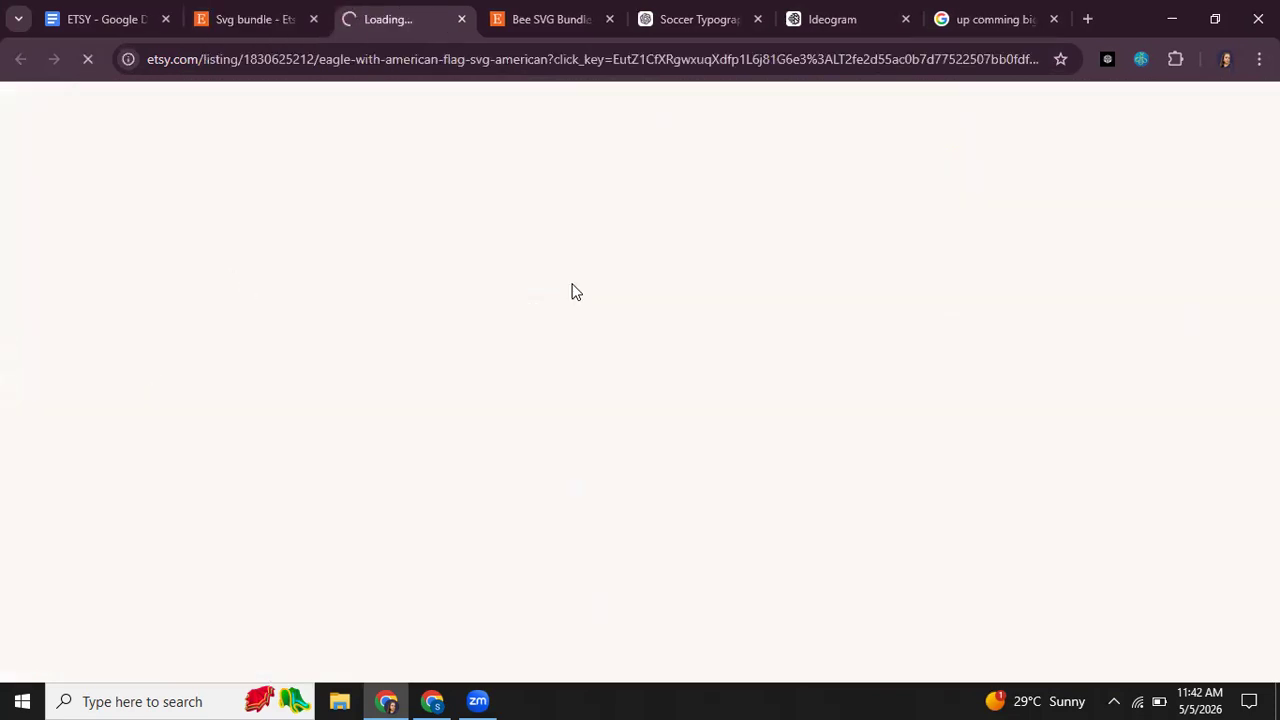
{"action": "scroll", "coordinate": [617, 304], "scroll_direction": "down", "scroll_amount": 1}
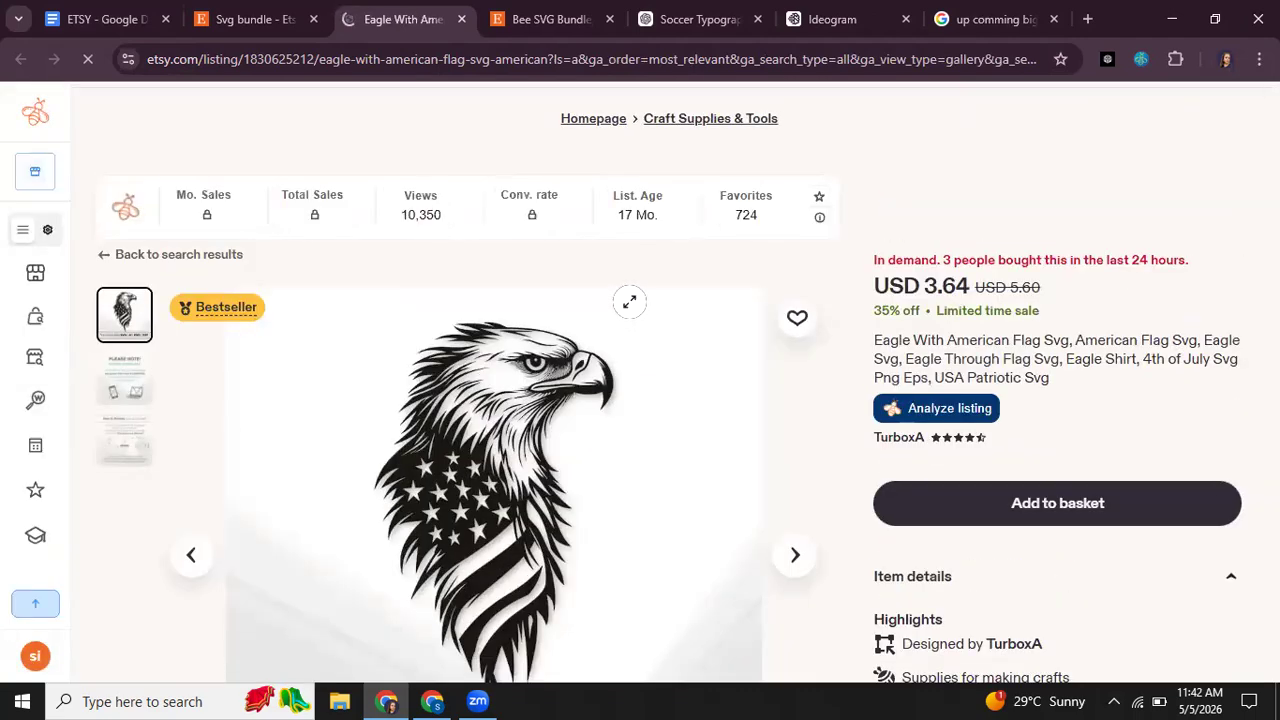
{"action": "scroll", "coordinate": [443, 404], "scroll_direction": "down", "scroll_amount": 1}
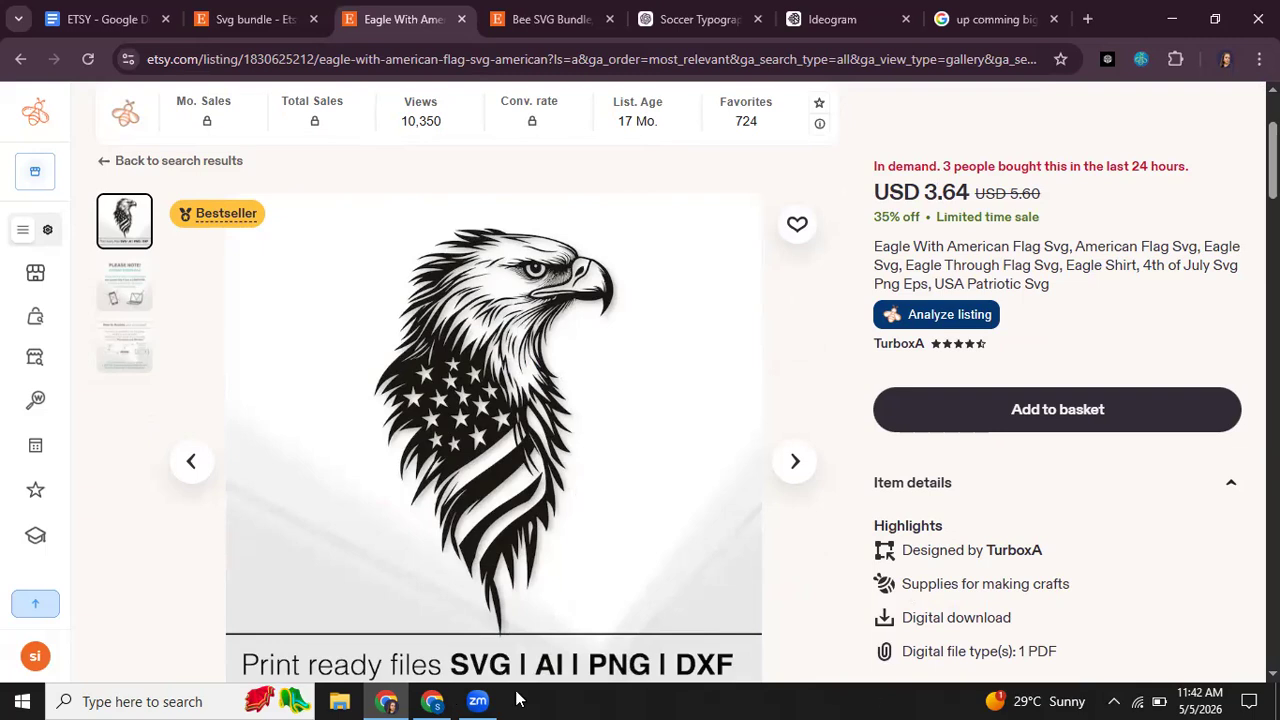
Step: Check the Soccer World Cup T-Shirt Ideas chat in ChatGPT in the other browser window, and return to the eagle listing on Etsy
{"action": "key", "text": "alt+Tab"}
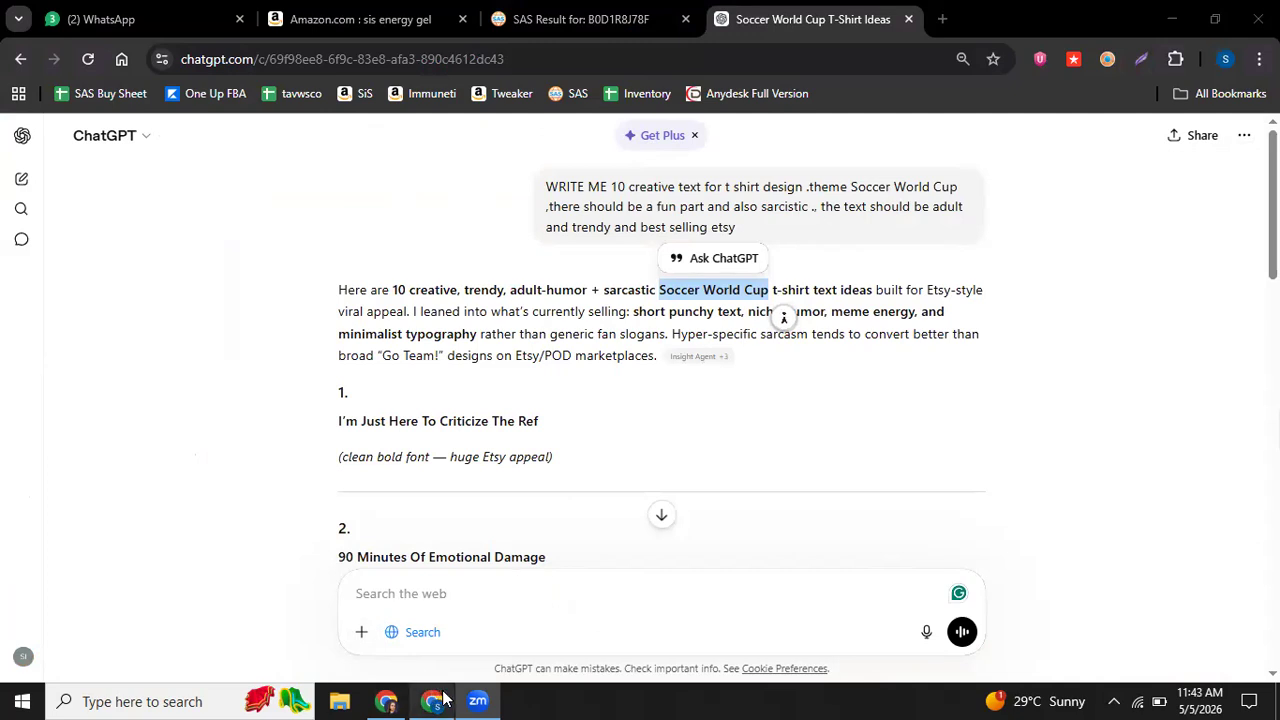
{"action": "mouse_move", "coordinate": [444, 699]}
{"action": "left_click", "coordinate": [386, 701]}
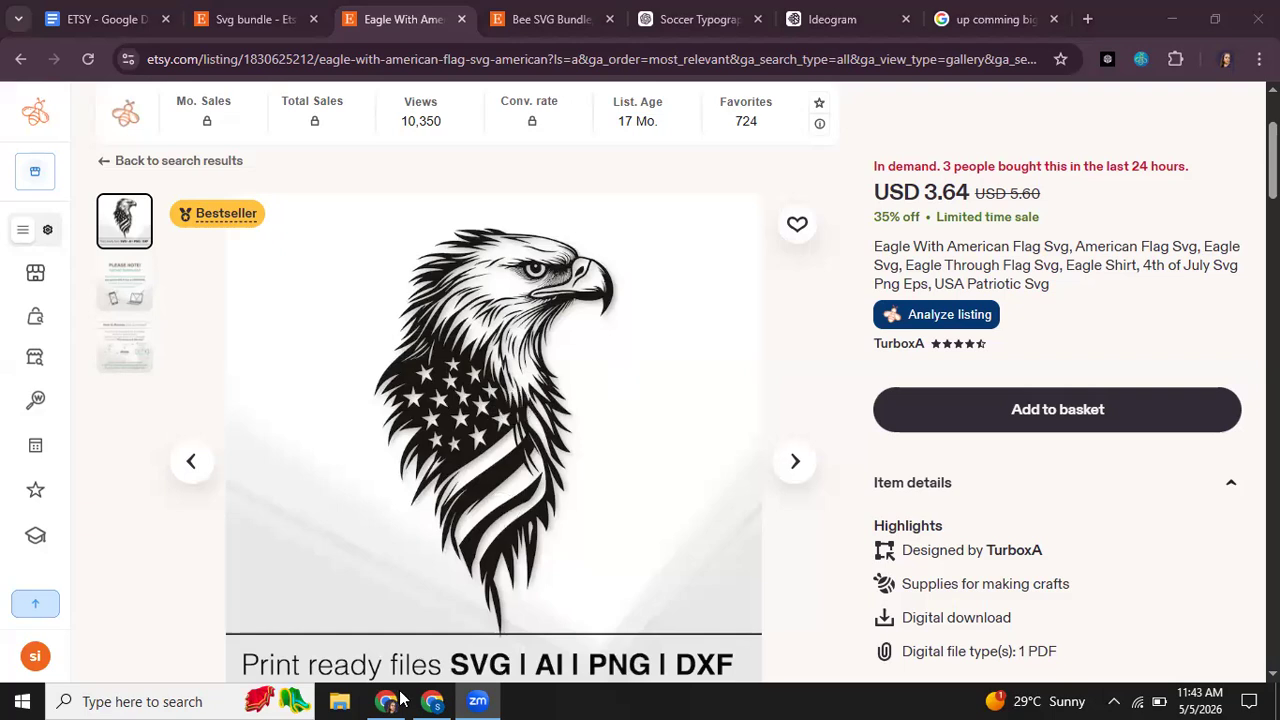
{"action": "left_click", "coordinate": [432, 699]}
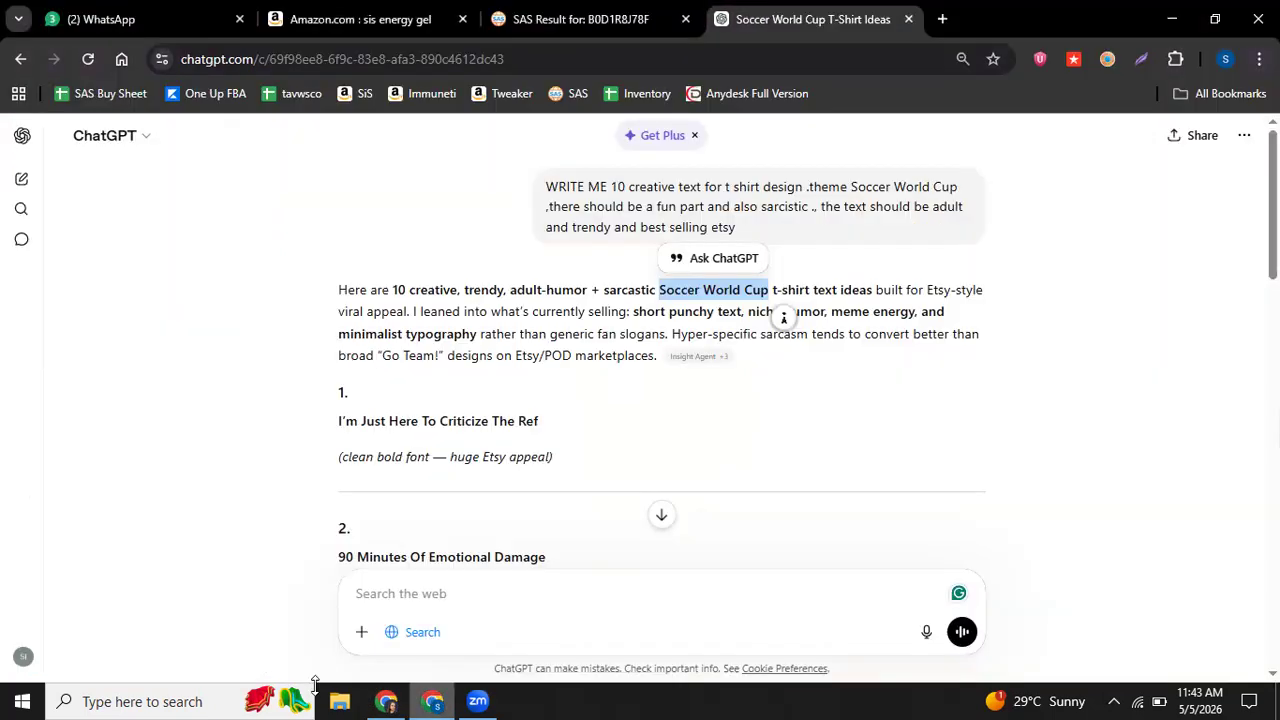
{"action": "left_click", "coordinate": [386, 701]}
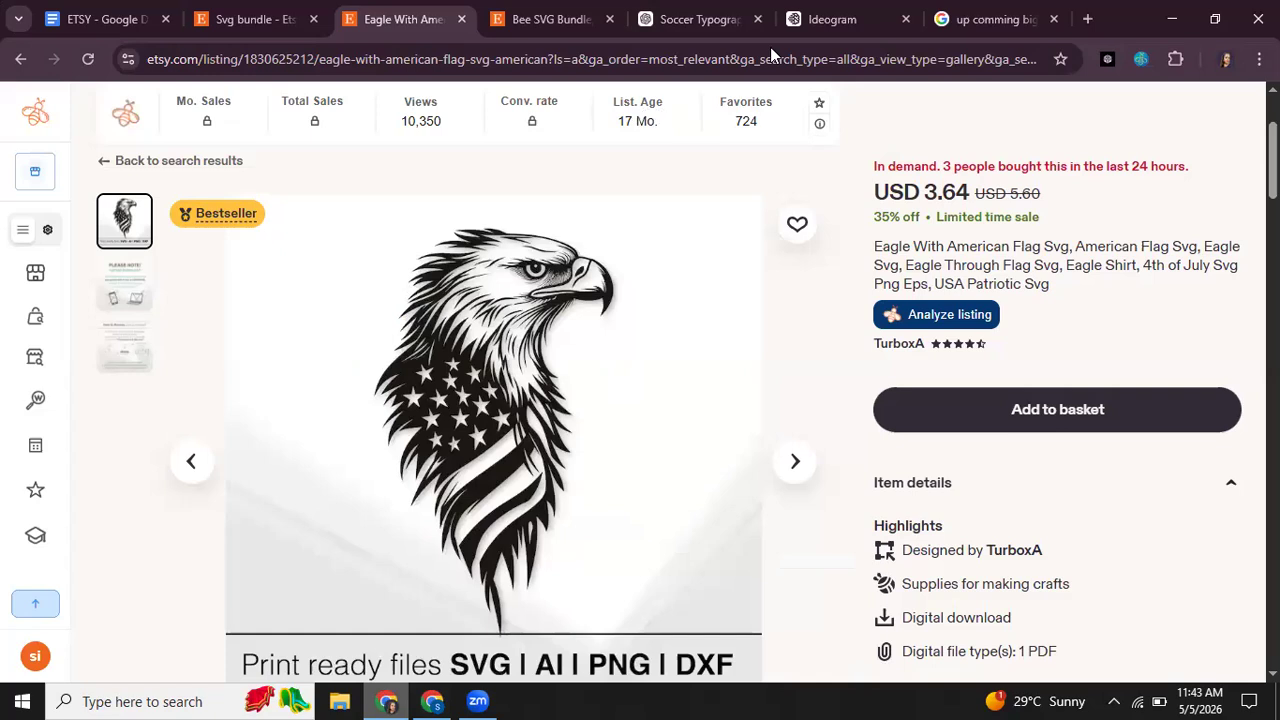
Step: Switch to Ideogram's generated designs, and review the "Soccer World Cup" design prompts in ChatGPT's Soccer Typography Design chat
{"action": "left_click", "coordinate": [840, 18]}
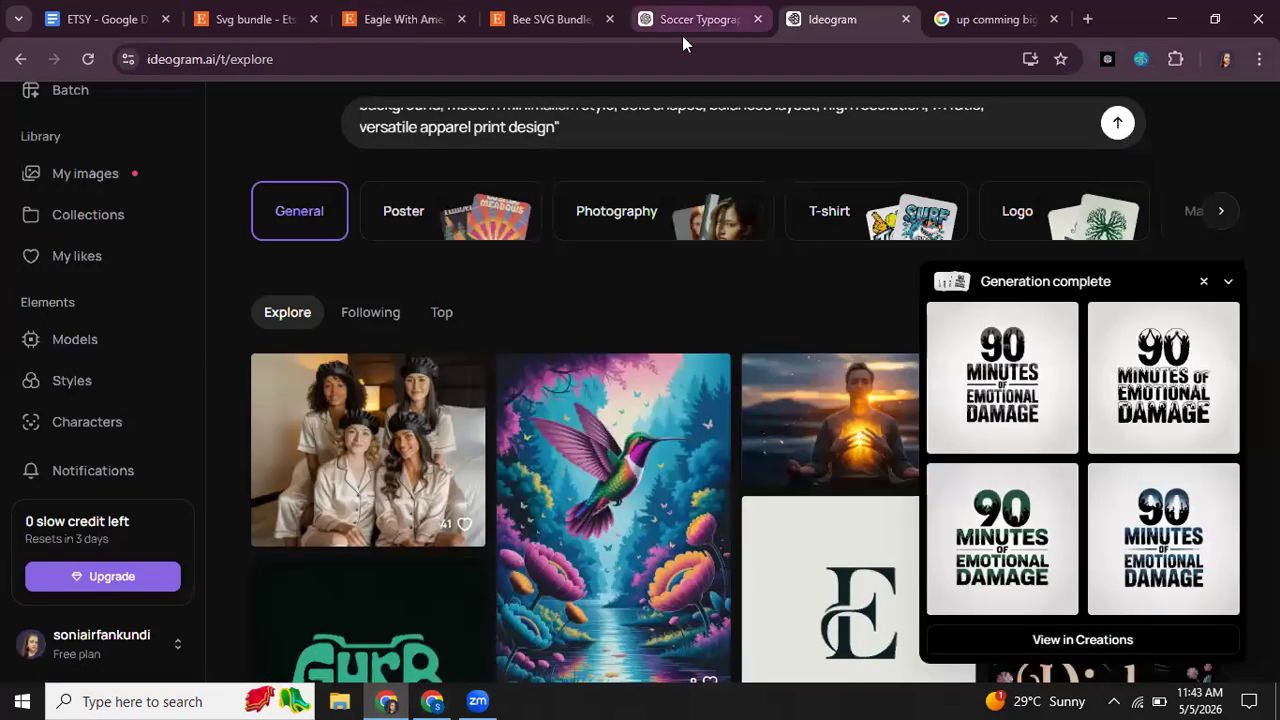
{"action": "key", "text": "ctrl+shift+Tab"}
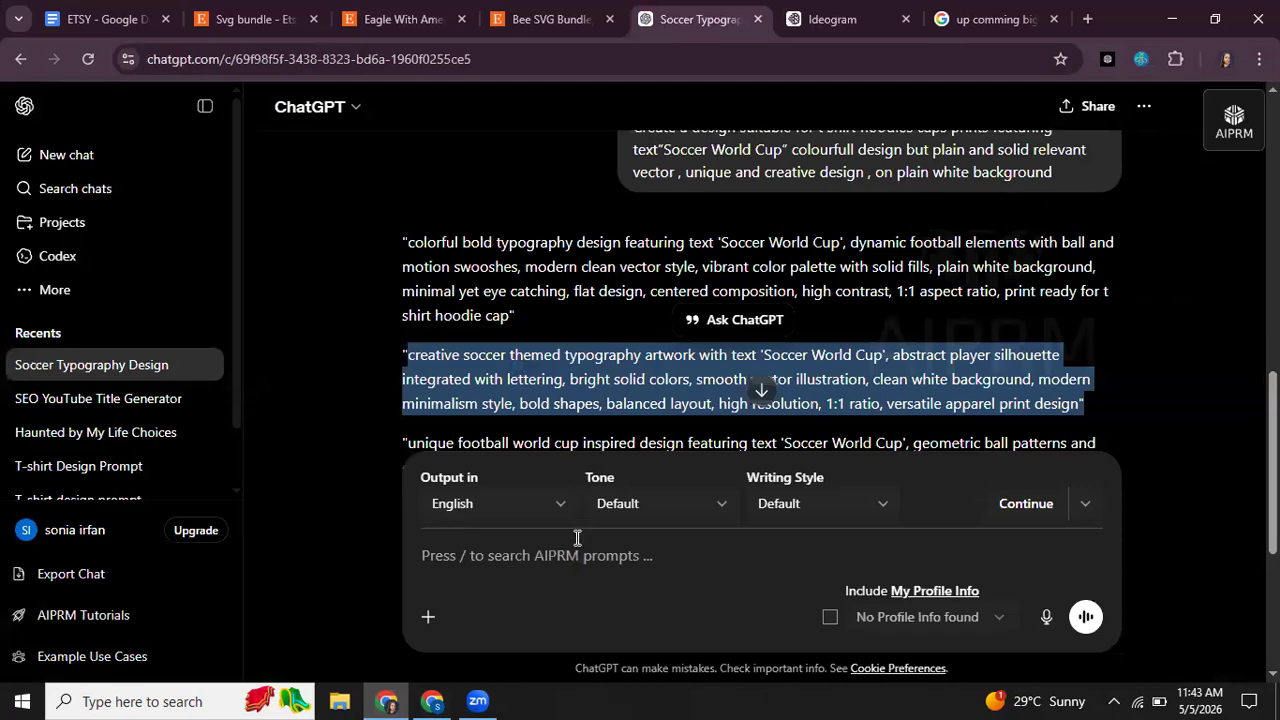
{"action": "scroll", "coordinate": [740, 250], "scroll_direction": "down", "scroll_amount": 1}
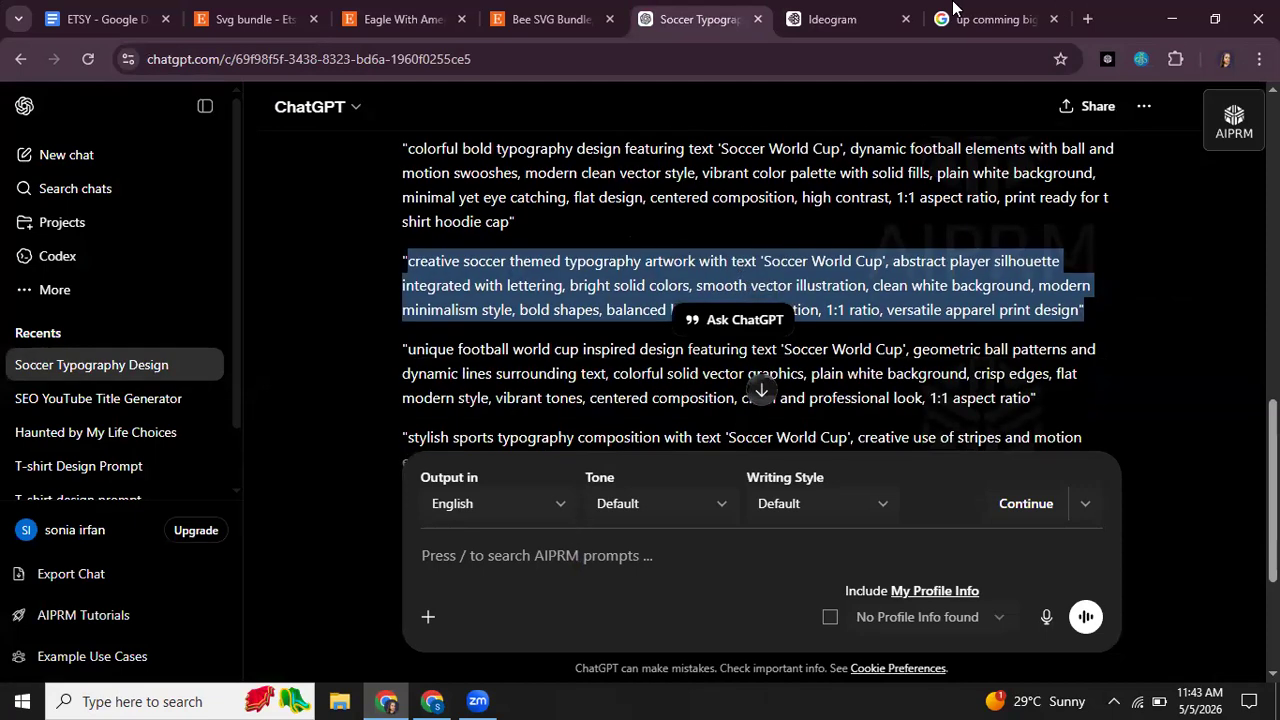